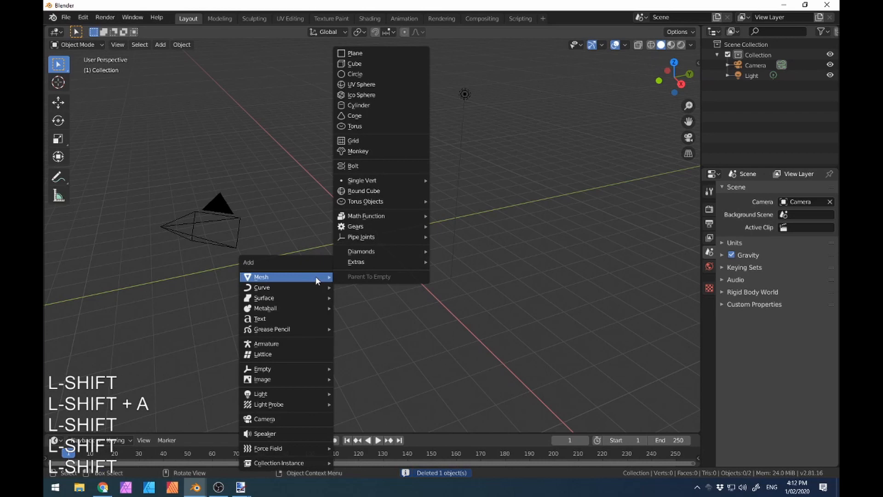
Step: Add a plane at the origin and scale it up uniformly to about 4.94 as the floor
{"action": "left_click", "coordinate": [356, 54]}
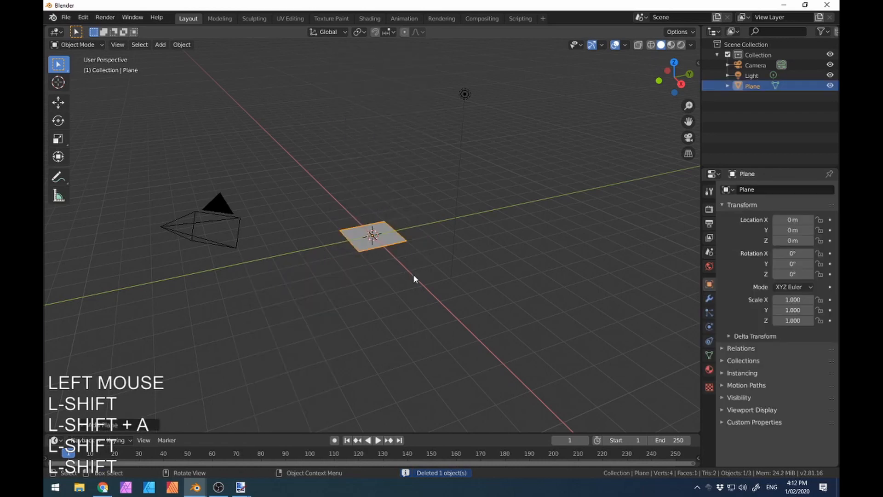
{"action": "key", "text": "s"}
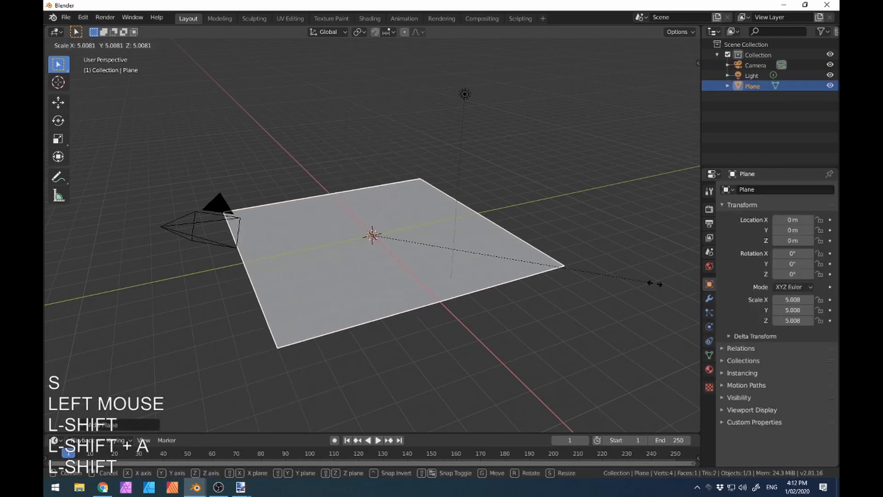
{"action": "left_click", "coordinate": [507, 296]}
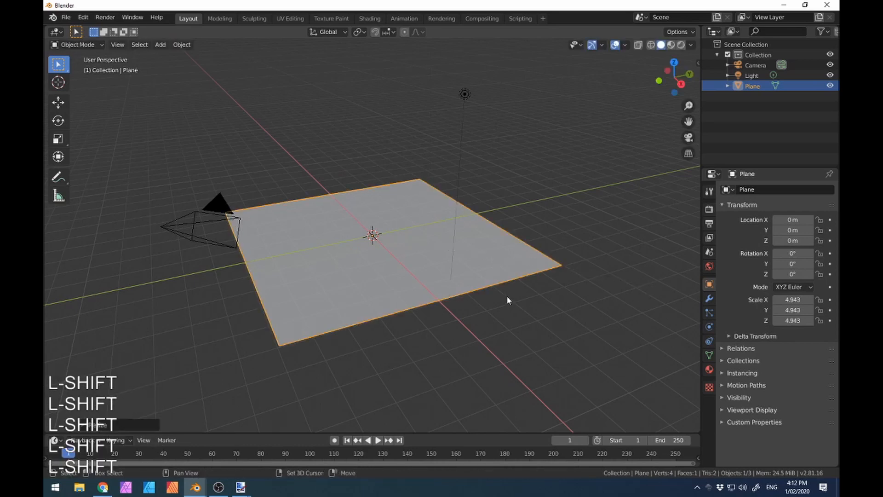
Step: Add a second plane at the origin and rotate it 90° about the X axis
{"action": "key", "text": "shift+a"}
{"action": "left_click", "coordinate": [479, 280]}
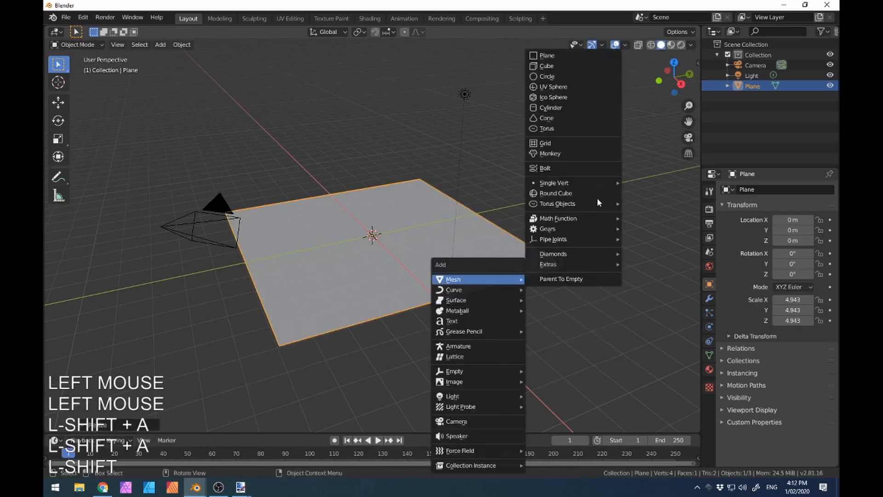
{"action": "left_click", "coordinate": [573, 56]}
{"action": "type", "text": "r"}
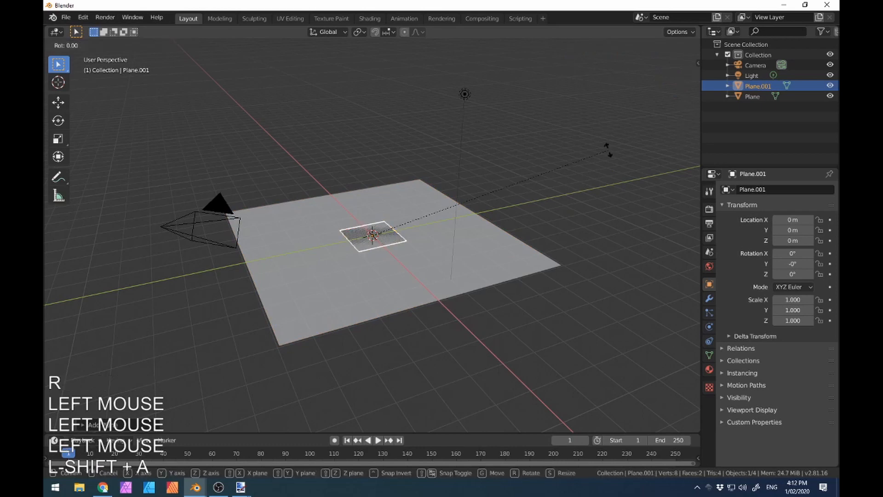
{"action": "type", "text": "x90"}
{"action": "key", "text": "Return"}
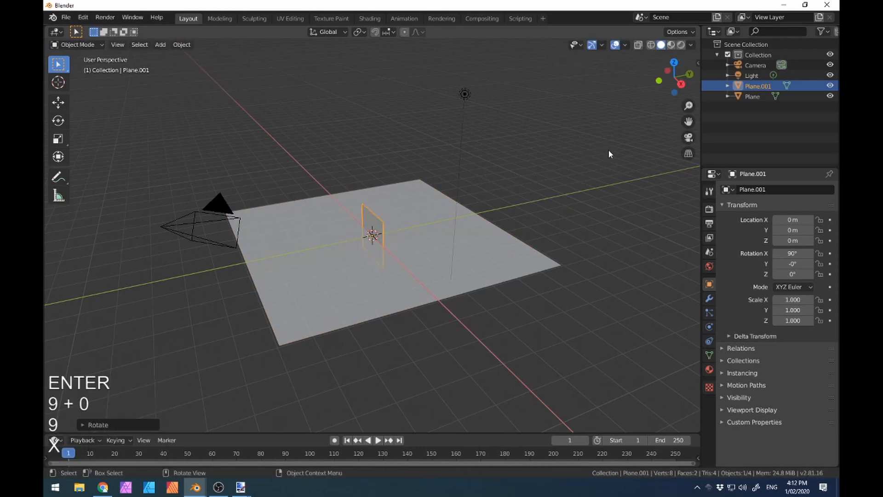
Step: Move the upright plane 5 m along Y and scale it uniformly by 5 to form a wall at the floor's edge
{"action": "key", "text": "g"}
{"action": "type", "text": "y"}
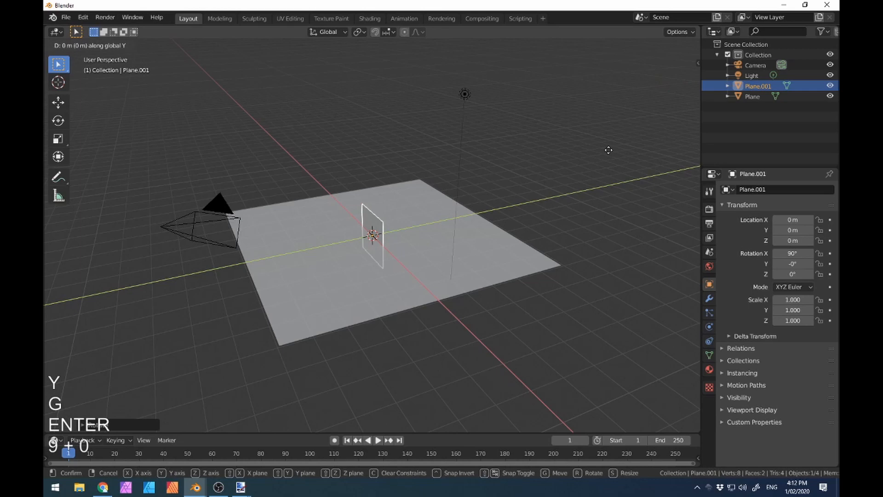
{"action": "type", "text": "5"}
{"action": "key", "text": "Return"}
{"action": "key", "text": "Return"}
{"action": "type", "text": "s"}
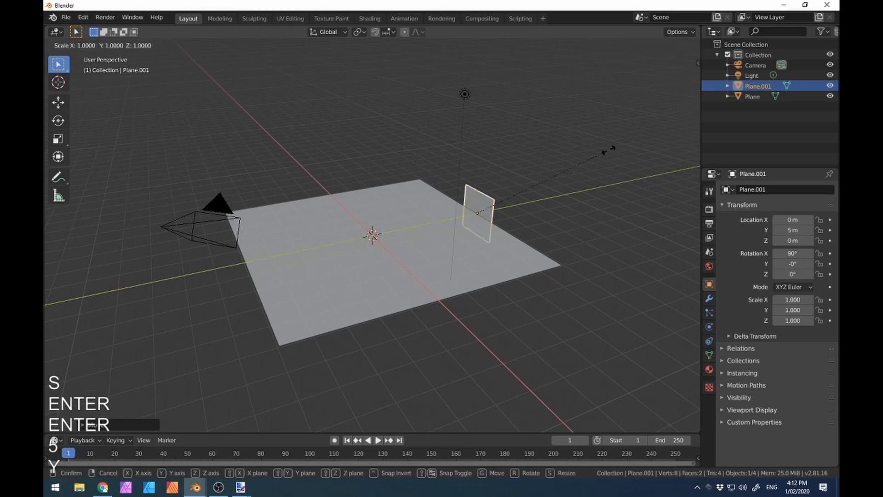
{"action": "type", "text": "5"}
{"action": "key", "text": "Return"}
{"action": "key", "text": "Return"}
Step: Add a third plane at the origin and rotate it 90° about the Y axis
{"action": "key", "text": "shift+a"}
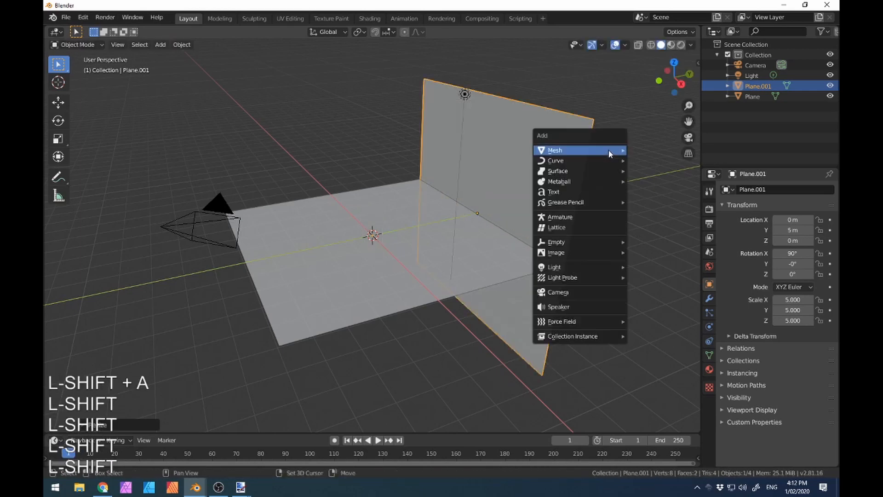
{"action": "mouse_move", "coordinate": [610, 152]}
{"action": "left_click", "coordinate": [655, 150]}
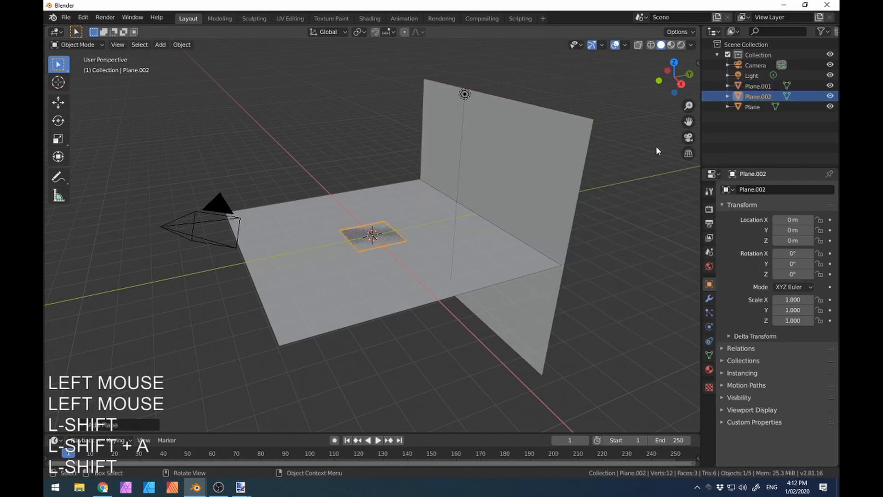
{"action": "type", "text": "ry"}
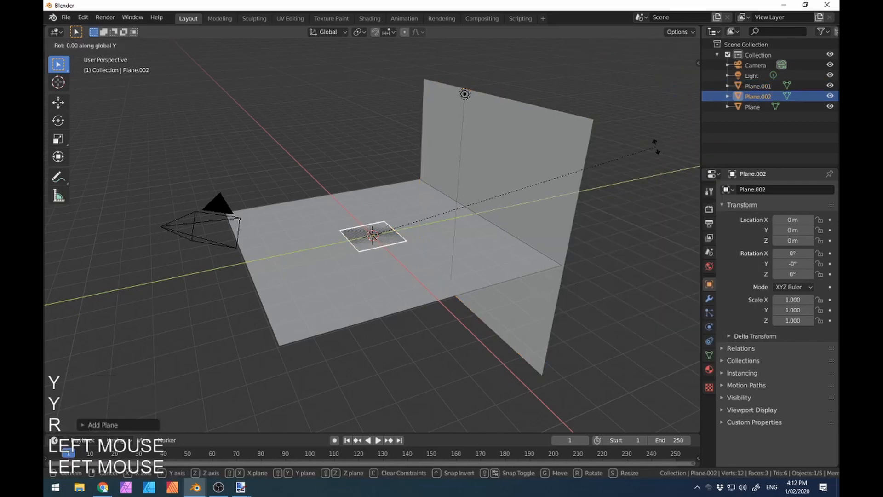
{"action": "type", "text": "90"}
{"action": "key", "text": "Return"}
{"action": "key", "text": "Return"}
Step: Scale the third plane by 5 along the global X axis
{"action": "type", "text": "sx"}
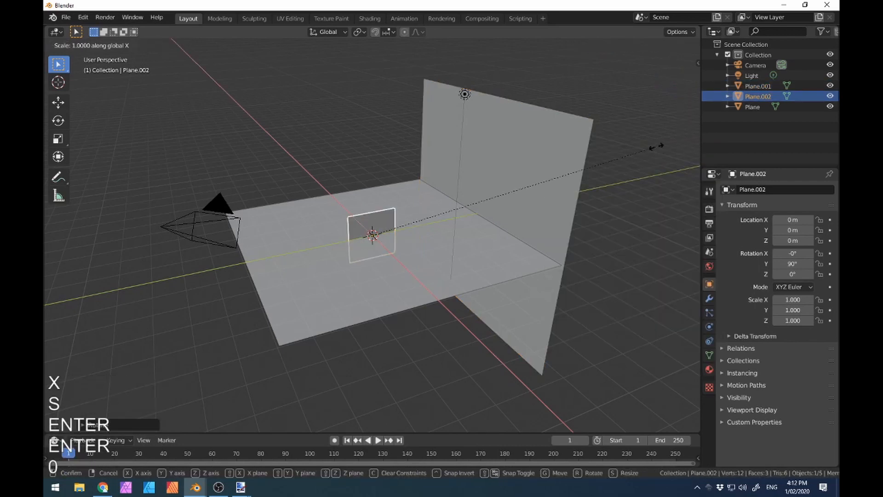
{"action": "type", "text": "5"}
{"action": "key", "text": "Return"}
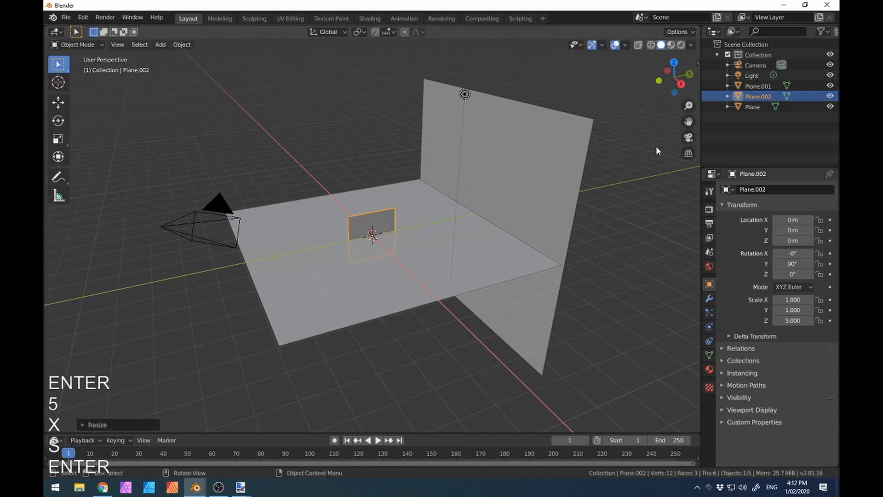
Step: Move the third plane -5 m along X and scale it uniformly by 5 to form the second wall
{"action": "type", "text": "gx"}
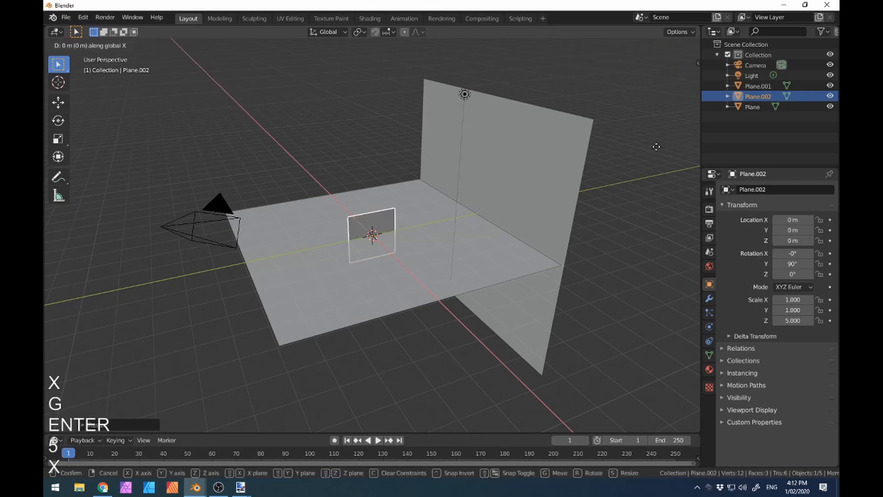
{"action": "type", "text": "5"}
{"action": "key", "text": "minus"}
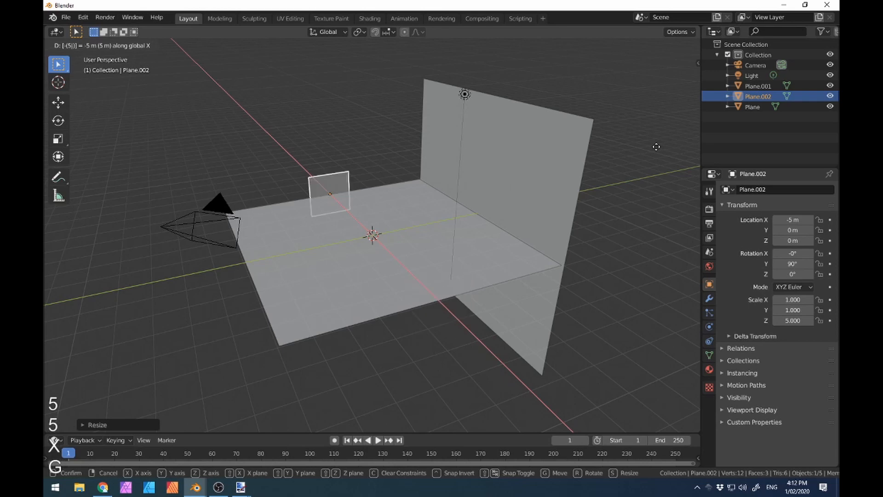
{"action": "key", "text": "Return"}
{"action": "type", "text": "s5"}
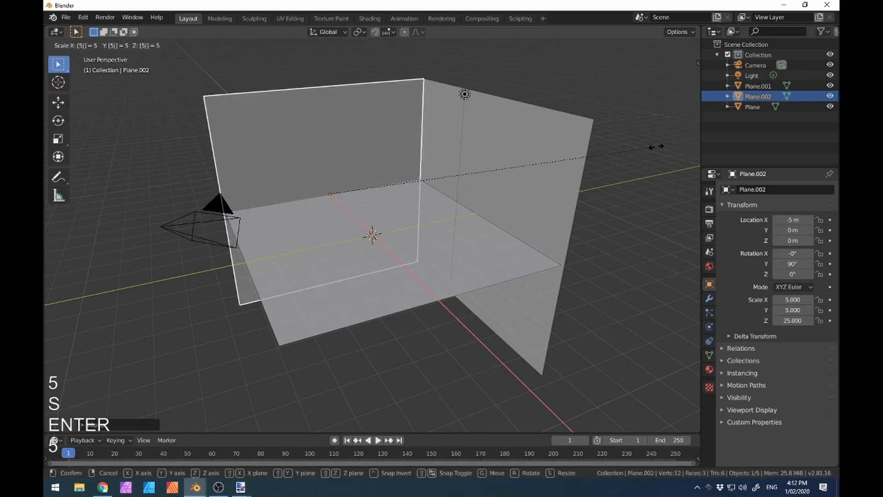
{"action": "key", "text": "Return"}
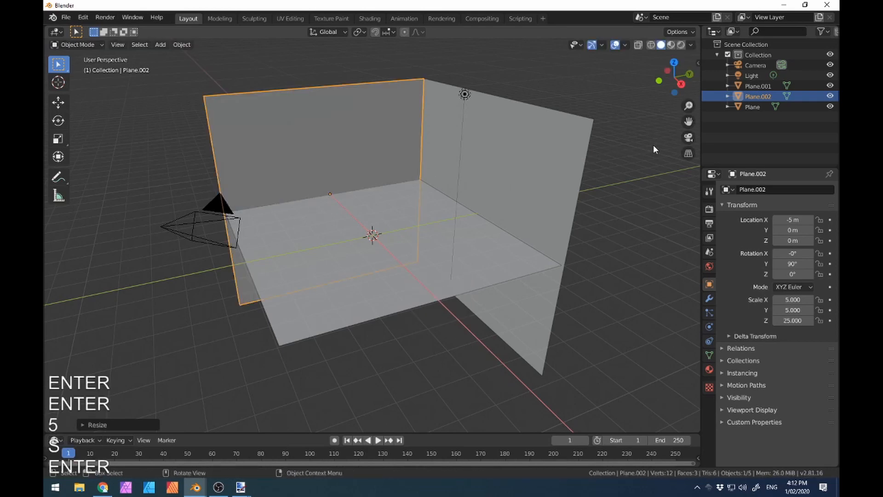
Step: Add a UV sphere at the origin and scale it down uniformly to about 0.376
{"action": "key", "text": "shift+a"}
{"action": "mouse_move", "coordinate": [654, 146]}
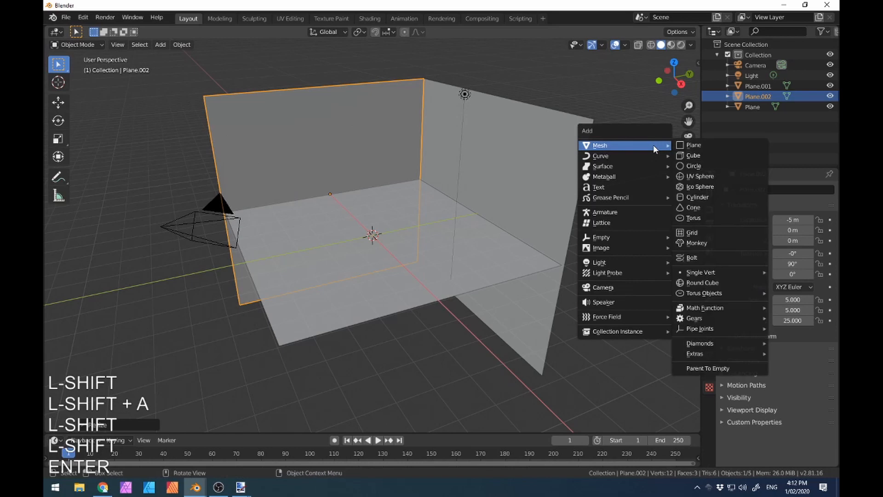
{"action": "left_click", "coordinate": [705, 179]}
{"action": "key", "text": "s"}
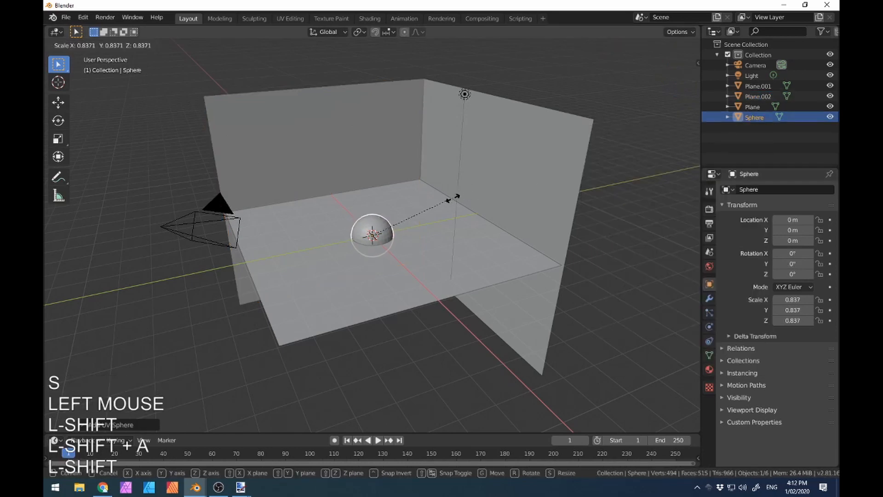
{"action": "left_click", "coordinate": [412, 222]}
Step: Move the sphere above the floor to about X -0.74 m, Y -2.25 m, Z 2.44 m
{"action": "middle_click_drag", "start_coordinate": [413, 220], "coordinate": [396, 193]}
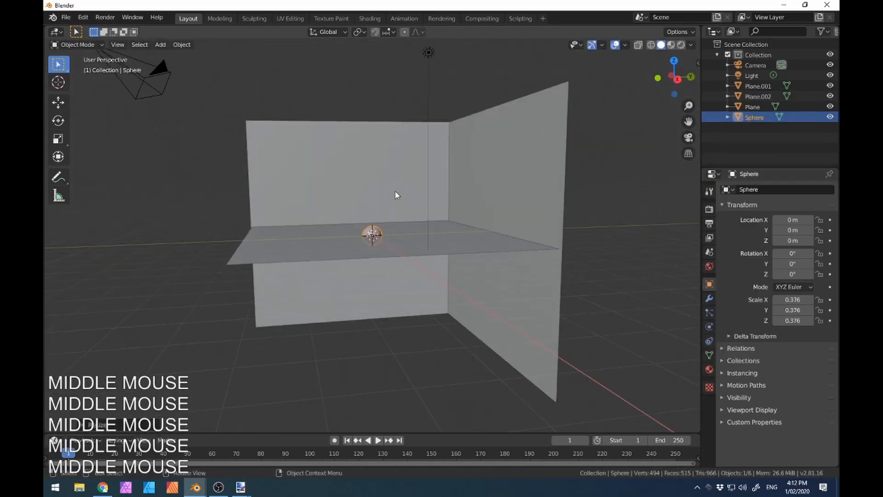
{"action": "key", "text": "g"}
{"action": "left_click", "coordinate": [335, 130]}
{"action": "middle_click_drag", "start_coordinate": [394, 286], "coordinate": [353, 256]}
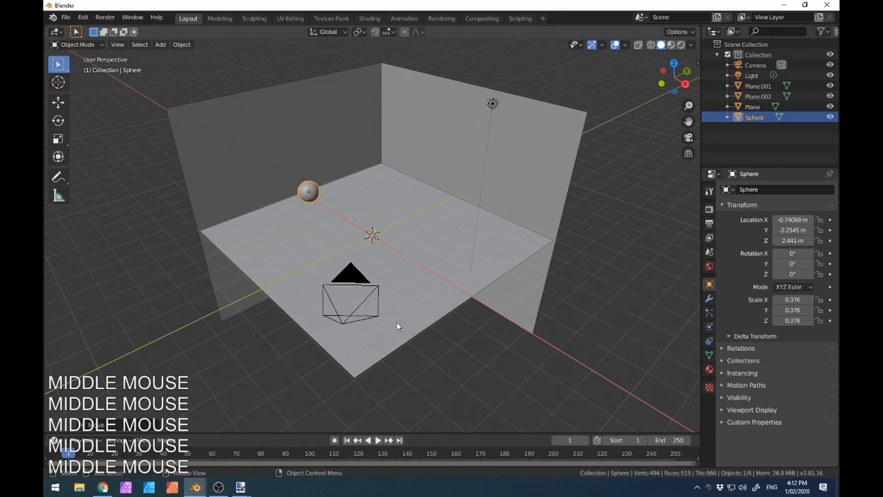
Step: Make the timeline area taller and insert a Location keyframe for the sphere at frame 1
{"action": "left_click_drag", "start_coordinate": [435, 430], "coordinate": [434, 405]}
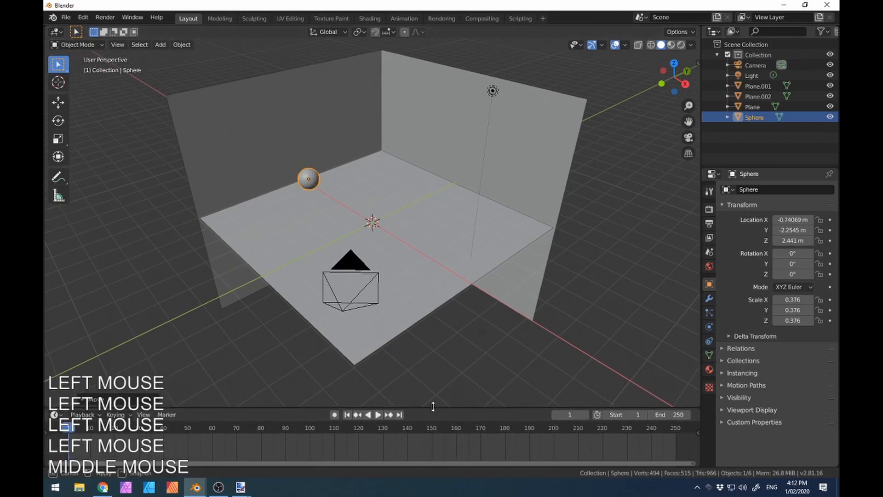
{"action": "middle_click_drag", "start_coordinate": [496, 231], "coordinate": [418, 223]}
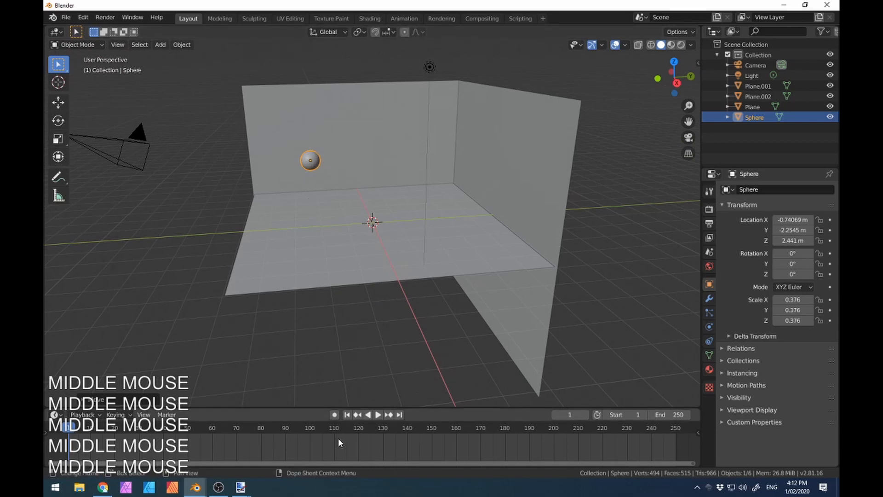
{"action": "key", "text": "i"}
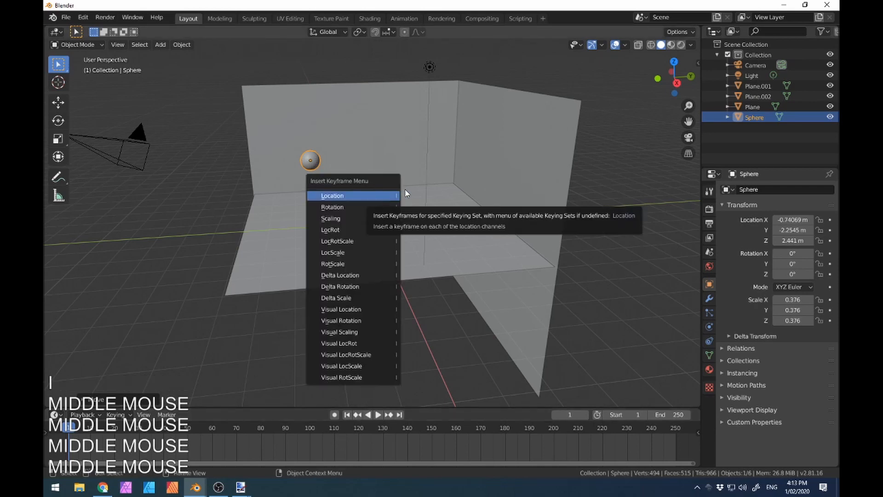
{"action": "left_click", "coordinate": [389, 196]}
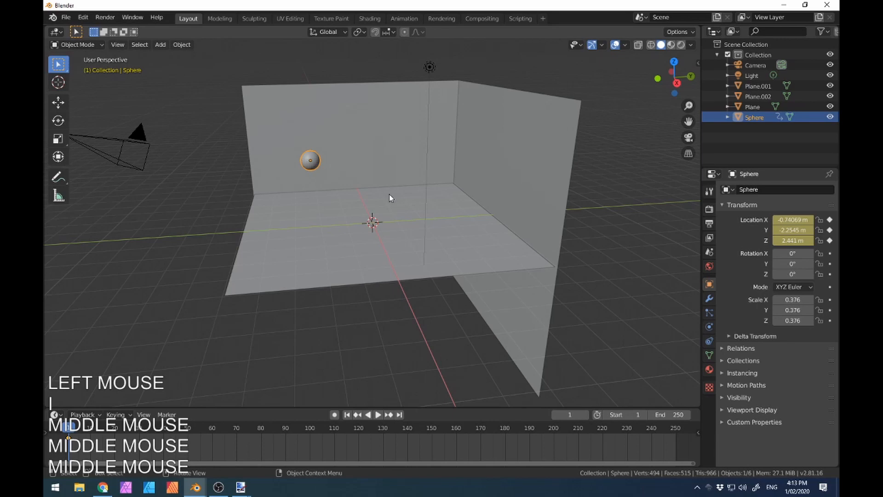
Step: Switch the viewport to wireframe shading and show the scene in the right orthographic view
{"action": "middle_click_drag", "start_coordinate": [389, 194], "coordinate": [412, 167]}
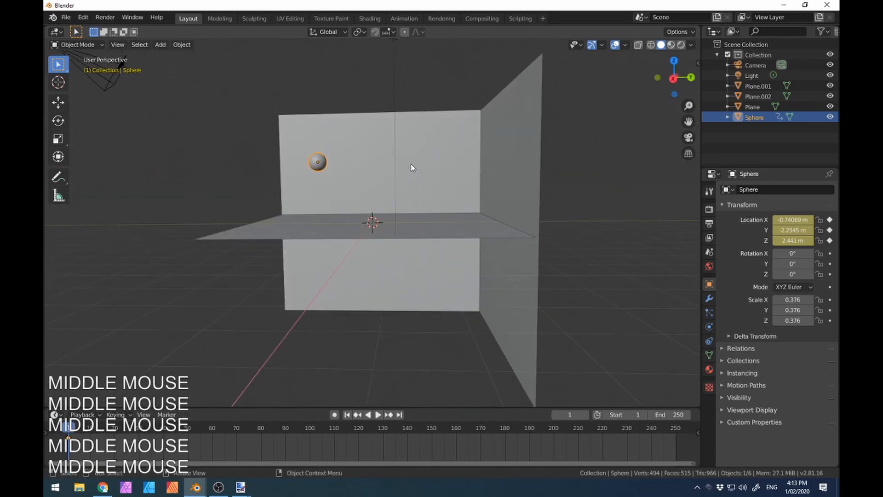
{"action": "key", "text": "KP_1"}
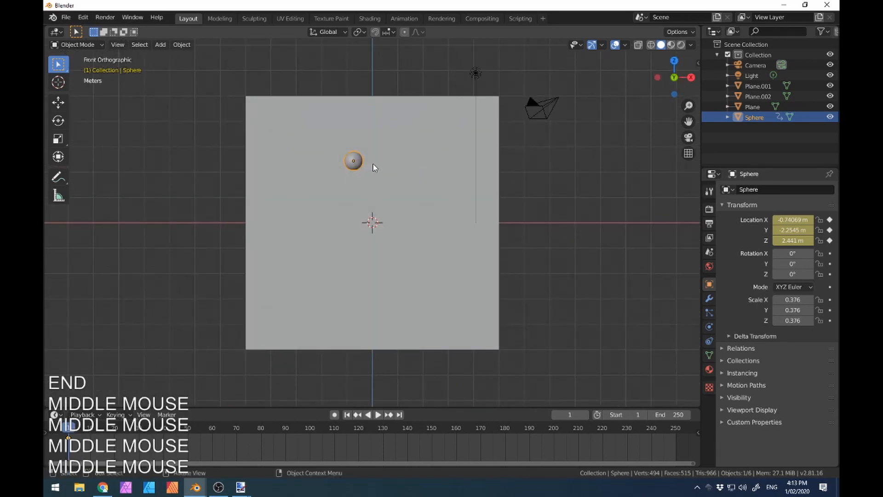
{"action": "key", "text": "z"}
{"action": "key", "text": "4"}
{"action": "key", "text": "4"}
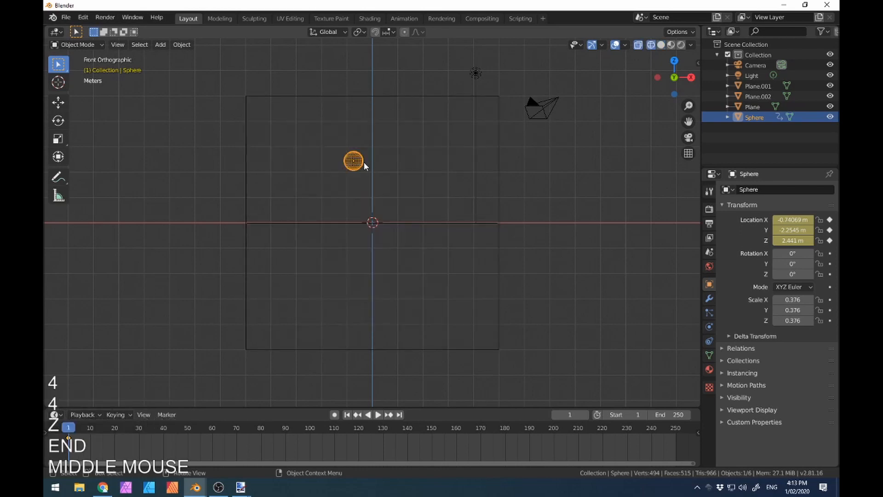
{"action": "middle_click_drag", "start_coordinate": [418, 167], "coordinate": [376, 175]}
{"action": "key", "text": "KP_3"}
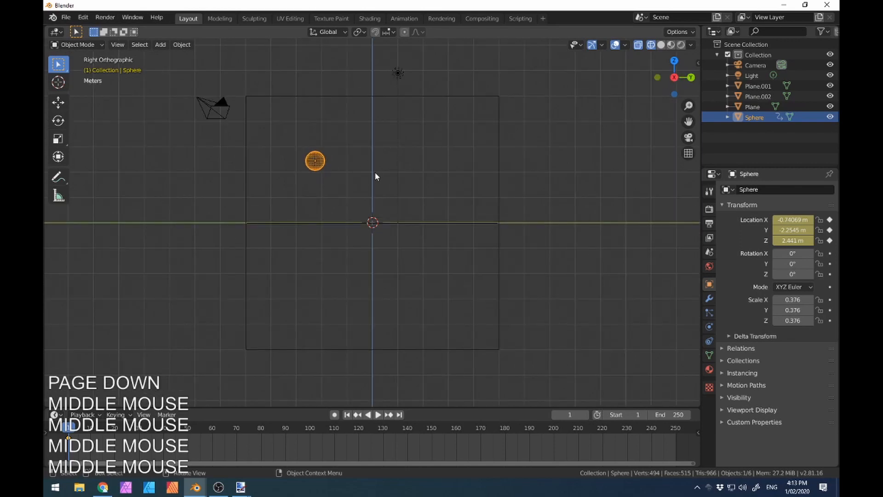
Step: Go to frame 30 and move the sphere down near the floor, to about Y -2.46 m, Z 0.39 m
{"action": "left_click", "coordinate": [190, 428]}
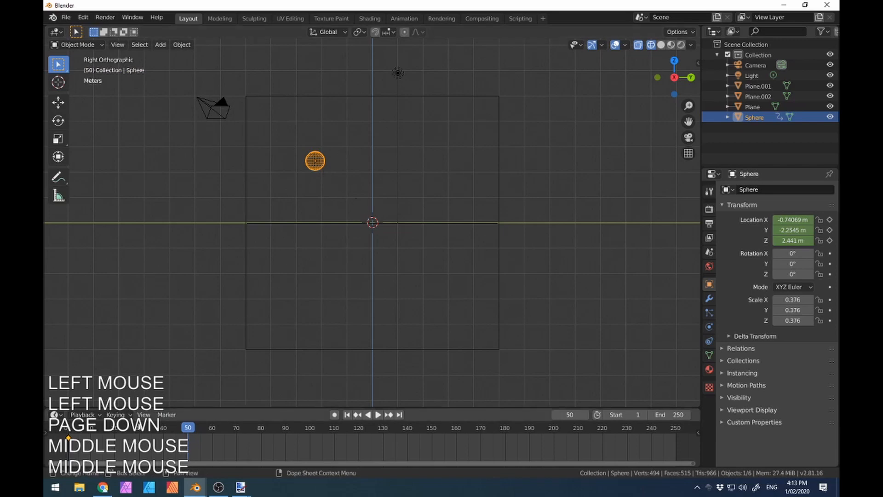
{"action": "left_click", "coordinate": [139, 428]}
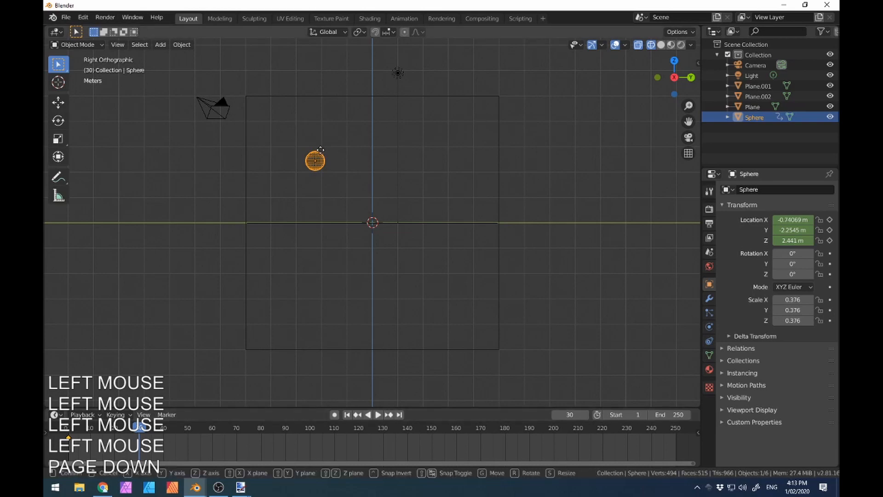
{"action": "key", "text": "g"}
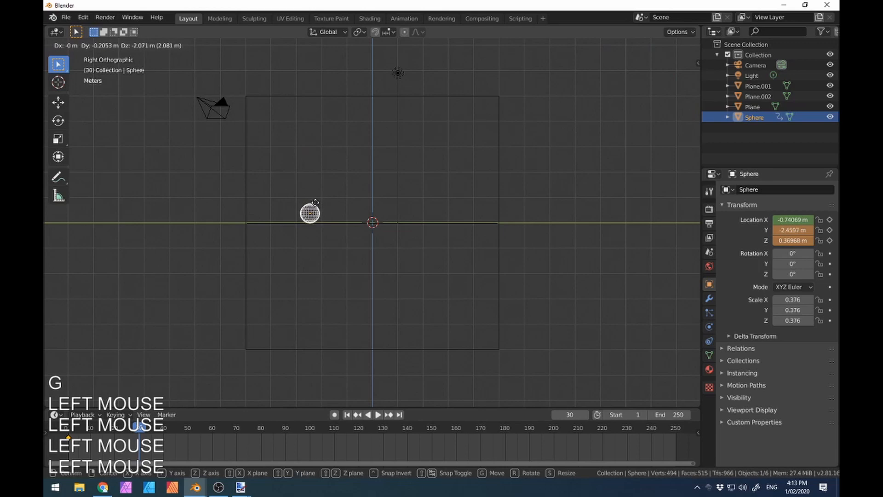
{"action": "left_click", "coordinate": [316, 202]}
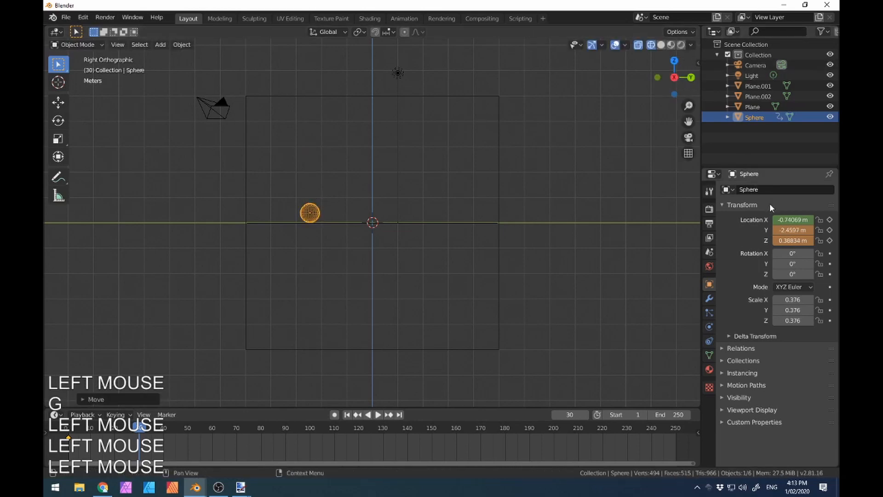
Step: Fine-tune the sphere's Z location at frame 30 so its underside just touches the floor plane
{"action": "mouse_move", "coordinate": [792, 240]}
{"action": "left_mouse_down"}
{"action": "mouse_move", "coordinate": [777, 240]}
{"action": "mouse_move", "coordinate": [808, 240]}
{"action": "left_mouse_up"}
{"action": "scroll", "coordinate": [310, 214], "scroll_direction": "up", "scroll_amount": 2}
{"action": "middle_click_drag", "start_coordinate": [310, 218], "coordinate": [414, 213], "text": "shift"}
{"action": "scroll", "coordinate": [350, 200], "scroll_direction": "up", "scroll_amount": 2}
{"action": "middle_click_drag", "start_coordinate": [504, 148], "coordinate": [502, 161], "text": "shift"}
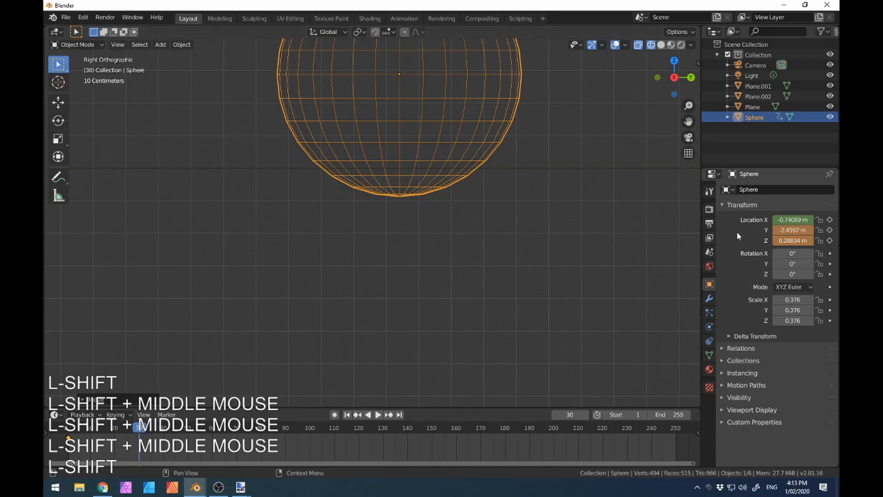
{"action": "left_click_drag", "start_coordinate": [792, 240], "coordinate": [772, 240]}
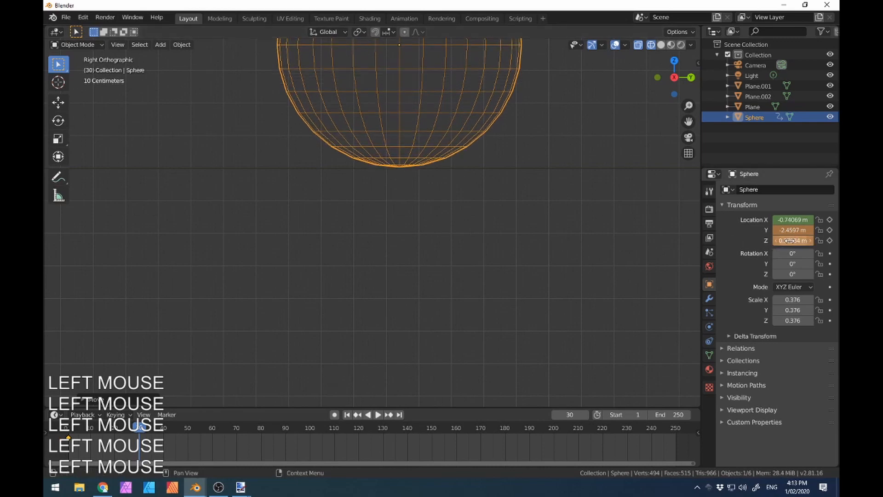
Step: Keyframe the sphere's location at frame 30 and scrub the timeline to review the drop onto the floor
{"action": "key", "text": "i"}
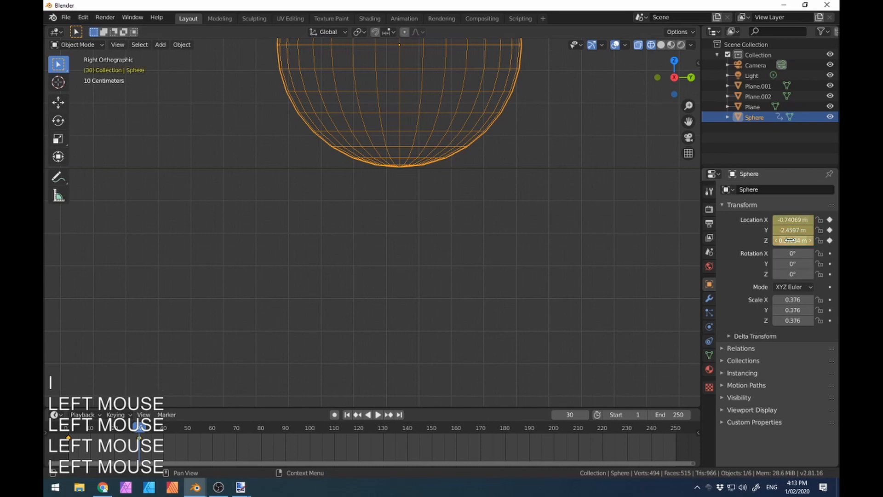
{"action": "left_click_drag", "start_coordinate": [141, 422], "coordinate": [208, 422]}
{"action": "scroll", "coordinate": [371, 235], "scroll_direction": "down", "scroll_amount": 10}
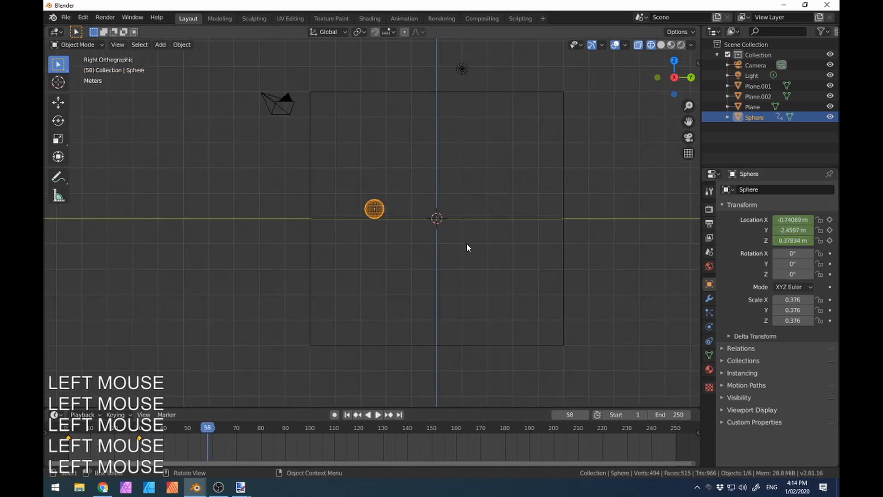
{"action": "mouse_move", "coordinate": [466, 243]}
{"action": "middle_mouse_down"}
{"action": "mouse_move", "coordinate": [434, 252]}
{"action": "mouse_move", "coordinate": [459, 256]}
{"action": "middle_mouse_up"}
{"action": "left_click", "coordinate": [118, 415]}
{"action": "left_click", "coordinate": [85, 415]}
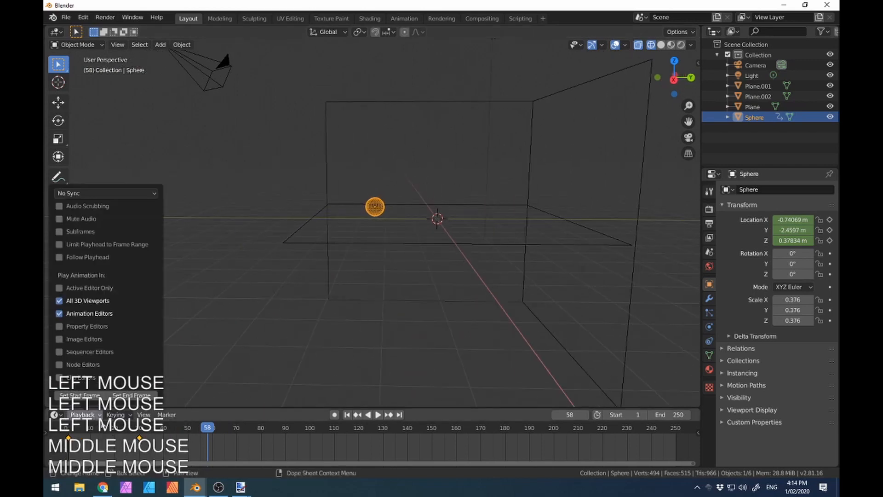
{"action": "left_click", "coordinate": [78, 425]}
{"action": "left_click_drag", "start_coordinate": [72, 428], "coordinate": [140, 427]}
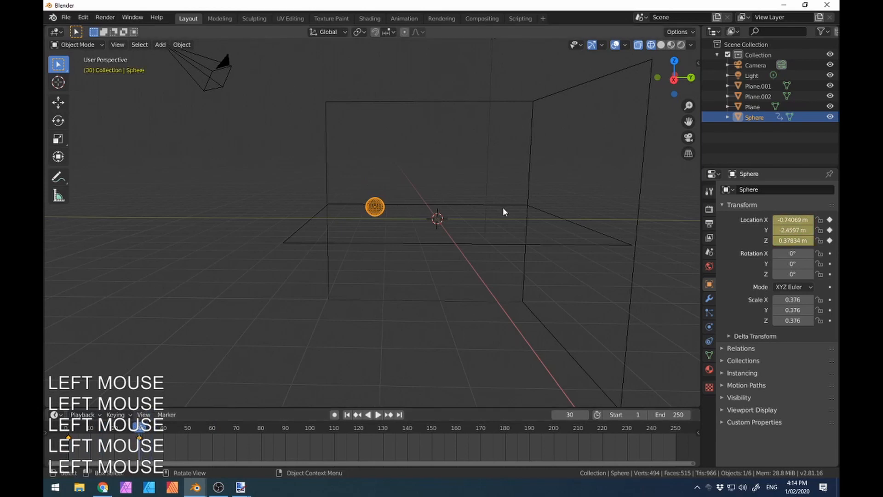
Step: At frame 30, move the sphere along Y to about 1.70 m, replace its Location keyframe and scrub through the motion
{"action": "middle_click_drag", "start_coordinate": [456, 196], "coordinate": [454, 190]}
{"action": "key", "text": "KP_3"}
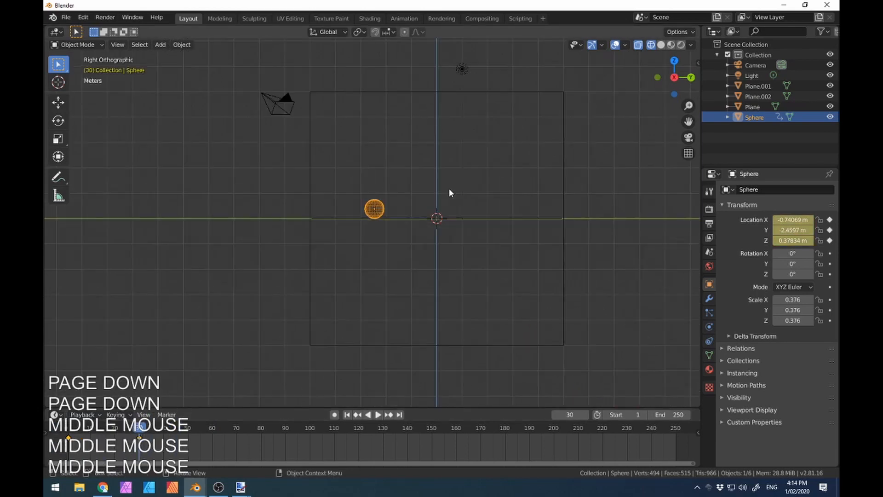
{"action": "key", "text": "g"}
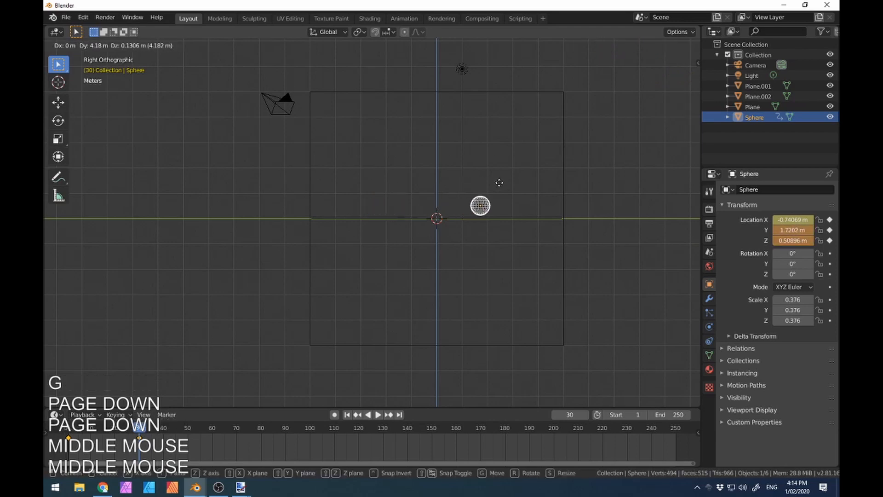
{"action": "key", "text": "x"}
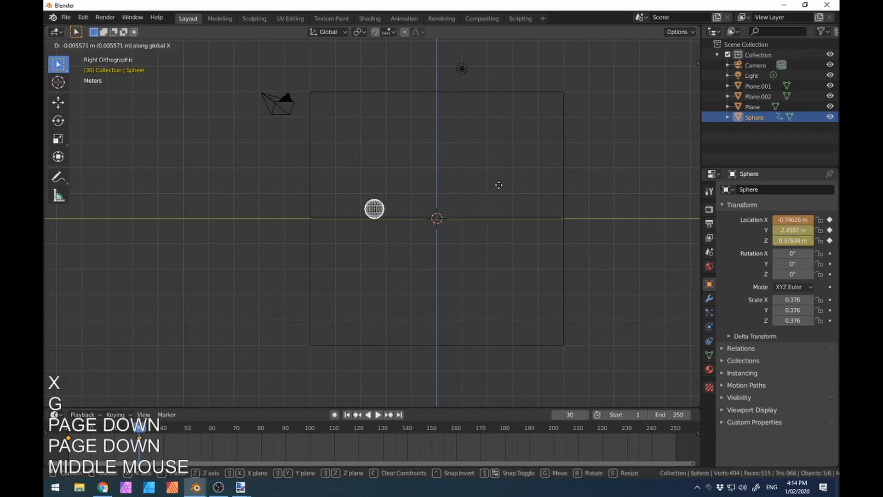
{"action": "key", "text": "y"}
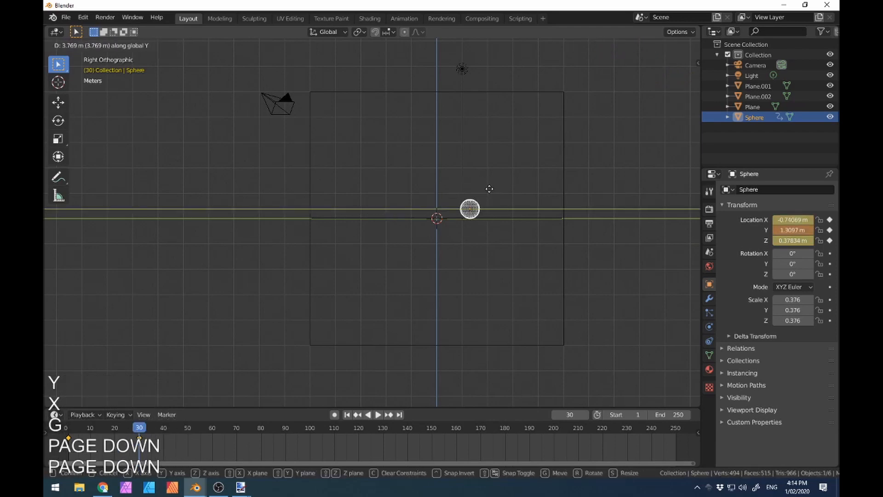
{"action": "left_click", "coordinate": [500, 192]}
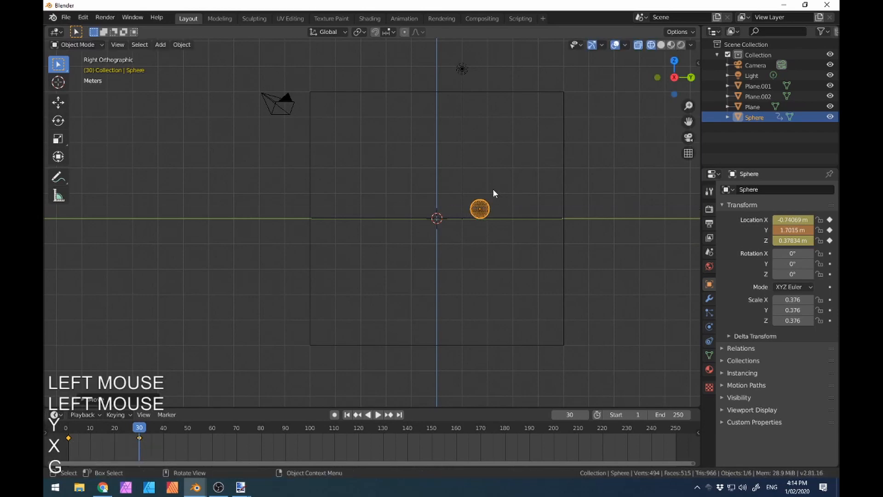
{"action": "key", "text": "i"}
{"action": "left_click", "coordinate": [493, 189]}
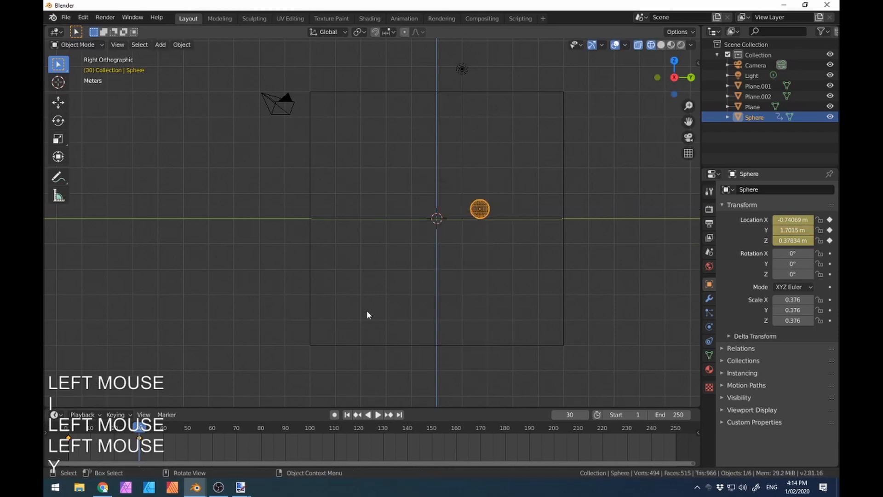
{"action": "scroll", "coordinate": [356, 307], "scroll_direction": "down", "scroll_amount": 3}
{"action": "mouse_move", "coordinate": [345, 305]}
{"action": "middle_mouse_down"}
{"action": "mouse_move", "coordinate": [380, 305]}
{"action": "mouse_move", "coordinate": [354, 318]}
{"action": "middle_mouse_up"}
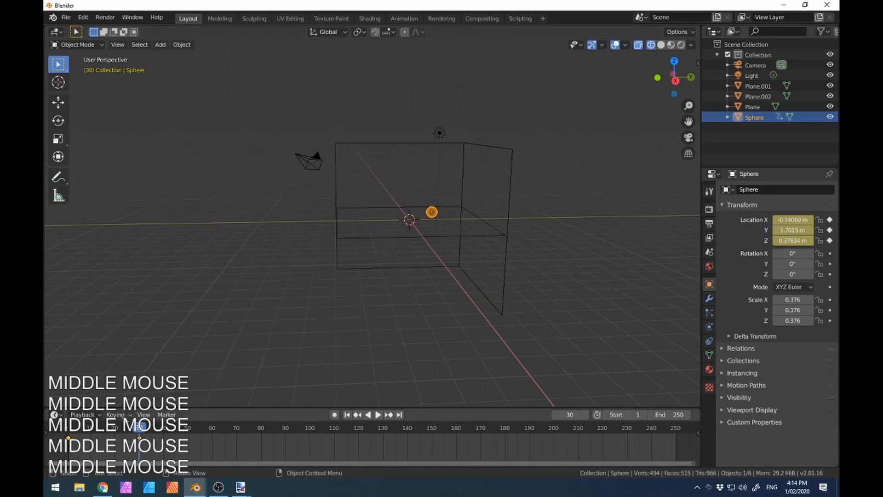
{"action": "left_click_drag", "start_coordinate": [124, 428], "coordinate": [226, 421]}
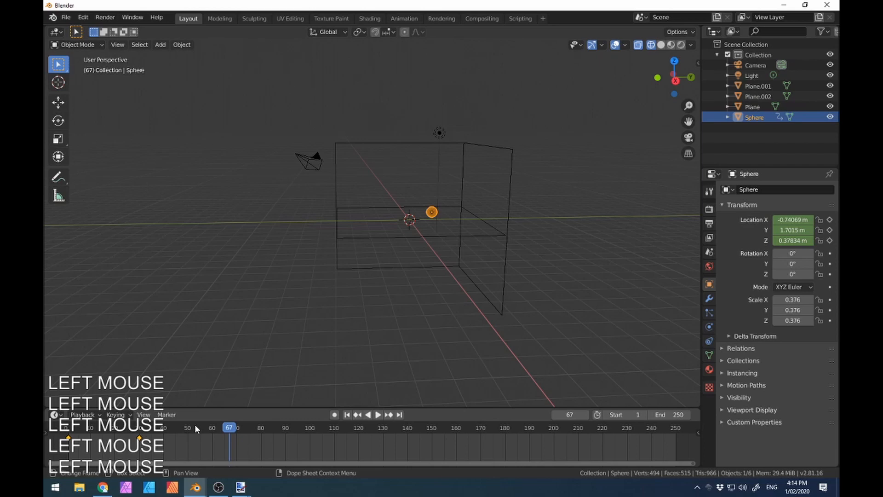
Step: Undo the sphere's frame 30 moves and Location keyframes, keeping only the keyframe at frame 1
{"action": "key", "text": "ctrl+z"}
{"action": "key", "text": "ctrl+z"}
{"action": "key", "text": "ctrl+z"}
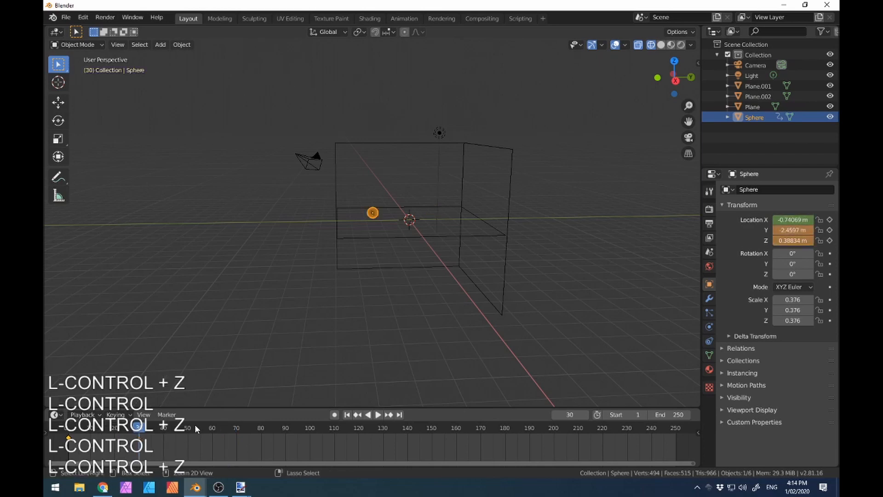
{"action": "key", "text": "ctrl+z"}
{"action": "key", "text": "ctrl+z"}
Step: At frame 80, move the sphere in the top view to about X -2.93 m, Y 4.55 m and insert a Location keyframe
{"action": "left_click_drag", "start_coordinate": [254, 428], "coordinate": [262, 430]}
{"action": "key", "text": "KP_7"}
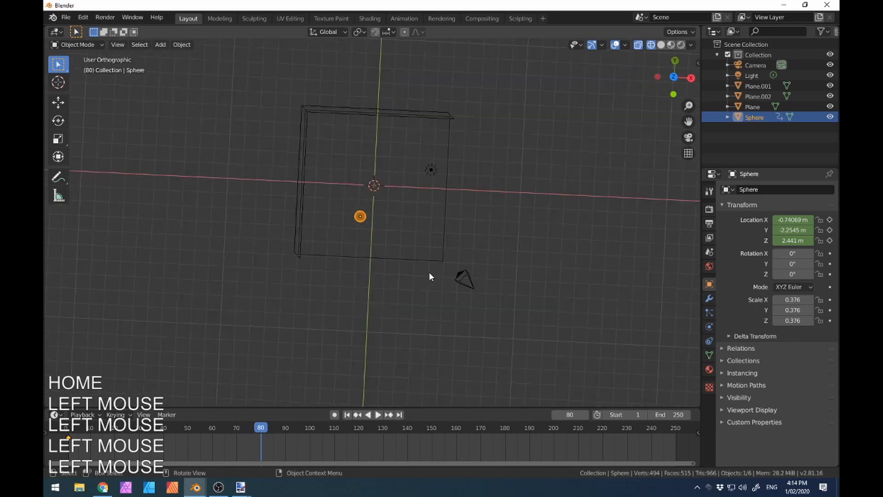
{"action": "key", "text": "g"}
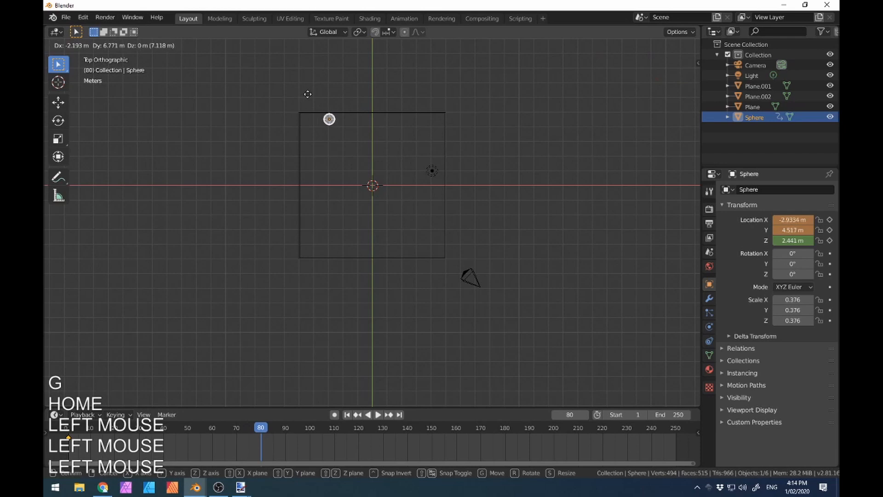
{"action": "left_click", "coordinate": [310, 112]}
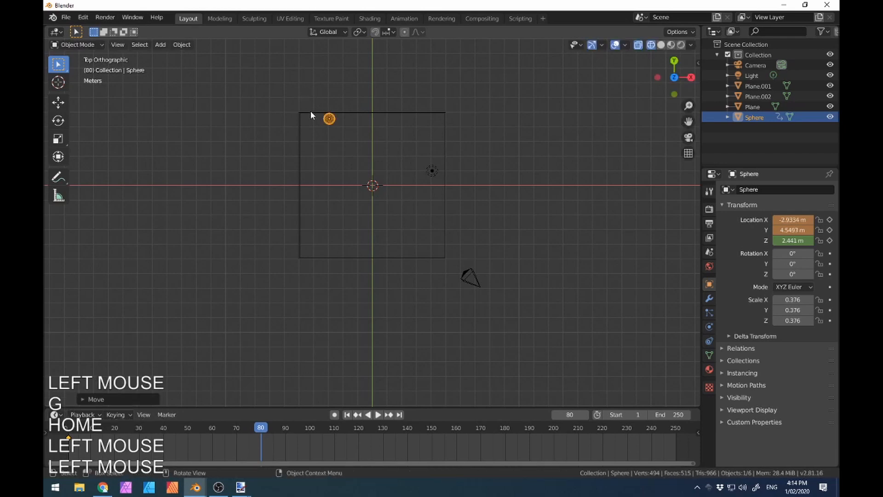
{"action": "key", "text": "i"}
{"action": "left_click", "coordinate": [359, 172]}
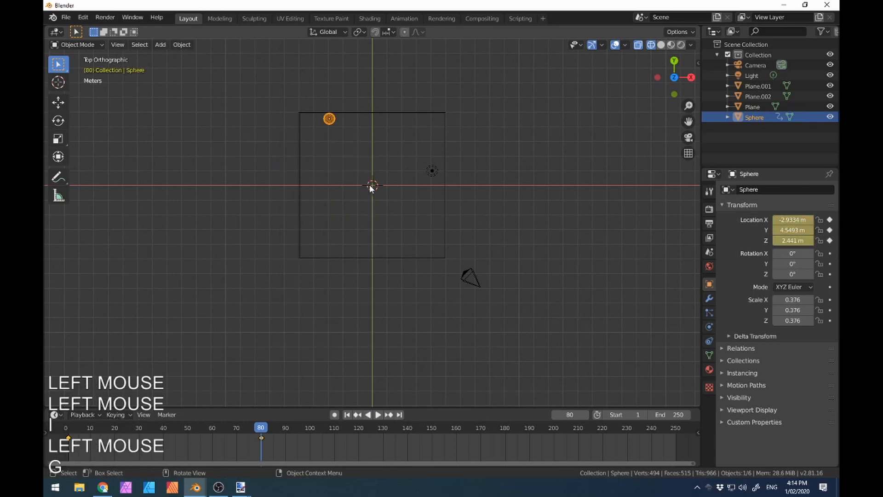
Step: At frame 88, move the sphere against the adjacent wall, about X -4.48 m, Y 3.07 m, and insert a Location keyframe
{"action": "left_click_drag", "start_coordinate": [262, 428], "coordinate": [281, 428]}
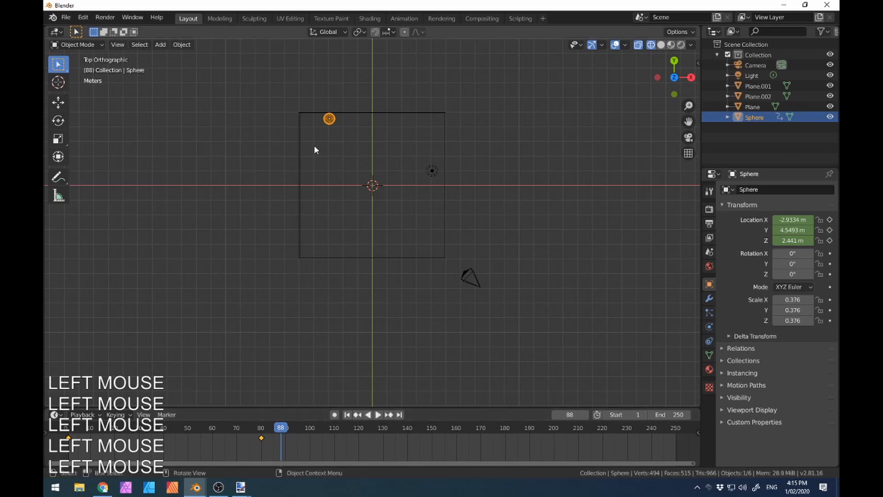
{"action": "key", "text": "g"}
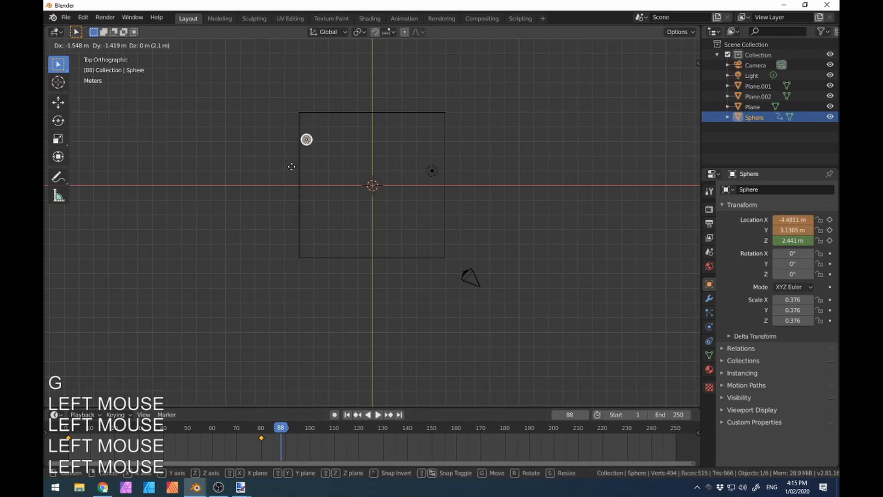
{"action": "left_click", "coordinate": [291, 167]}
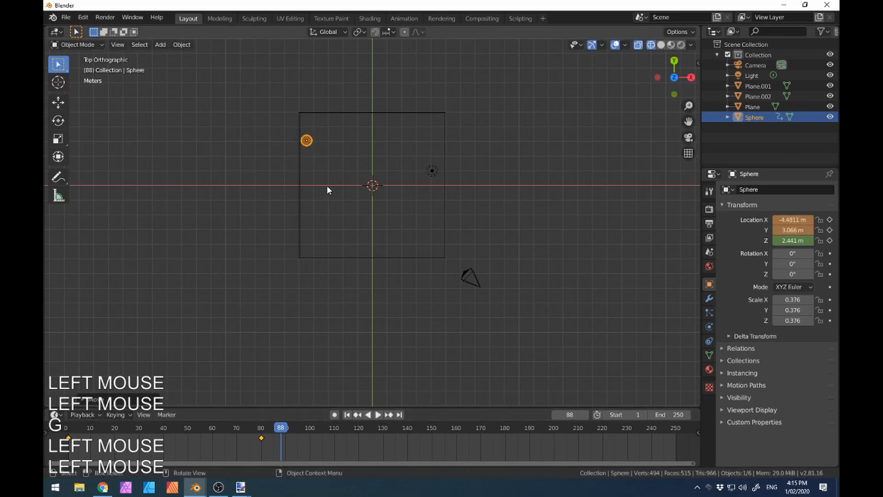
{"action": "key", "text": "i"}
{"action": "left_click", "coordinate": [336, 170]}
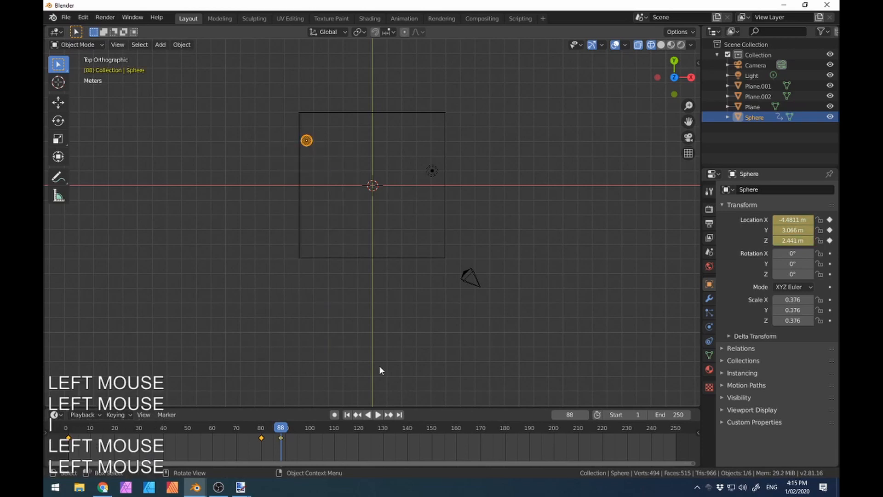
Step: At frame 159, move the sphere in the top view out past the floor's open edge, about X 0.10 m, Y -6.51 m, and keyframe its Location
{"action": "mouse_move", "coordinate": [380, 371]}
{"action": "middle_mouse_down"}
{"action": "mouse_move", "coordinate": [294, 296]}
{"action": "mouse_move", "coordinate": [274, 237]}
{"action": "mouse_move", "coordinate": [201, 376]}
{"action": "middle_mouse_up"}
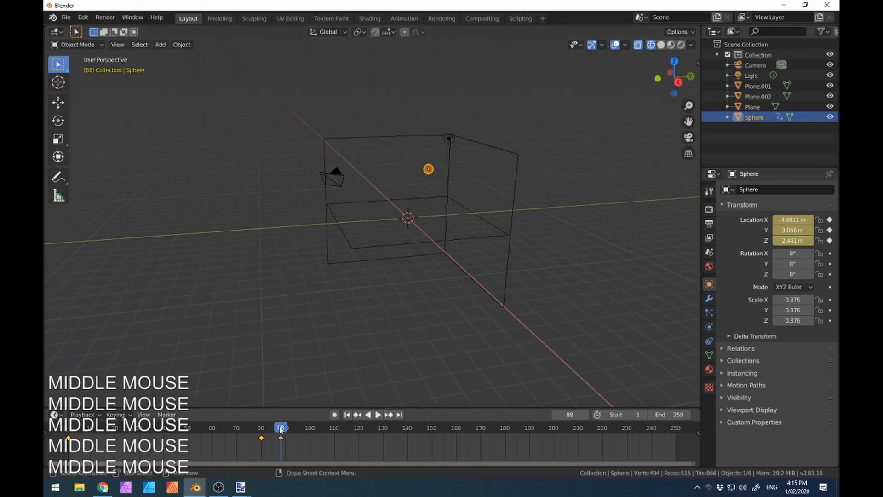
{"action": "left_click_drag", "start_coordinate": [280, 429], "coordinate": [454, 402]}
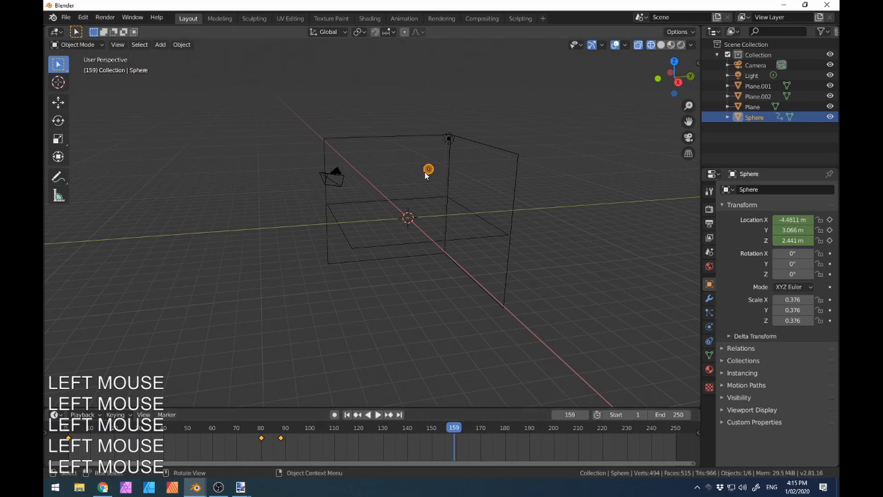
{"action": "key", "text": "KP_7"}
{"action": "key", "text": "KP_7"}
{"action": "key", "text": "g"}
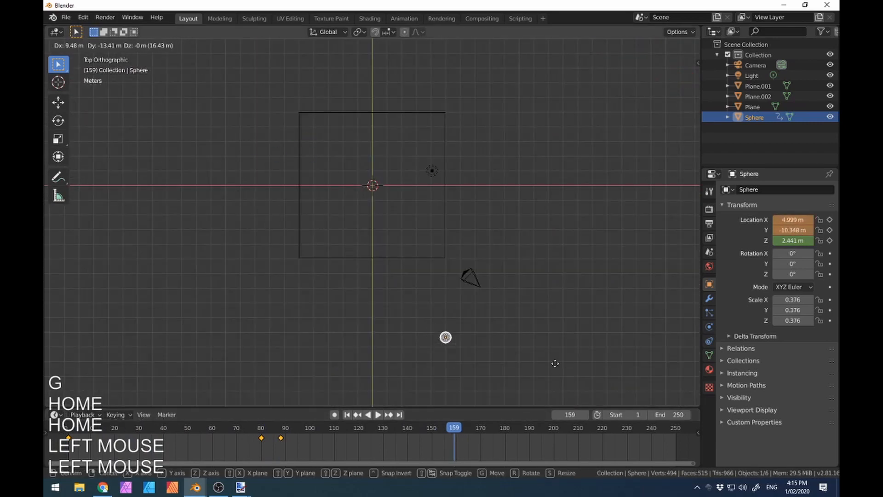
{"action": "left_click", "coordinate": [461, 364]}
{"action": "key", "text": "i"}
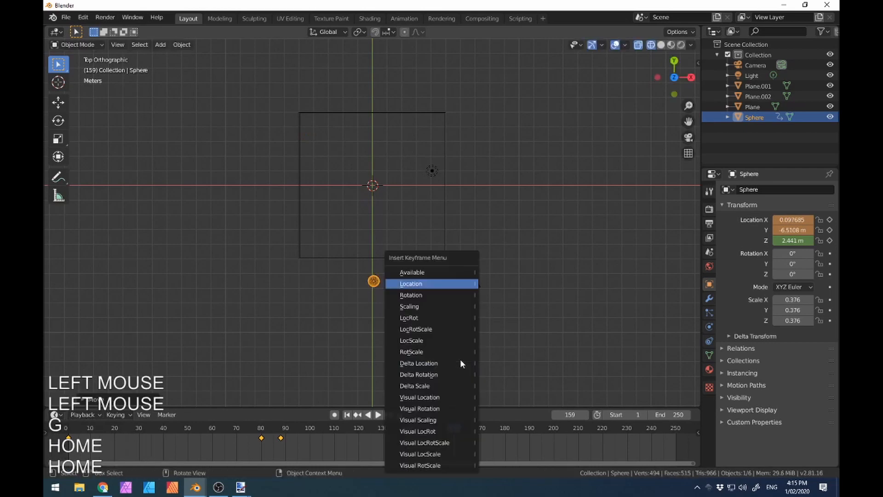
{"action": "left_click", "coordinate": [458, 284]}
Step: Go to frame 30 and lower the sphere along Z to about 0.46 m, just above the floor plane
{"action": "middle_click_drag", "start_coordinate": [452, 300], "coordinate": [441, 256]}
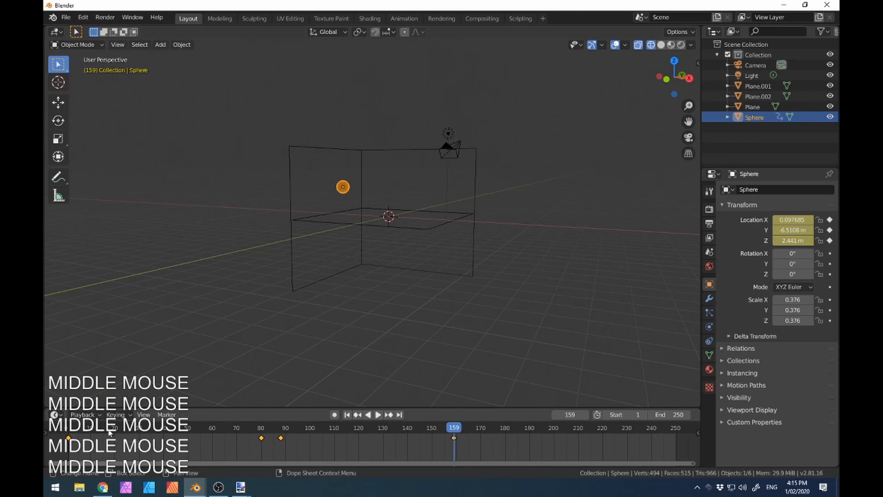
{"action": "left_click_drag", "start_coordinate": [110, 431], "coordinate": [139, 427]}
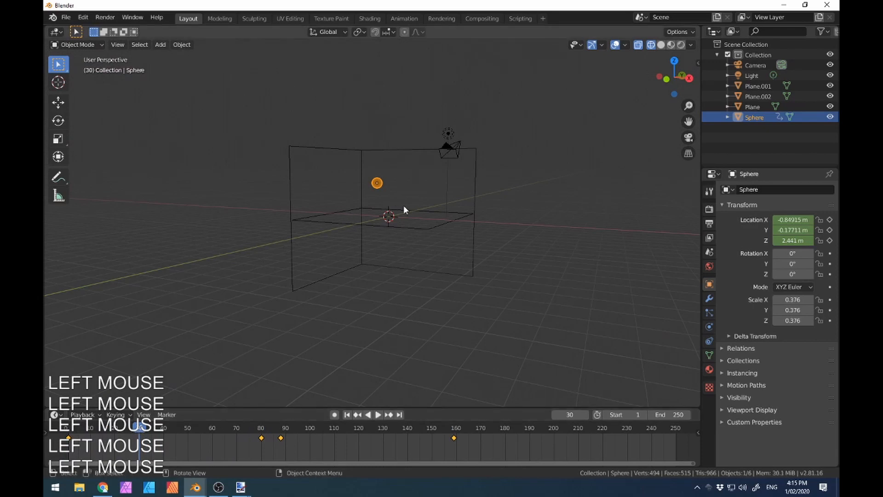
{"action": "middle_click_drag", "start_coordinate": [403, 208], "coordinate": [365, 203]}
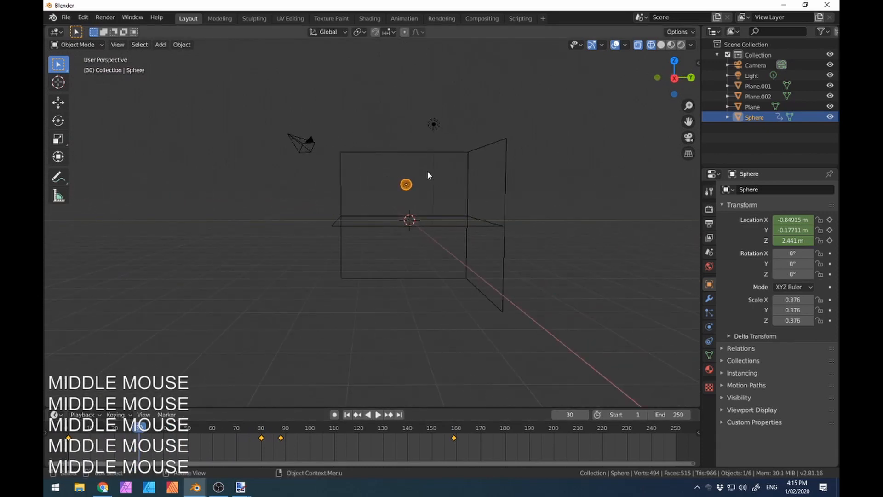
{"action": "key", "text": "g"}
{"action": "key", "text": "z"}
{"action": "key", "text": "z"}
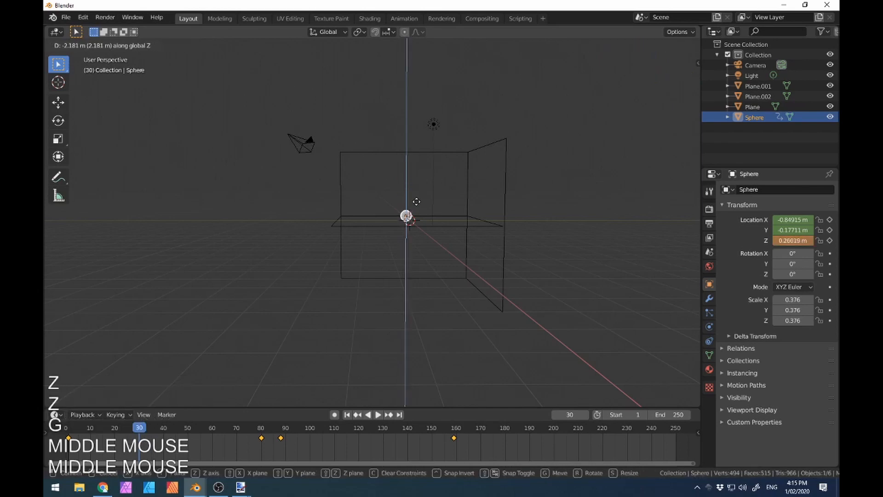
{"action": "left_click", "coordinate": [417, 202]}
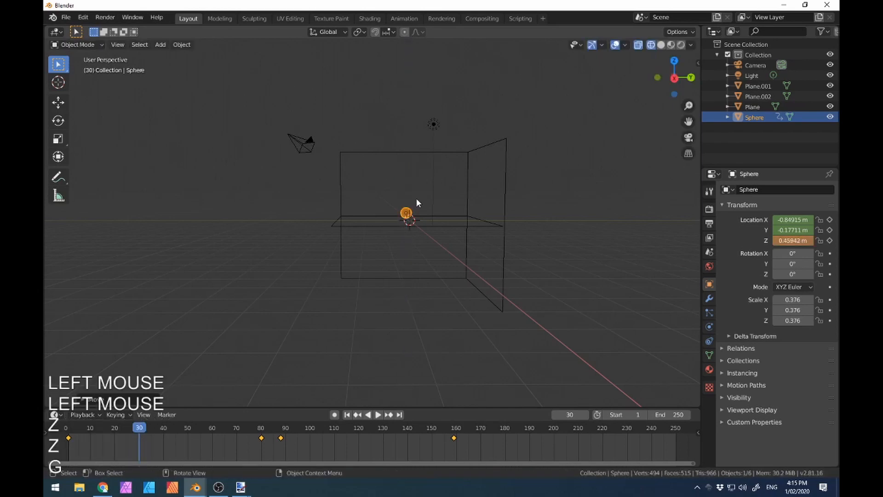
Step: In solid shading, lower the sphere onto the floor at about Z 0.36 m and insert a Location keyframe at frame 30
{"action": "key", "text": "z"}
{"action": "key", "text": "6"}
{"action": "scroll", "coordinate": [400, 217], "scroll_direction": "up", "scroll_amount": 6}
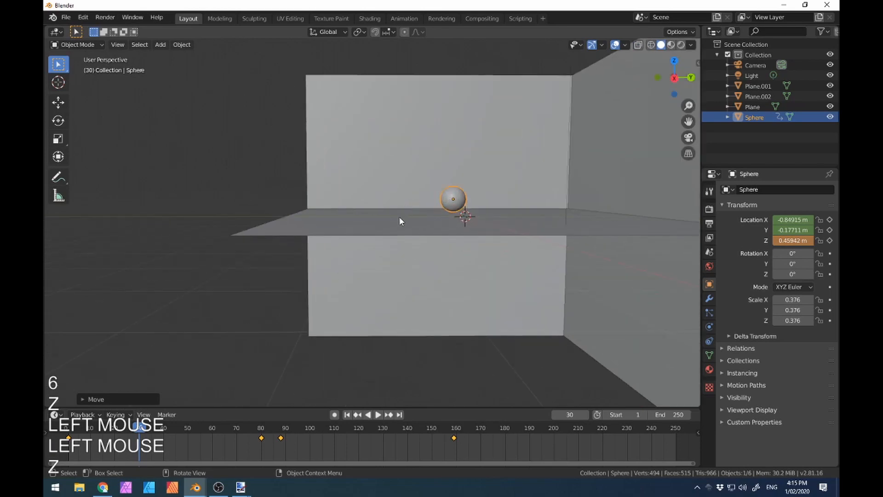
{"action": "middle_click_drag", "start_coordinate": [491, 199], "coordinate": [391, 224], "text": "shift"}
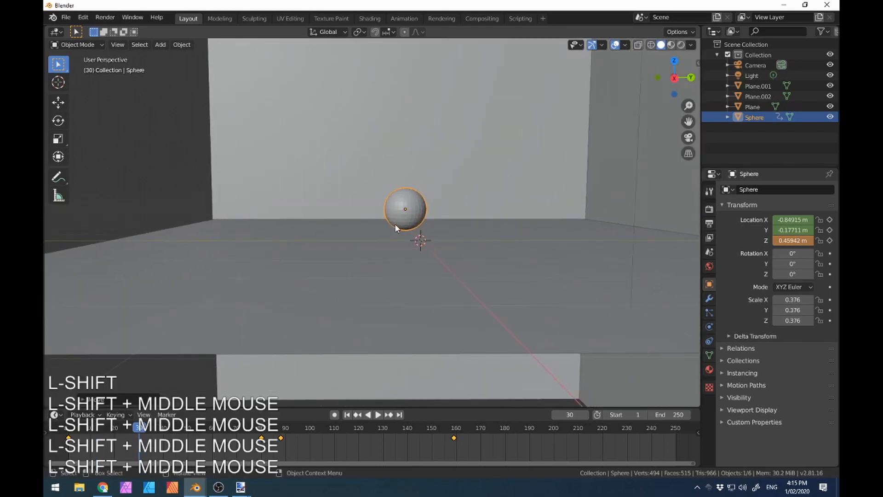
{"action": "key", "text": "g"}
{"action": "key", "text": "z"}
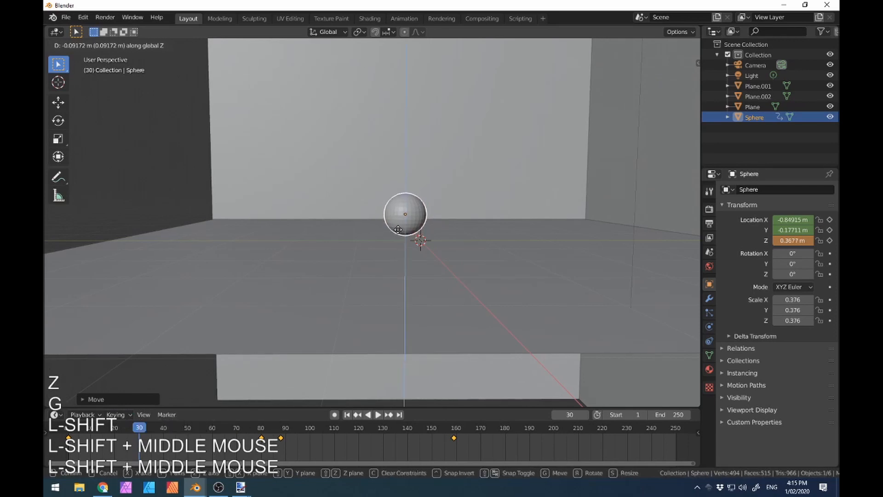
{"action": "left_click", "coordinate": [391, 243]}
{"action": "key", "text": "i"}
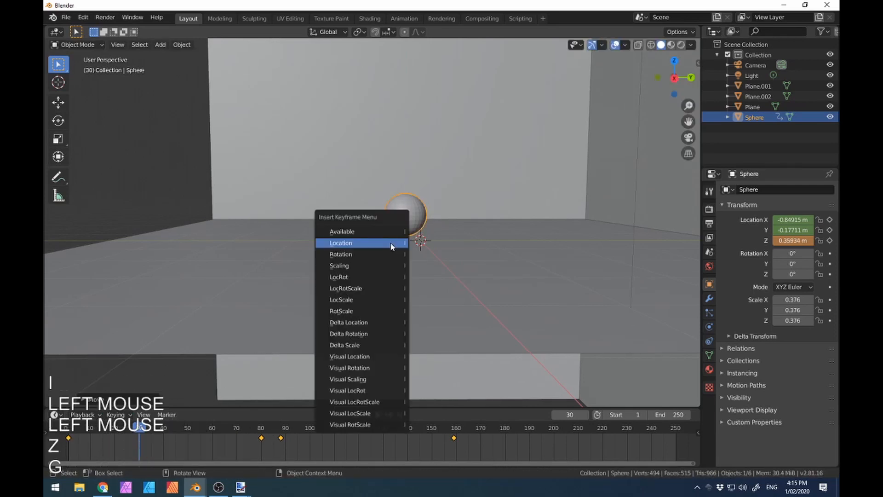
{"action": "left_click", "coordinate": [395, 244]}
{"action": "scroll", "coordinate": [275, 265], "scroll_direction": "down", "scroll_amount": 5}
{"action": "scroll", "coordinate": [274, 265], "scroll_direction": "down", "scroll_amount": 3}
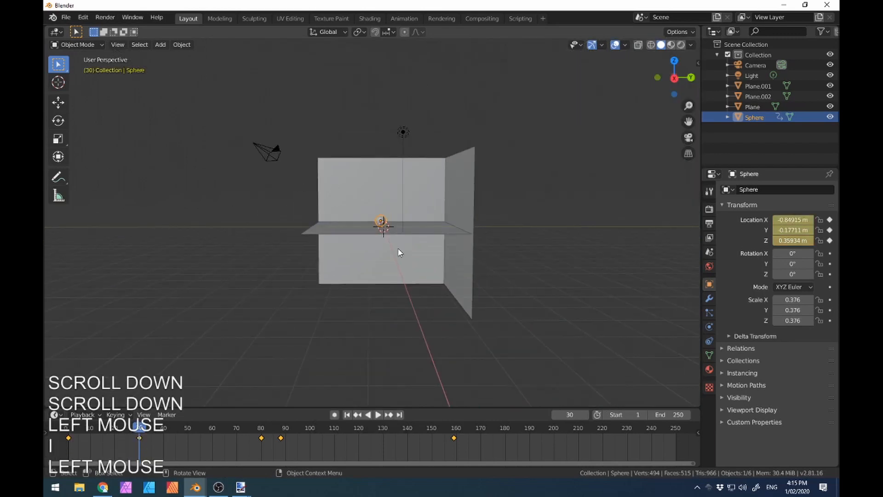
Step: Retime the sphere's floor-contact keyframe from frame 30 to frame 60 and go to frame 120
{"action": "key", "text": "ctrl+F9"}
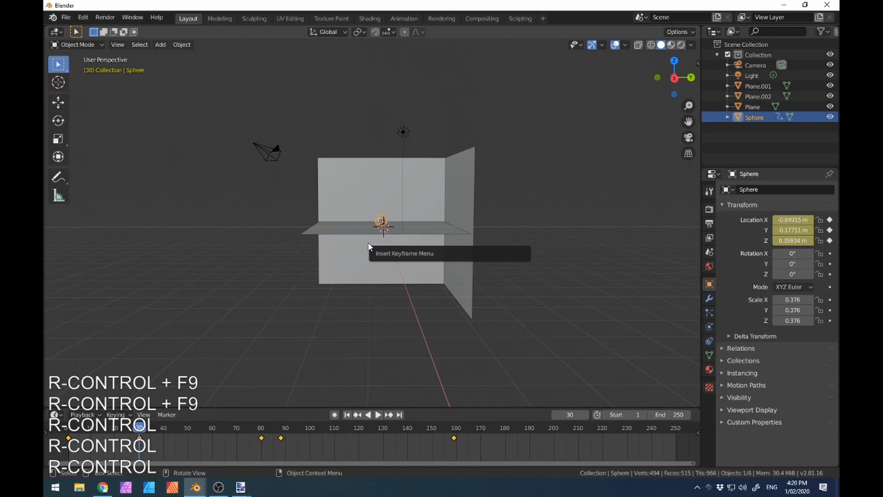
{"action": "left_click", "coordinate": [124, 429]}
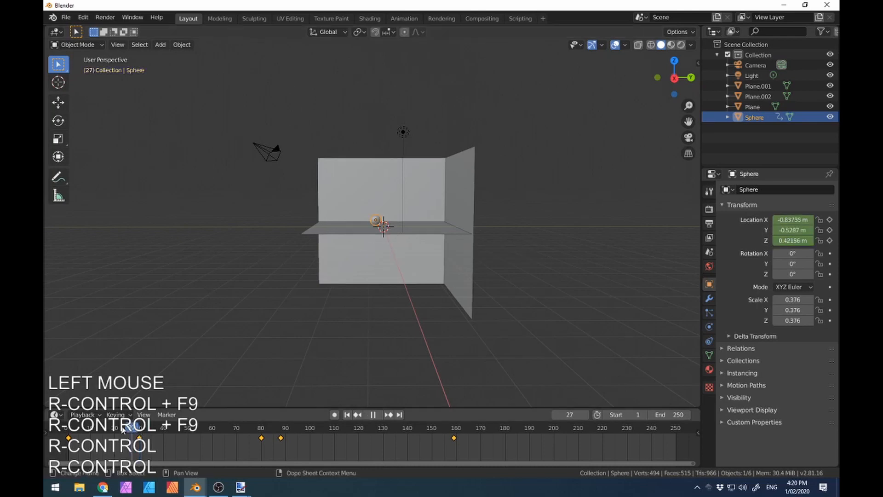
{"action": "left_click_drag", "start_coordinate": [123, 429], "coordinate": [208, 428]}
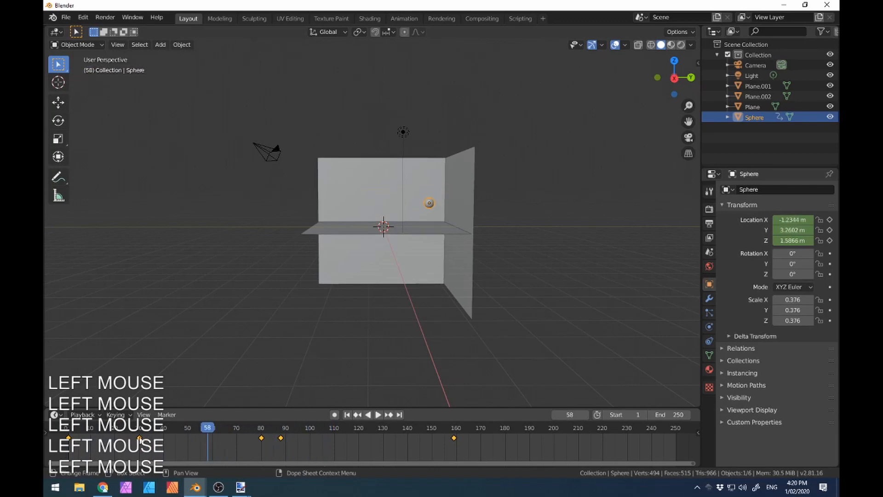
{"action": "left_click_drag", "start_coordinate": [140, 439], "coordinate": [362, 422]}
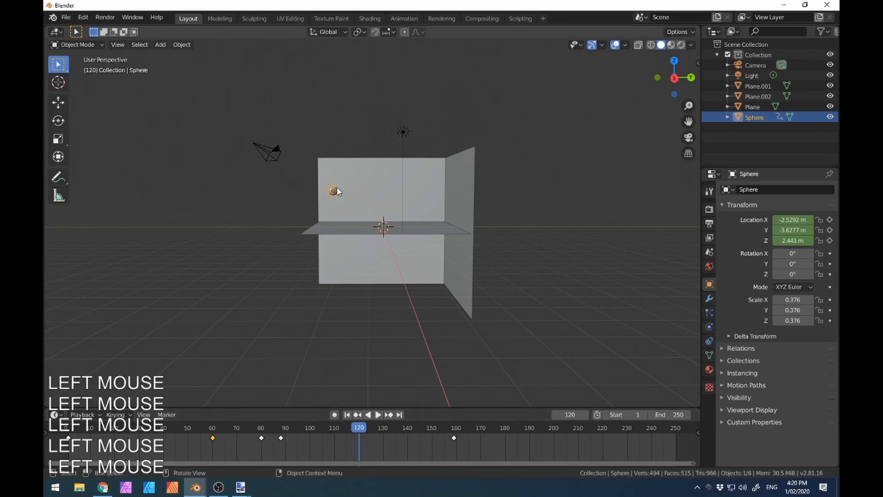
Step: At frame 120, lower the sphere along Z onto the floor at about 0.33 m and insert a Location keyframe
{"action": "key", "text": "g"}
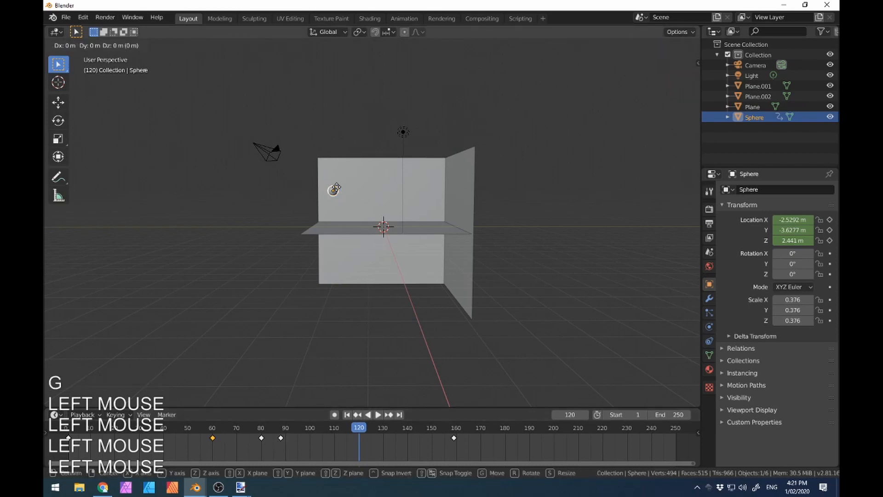
{"action": "key", "text": "z"}
{"action": "left_click", "coordinate": [333, 218]}
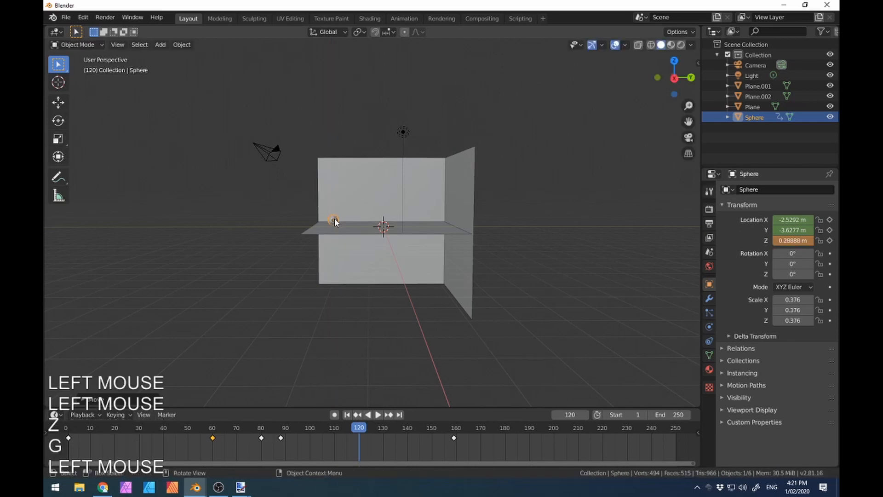
{"action": "scroll", "coordinate": [334, 218], "scroll_direction": "up", "scroll_amount": 2}
{"action": "key", "text": "g"}
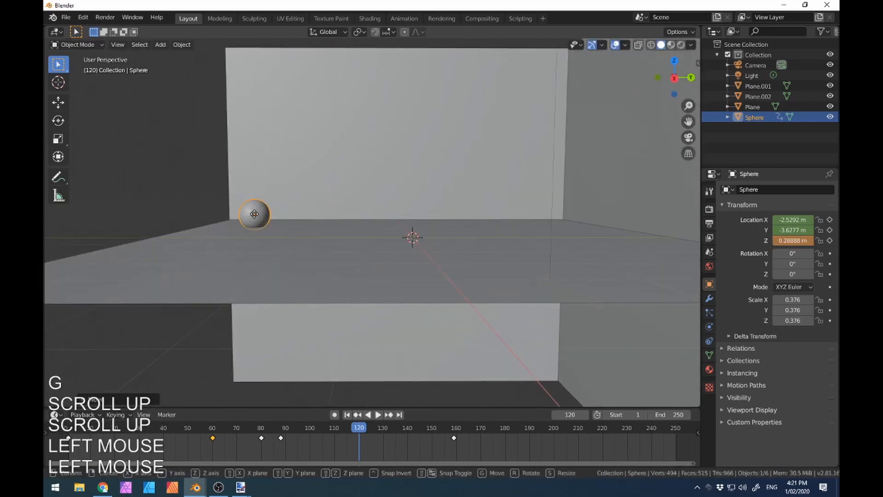
{"action": "key", "text": "z"}
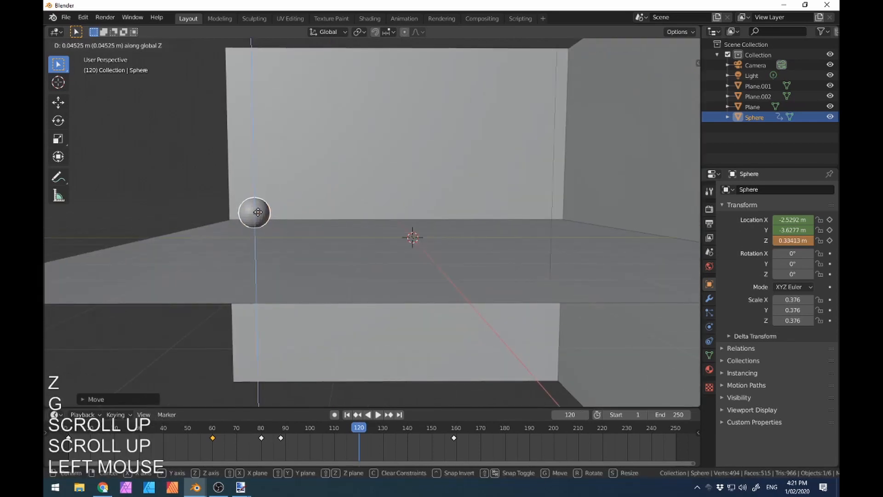
{"action": "left_click", "coordinate": [255, 213]}
{"action": "left_click", "coordinate": [256, 213]}
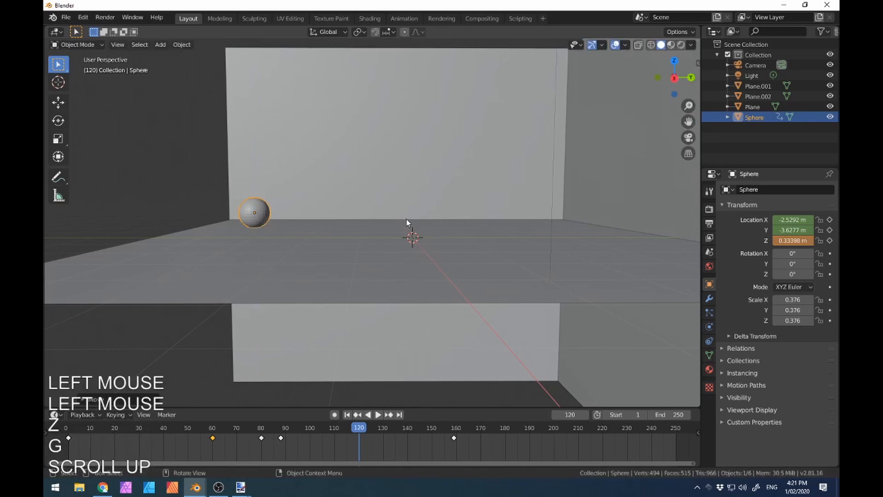
{"action": "key", "text": "i"}
{"action": "left_click", "coordinate": [395, 177]}
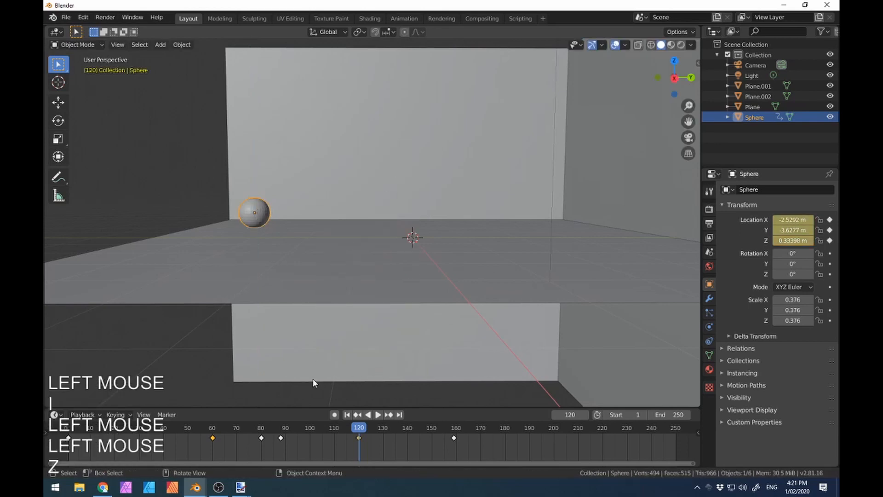
Step: At frame 60, reposition the sphere in the top view to about X -1.98 m, Y 2.82 m, keyframe its Location, and scrub through the motion
{"action": "left_click", "coordinate": [368, 414]}
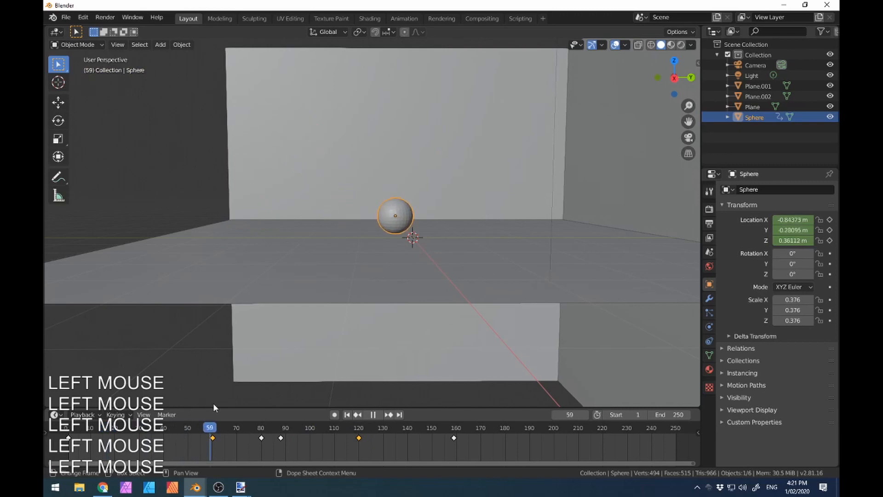
{"action": "key", "text": "space"}
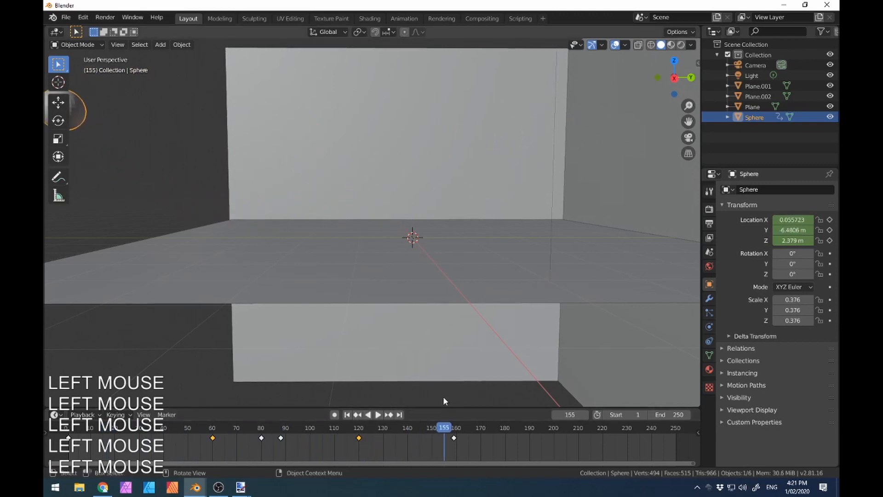
{"action": "left_click_drag", "start_coordinate": [436, 429], "coordinate": [214, 427]}
{"action": "key", "text": "Home"}
{"action": "key", "text": "Home"}
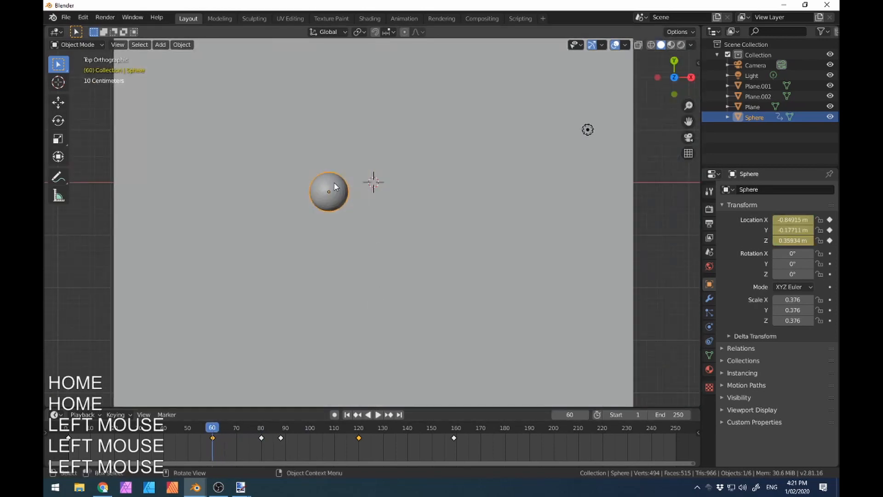
{"action": "scroll", "coordinate": [322, 225], "scroll_direction": "down", "scroll_amount": 2}
{"action": "key", "text": "shift"}
{"action": "key", "text": "shift"}
{"action": "middle_click_drag", "start_coordinate": [346, 224], "coordinate": [364, 298], "text": "shift"}
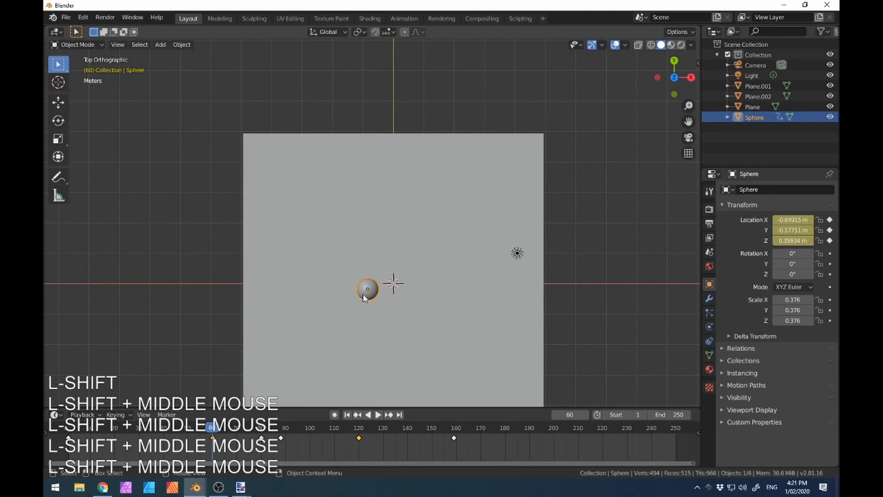
{"action": "key", "text": "g"}
{"action": "left_click", "coordinate": [329, 205]}
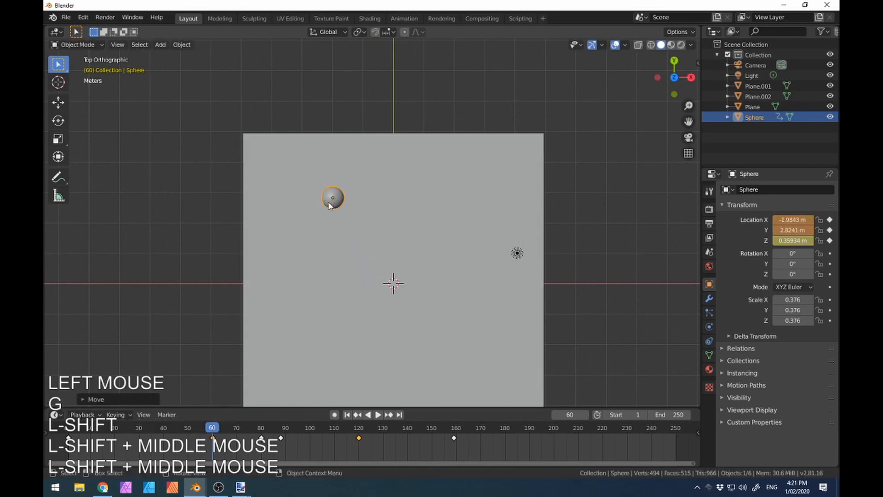
{"action": "key", "text": "i"}
{"action": "left_click", "coordinate": [327, 203]}
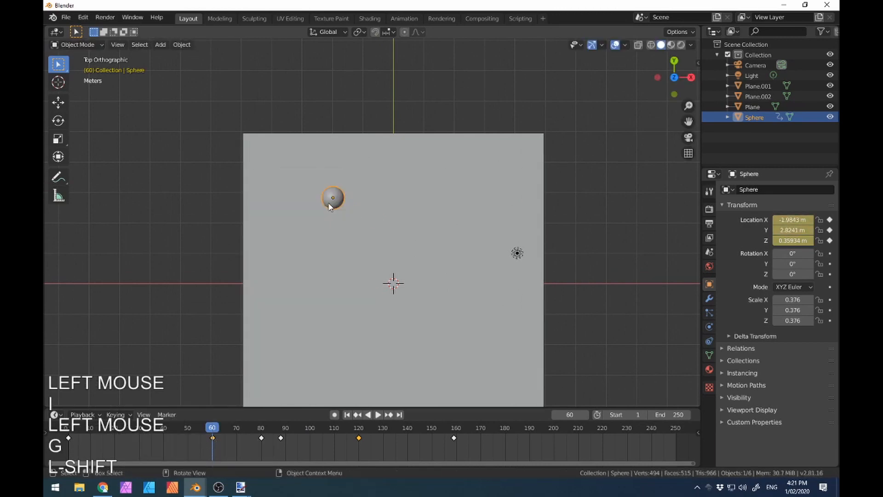
{"action": "middle_click_drag", "start_coordinate": [409, 326], "coordinate": [303, 255]}
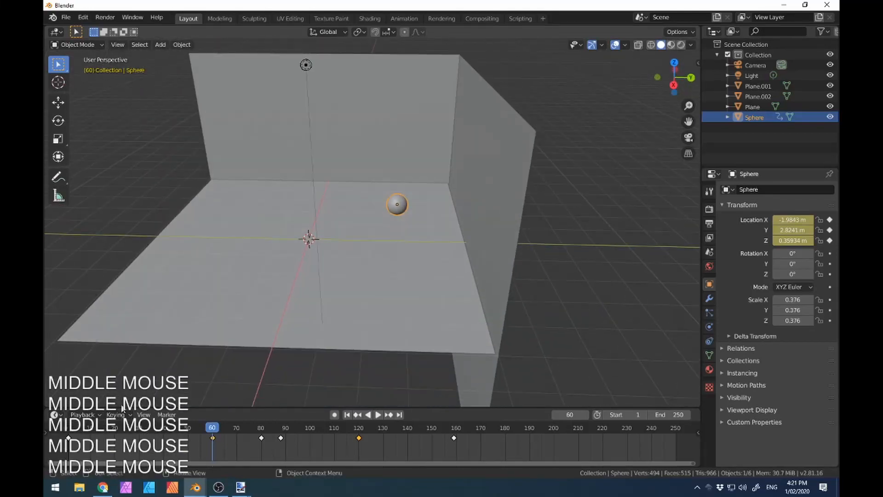
{"action": "left_click_drag", "start_coordinate": [152, 425], "coordinate": [449, 396]}
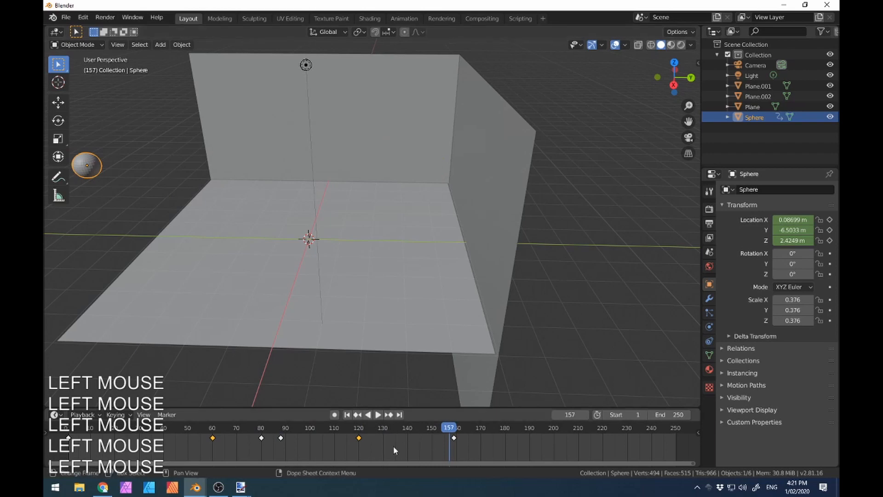
{"action": "left_click", "coordinate": [62, 415]}
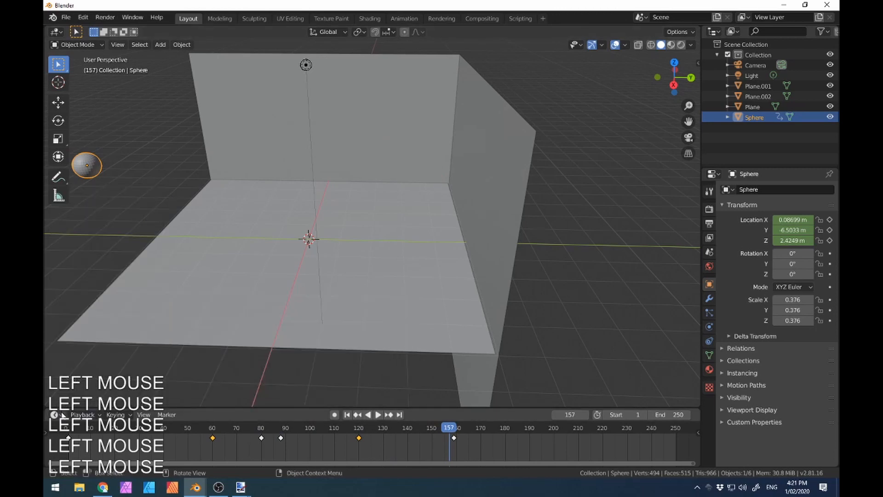
{"action": "left_click", "coordinate": [57, 414]}
{"action": "left_click", "coordinate": [210, 347]}
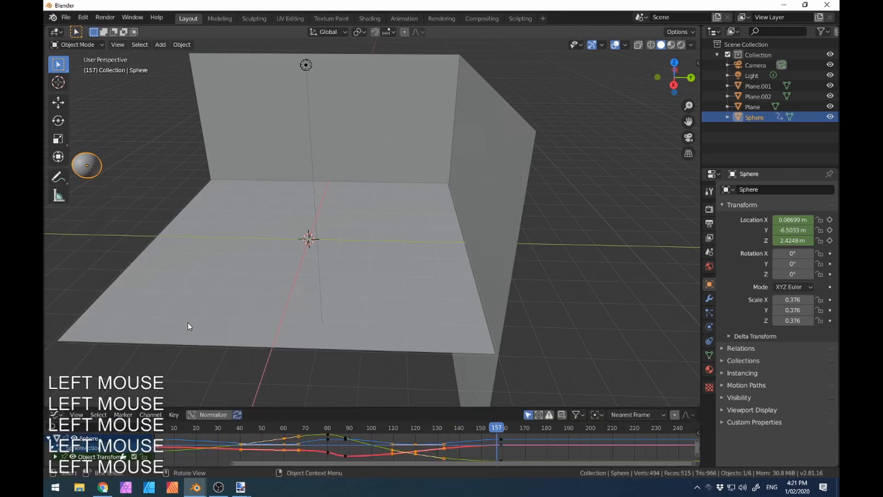
{"action": "left_click", "coordinate": [57, 414]}
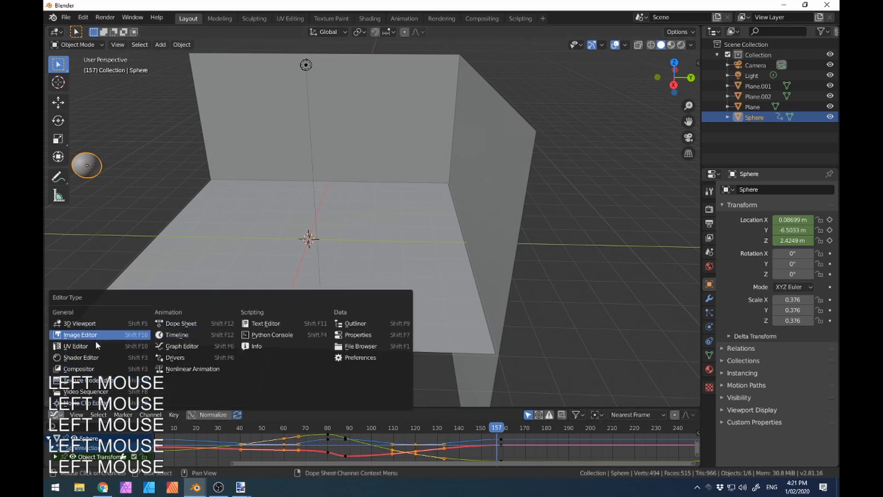
{"action": "left_click", "coordinate": [177, 334]}
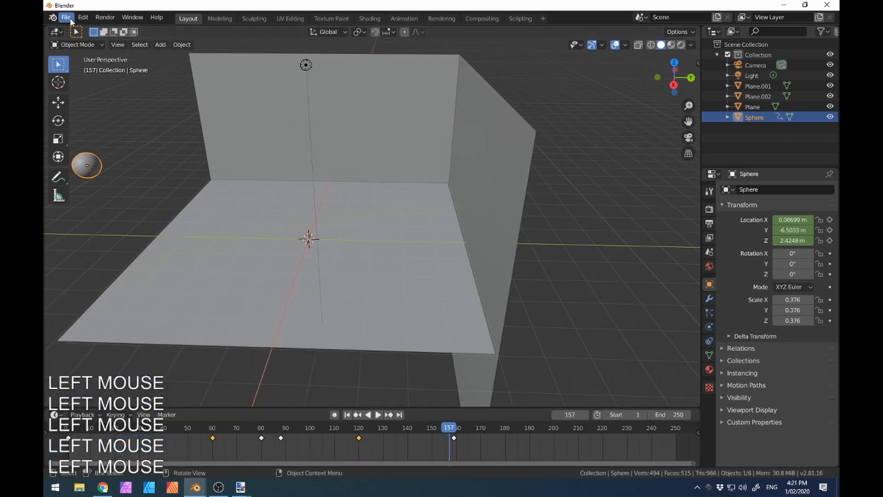
Step: Change the 3D viewport area to the Graph Editor and frame the sphere's location curves from the first to the last keyframe
{"action": "left_click", "coordinate": [56, 32]}
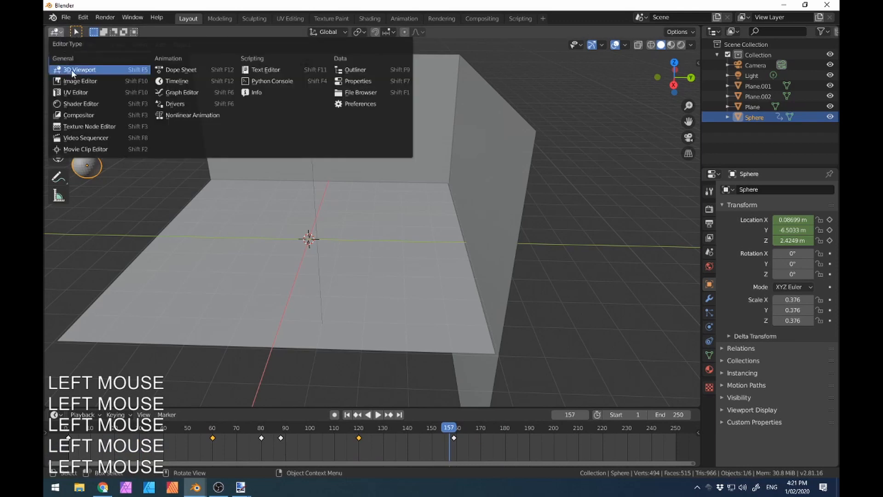
{"action": "left_click", "coordinate": [177, 93]}
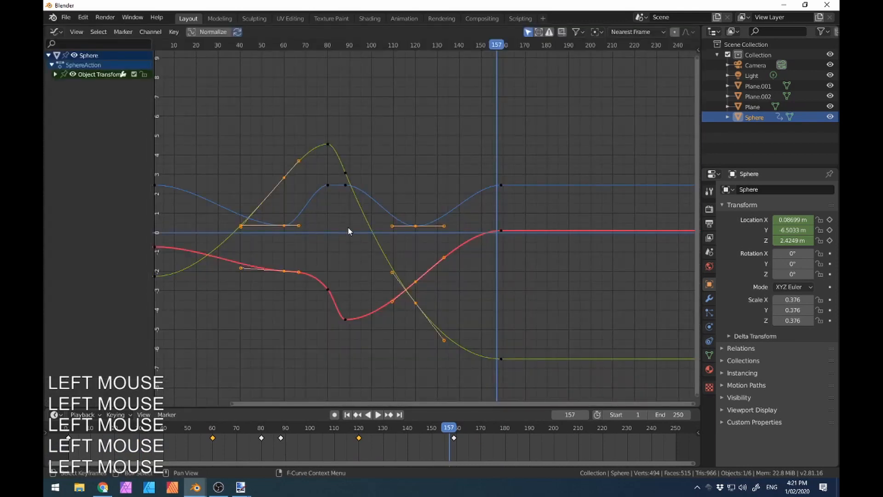
{"action": "middle_click_drag", "start_coordinate": [372, 238], "coordinate": [481, 232], "text": "shift"}
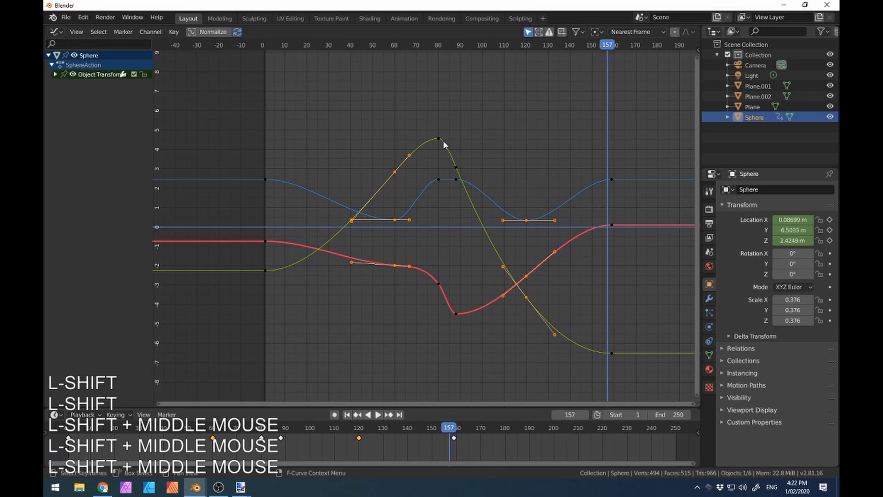
{"action": "middle_click_drag", "start_coordinate": [588, 247], "coordinate": [482, 263], "text": "shift"}
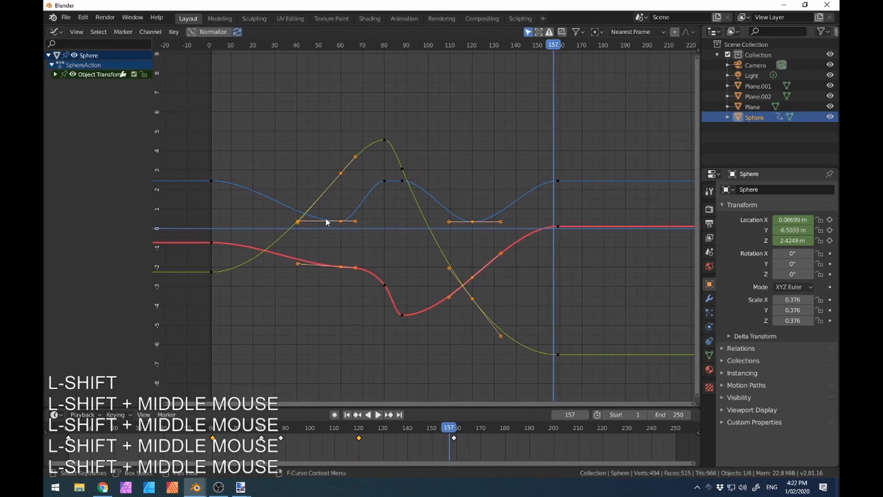
Step: Set the handle type of the Z location curve's keyframe at frame 60 to Vector
{"action": "left_click", "coordinate": [348, 222]}
{"action": "double_click", "coordinate": [472, 224]}
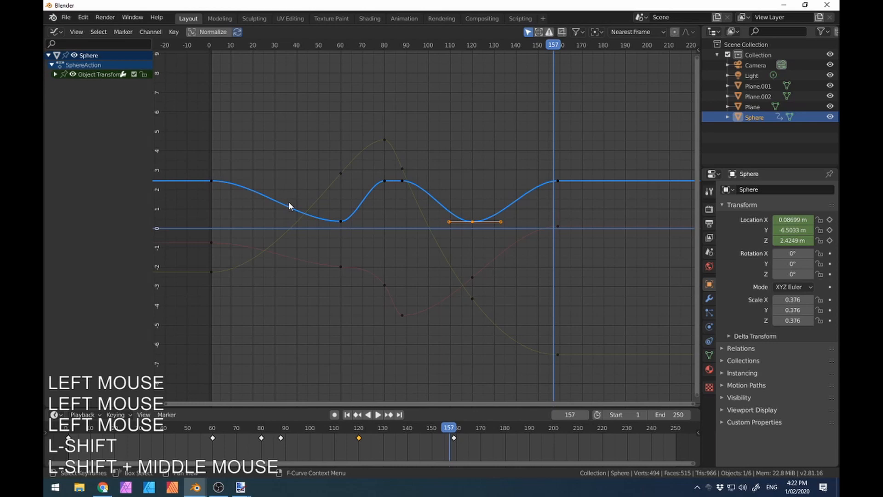
{"action": "left_click", "coordinate": [341, 221]}
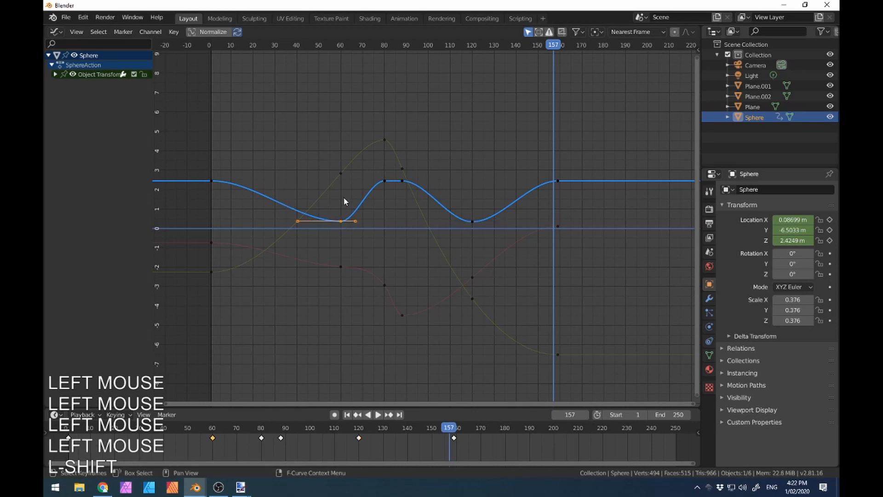
{"action": "key", "text": "v"}
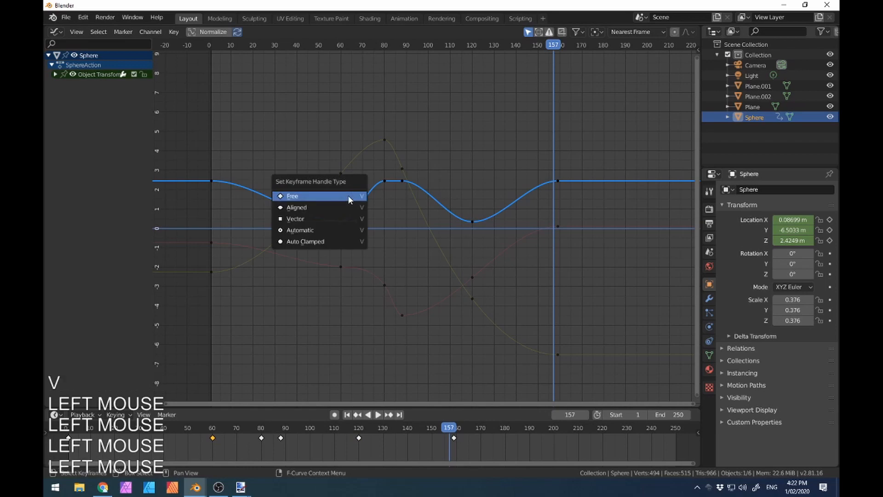
{"action": "left_click", "coordinate": [349, 219]}
Step: Pull both handles of the Z curve's frame 60 keyframe inward so the curve forms a sharp, steep bounce at the floor
{"action": "left_click", "coordinate": [298, 202]}
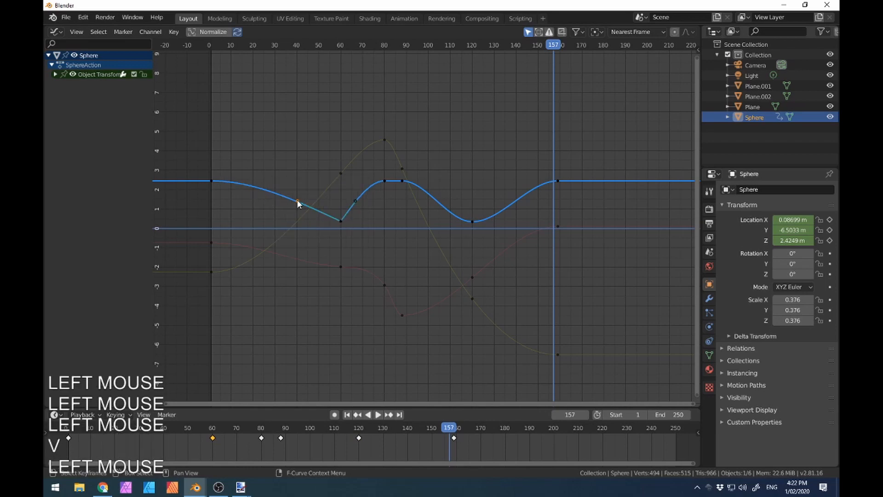
{"action": "key", "text": "g"}
{"action": "key", "text": "g"}
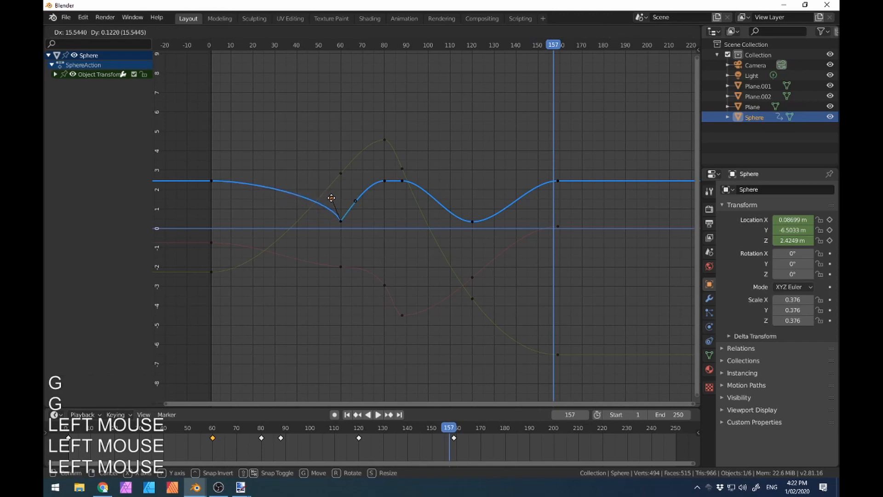
{"action": "left_click", "coordinate": [331, 198]}
{"action": "left_click", "coordinate": [355, 201]}
{"action": "key", "text": "g"}
{"action": "key", "text": "g"}
{"action": "left_click", "coordinate": [390, 187]}
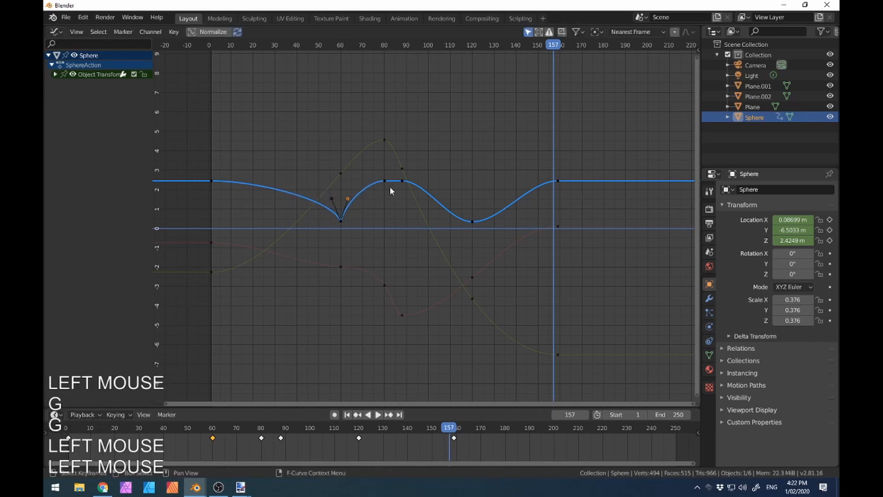
Step: Delete the Z location curve's keyframe at frame 80
{"action": "left_click", "coordinate": [382, 181]}
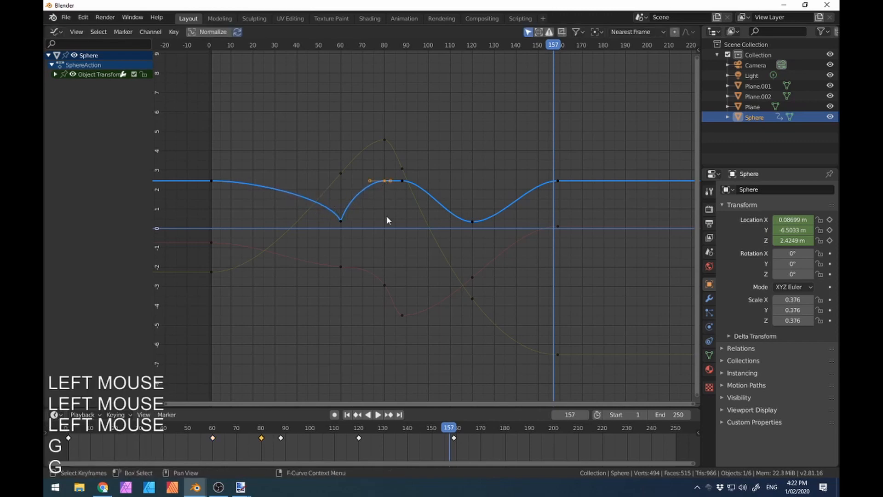
{"action": "key", "text": "x"}
{"action": "left_click", "coordinate": [358, 189]}
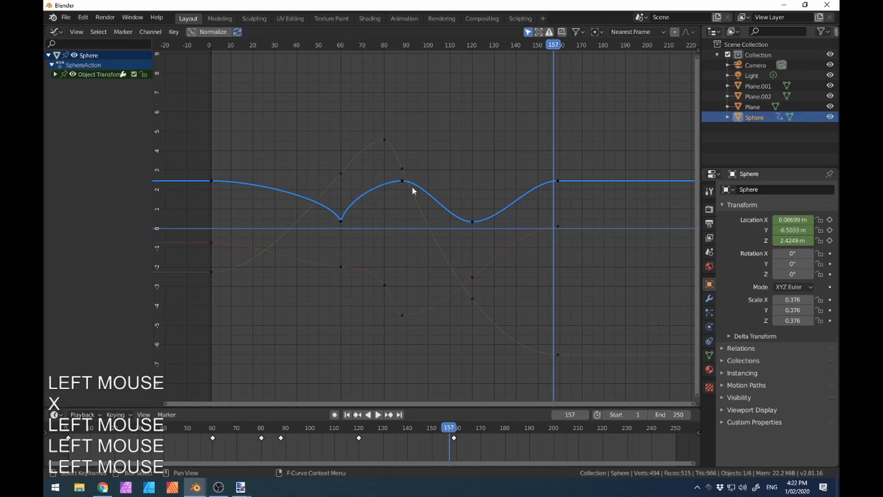
Step: Set the handle type of the Z location curve's keyframe at frame 120 to Vector and raise its left handle to curve the descent
{"action": "left_click", "coordinate": [402, 184]}
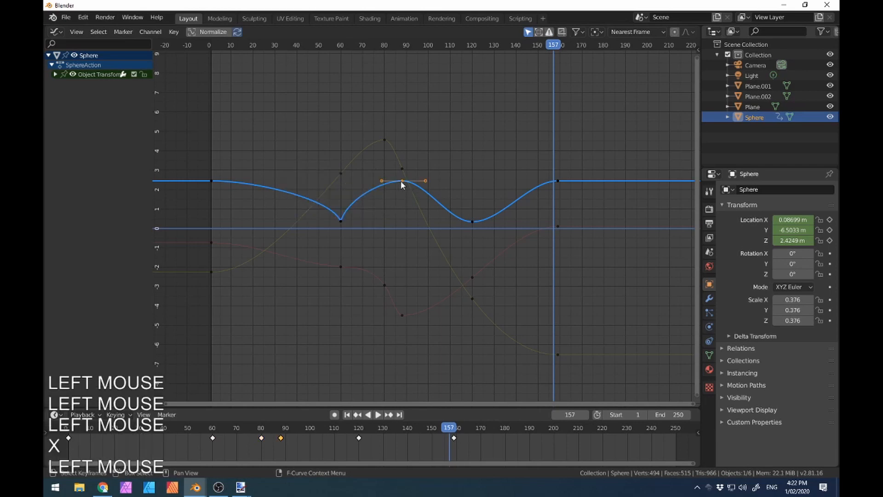
{"action": "left_click", "coordinate": [472, 226]}
{"action": "key", "text": "v"}
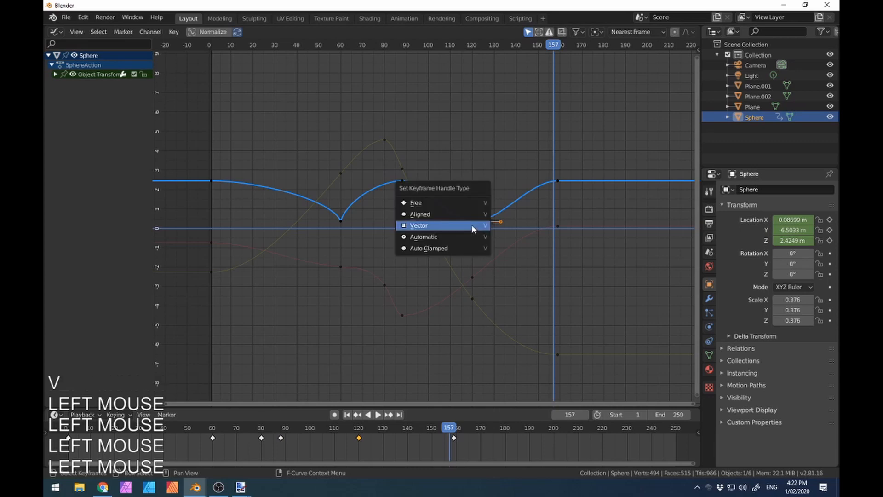
{"action": "left_click", "coordinate": [468, 224]}
{"action": "left_click_drag", "start_coordinate": [454, 205], "coordinate": [409, 192]}
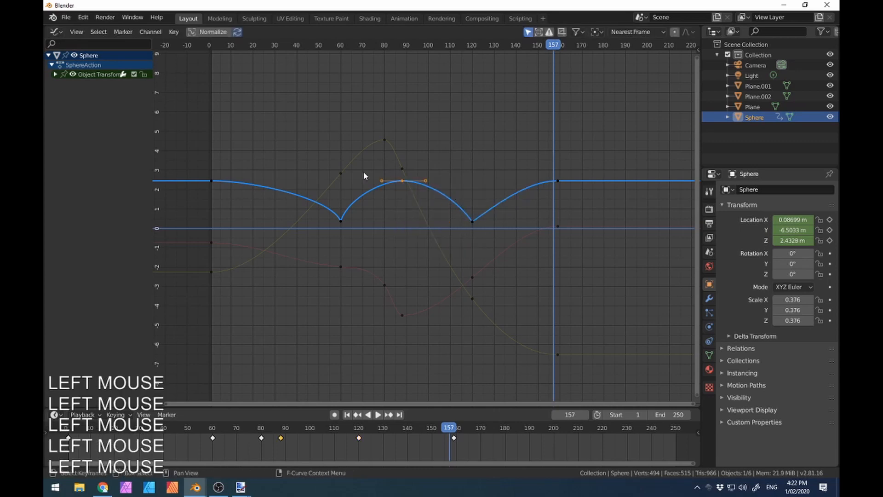
Step: Widen the handles of the Z location curve's keyframe at frame 88 by scaling, and delete that keyframe
{"action": "key", "text": "s"}
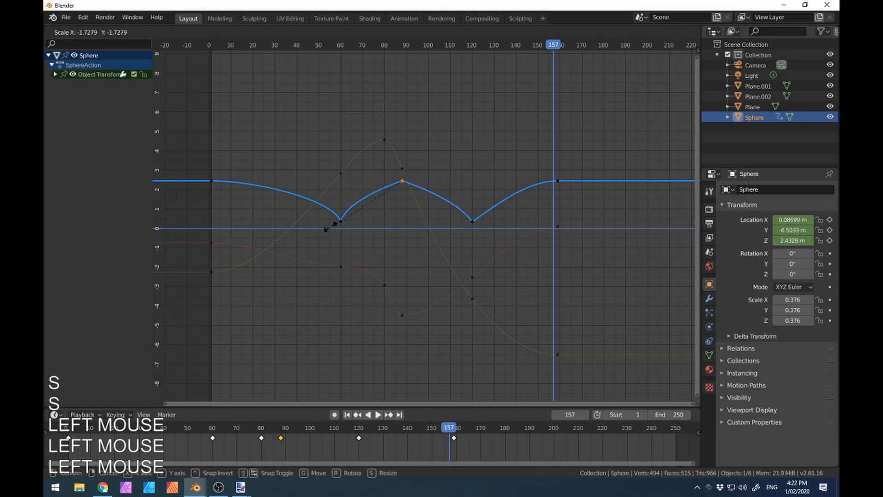
{"action": "left_click", "coordinate": [467, 156]}
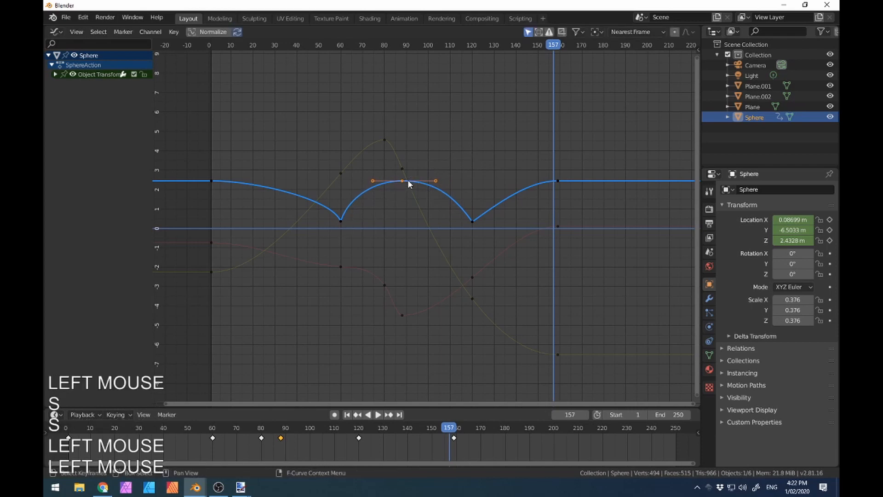
{"action": "scroll", "coordinate": [400, 184], "scroll_direction": "up", "scroll_amount": 3}
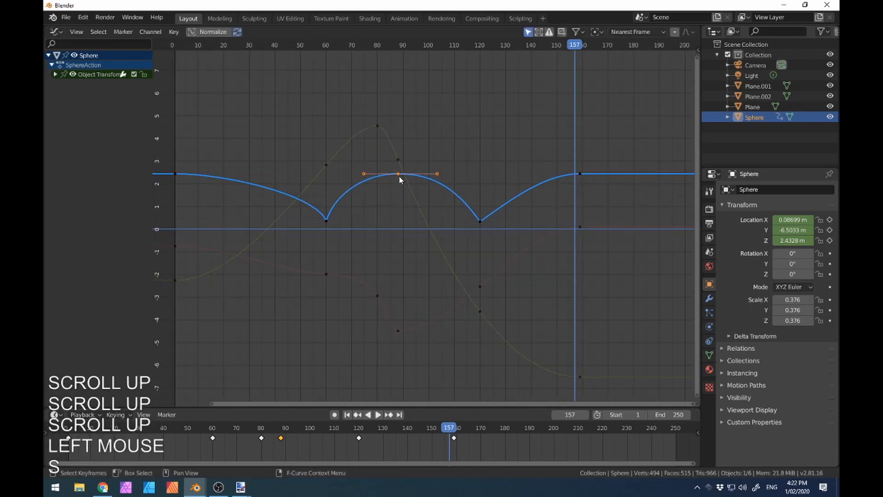
{"action": "key", "text": "x"}
{"action": "left_click", "coordinate": [399, 176]}
{"action": "left_click", "coordinate": [382, 222]}
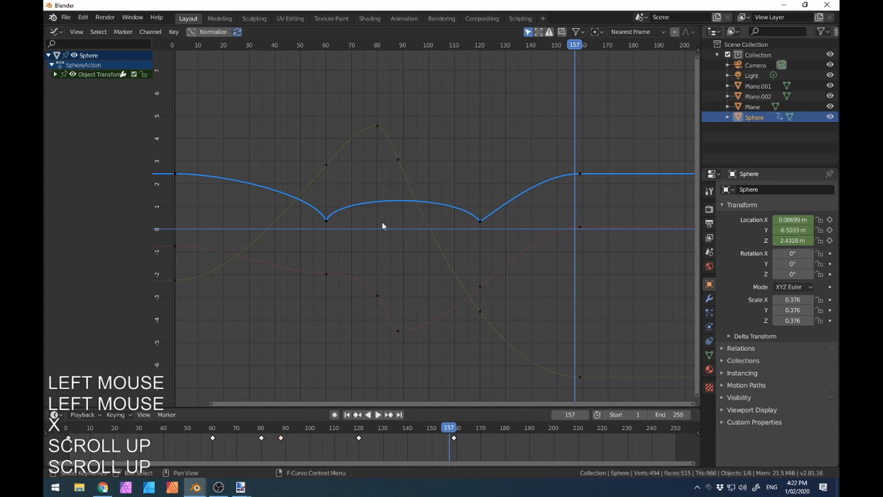
Step: Try to select the Z curve's right handle at frame 60 together with the left handle at frame 120
{"action": "left_click", "coordinate": [327, 220]}
{"action": "left_click", "coordinate": [334, 194]}
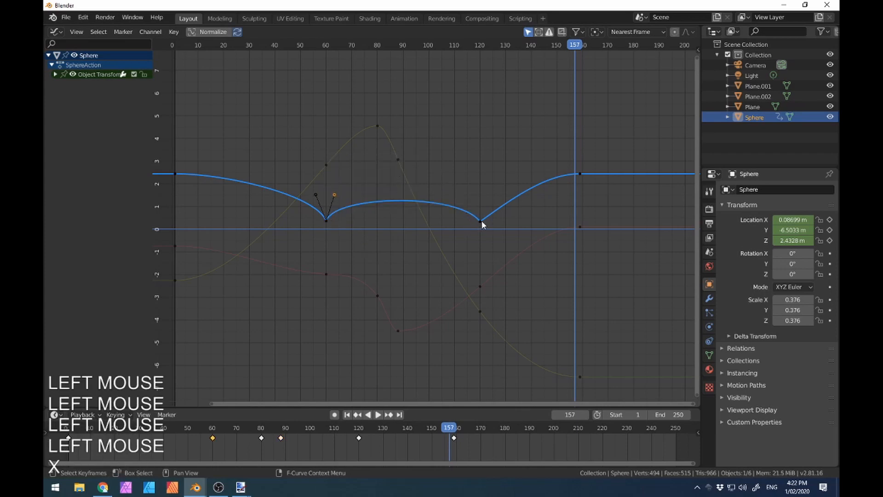
{"action": "left_click", "coordinate": [480, 222], "text": "shift"}
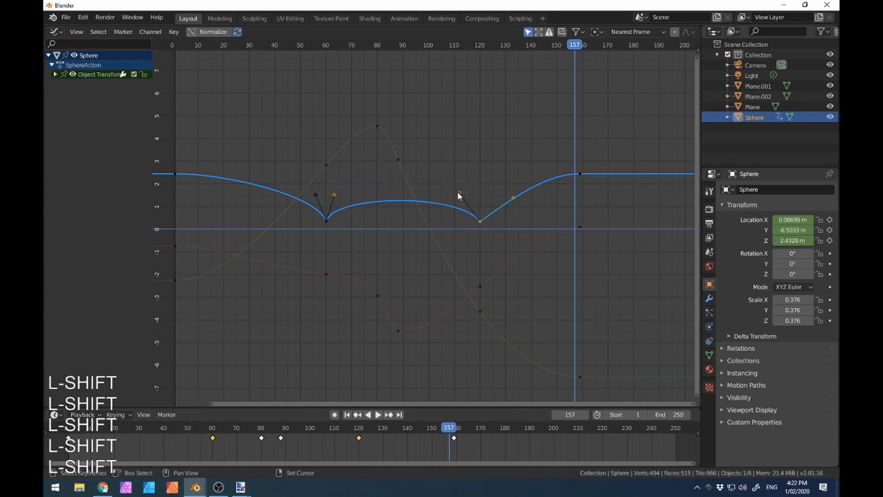
{"action": "left_click", "coordinate": [480, 222], "text": "shift"}
{"action": "left_click", "coordinate": [476, 220], "text": "shift"}
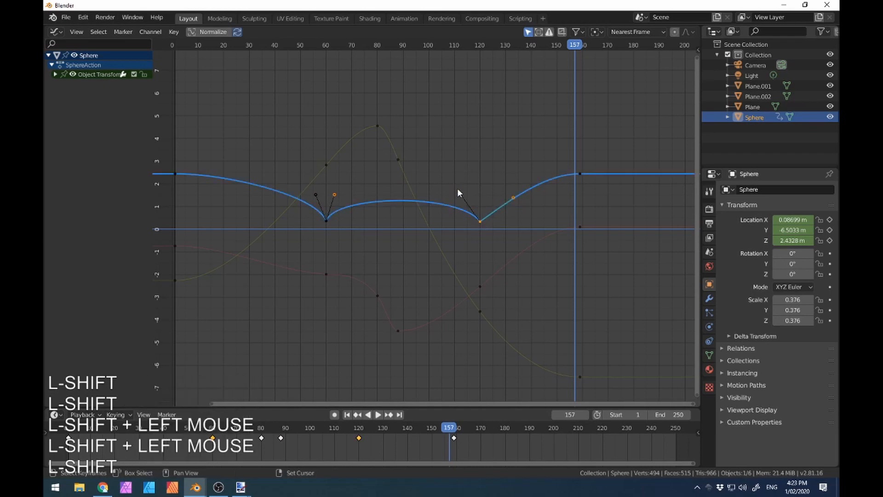
{"action": "left_click", "coordinate": [479, 220], "text": "shift"}
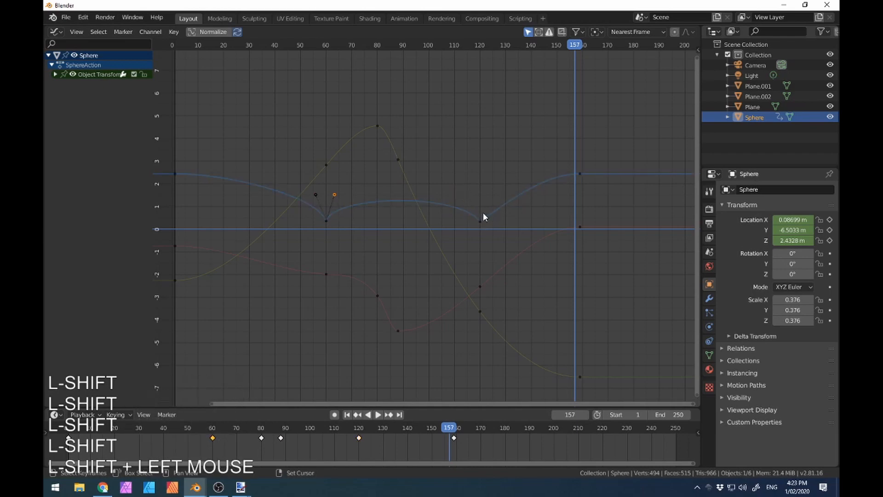
{"action": "left_click", "coordinate": [482, 222], "text": "shift"}
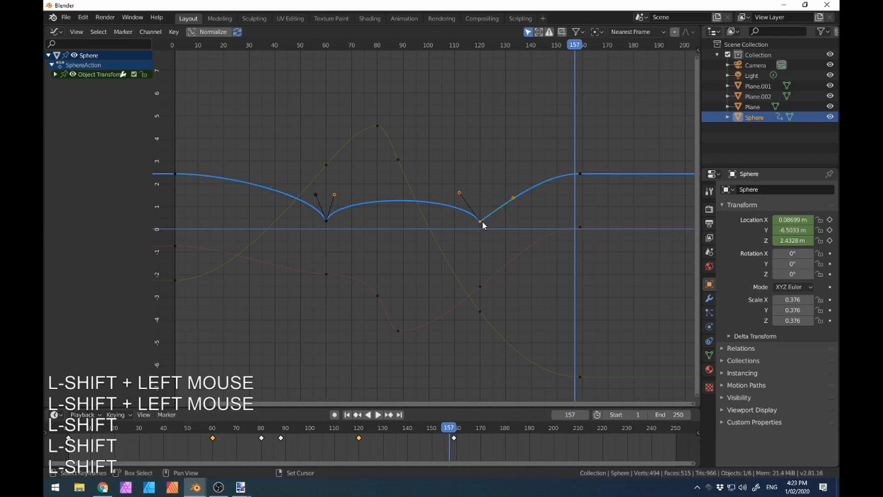
Step: Raise the Z curve's left handle at frame 120 to a value of about 3.9 and the right handle at frame 60 to about 3.5
{"action": "left_click", "coordinate": [458, 193]}
{"action": "key", "text": "g"}
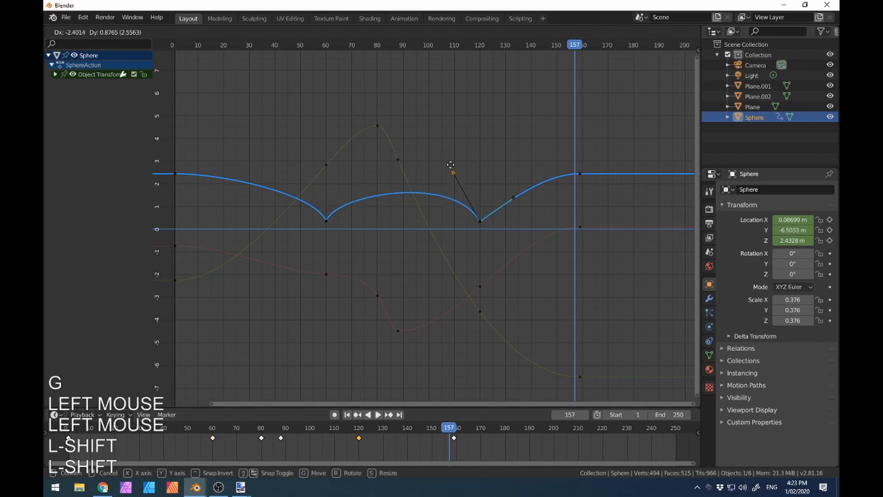
{"action": "left_click", "coordinate": [435, 137]}
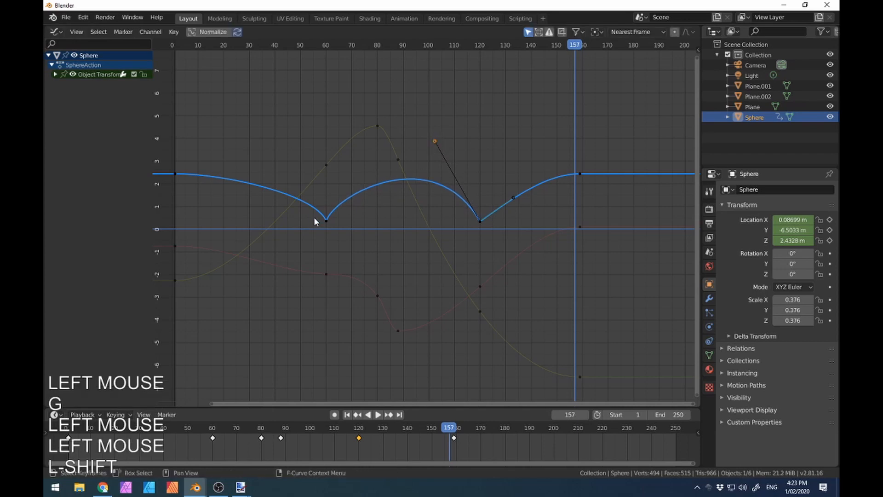
{"action": "left_click", "coordinate": [336, 194]}
{"action": "key", "text": "g"}
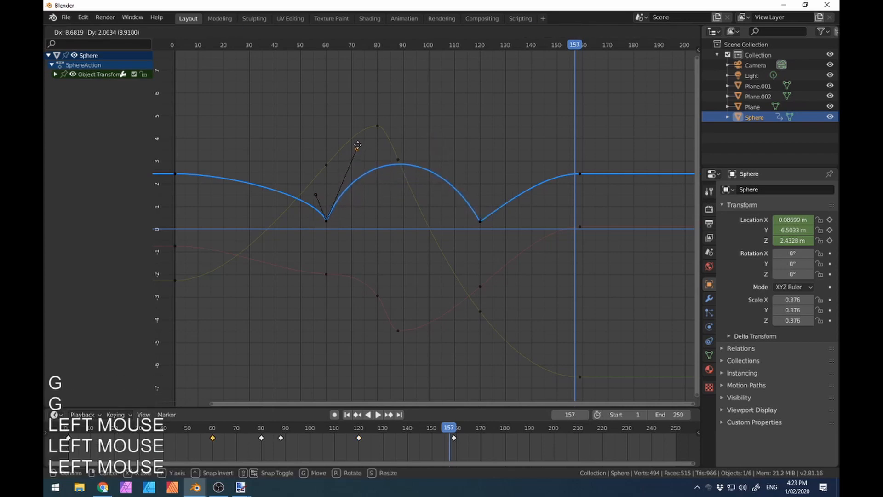
{"action": "left_click", "coordinate": [358, 145]}
Step: Lower the left handle of the Z curve's frame 120 keyframe to about frame 106 at a value of about 3.4
{"action": "left_click", "coordinate": [479, 212]}
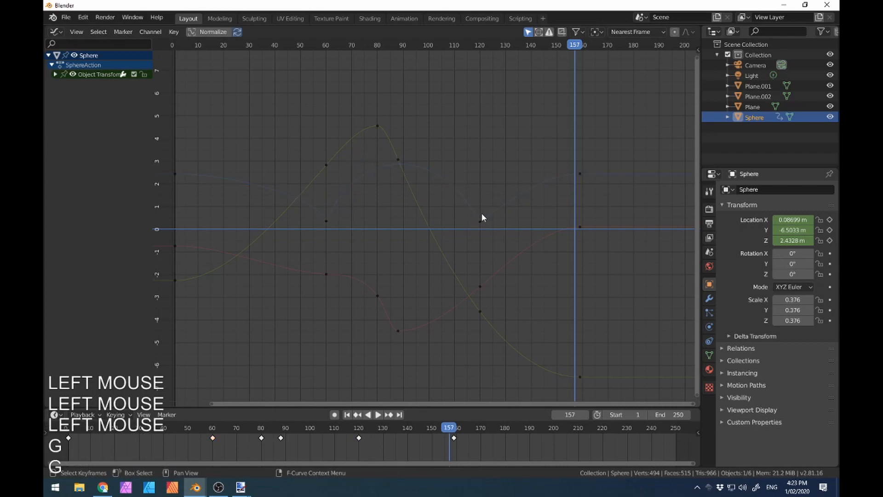
{"action": "left_click", "coordinate": [480, 219]}
{"action": "left_click", "coordinate": [435, 141]}
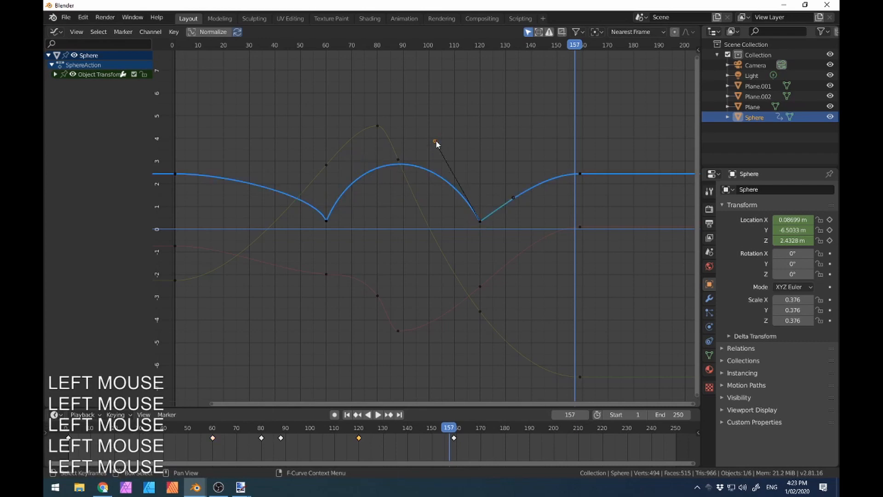
{"action": "key", "text": "g"}
{"action": "key", "text": "g"}
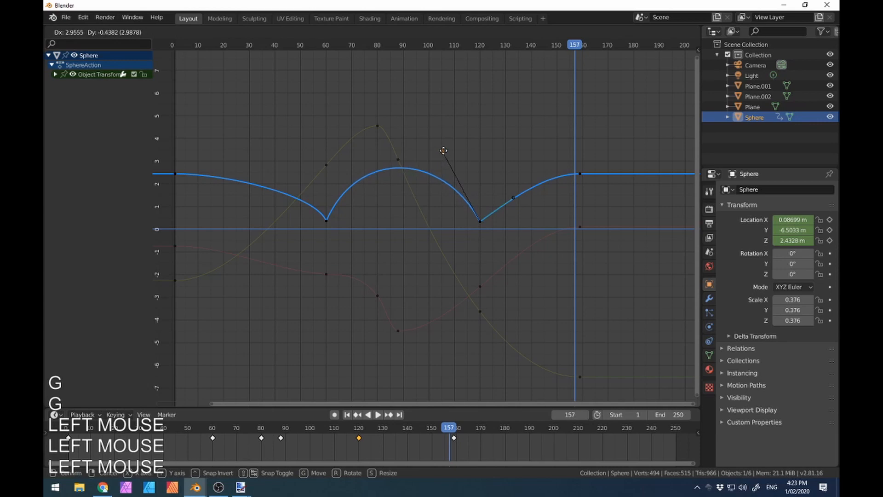
{"action": "left_click", "coordinate": [442, 151]}
Step: Lower the right handle of the Z curve's frame 60 keyframe to about frame 72 at a value of about 3
{"action": "left_click", "coordinate": [327, 222]}
{"action": "key", "text": "g"}
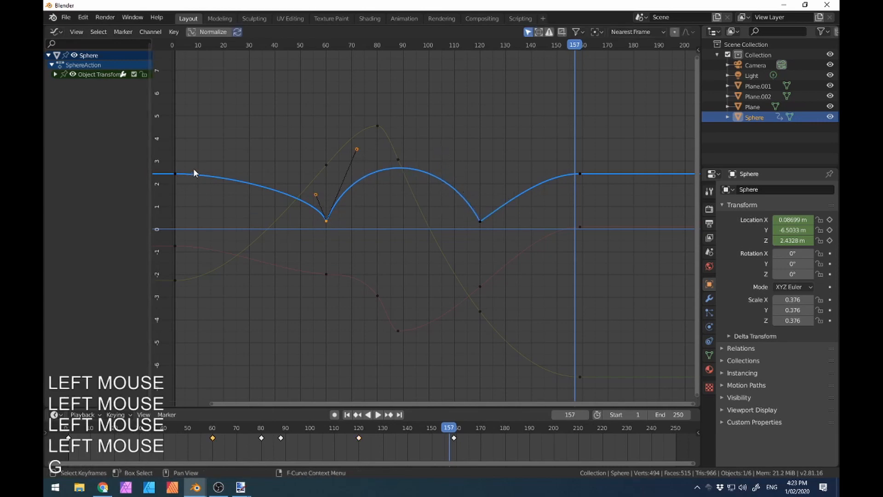
{"action": "key", "text": "g"}
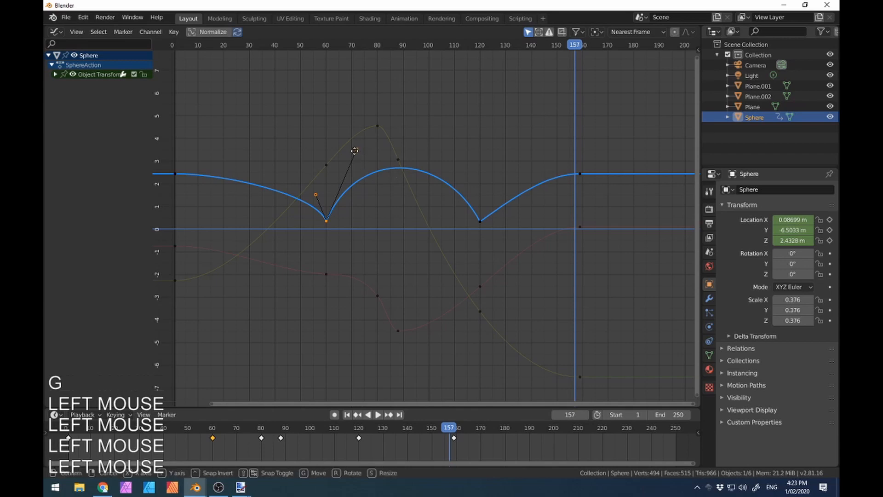
{"action": "right_click", "coordinate": [353, 155]}
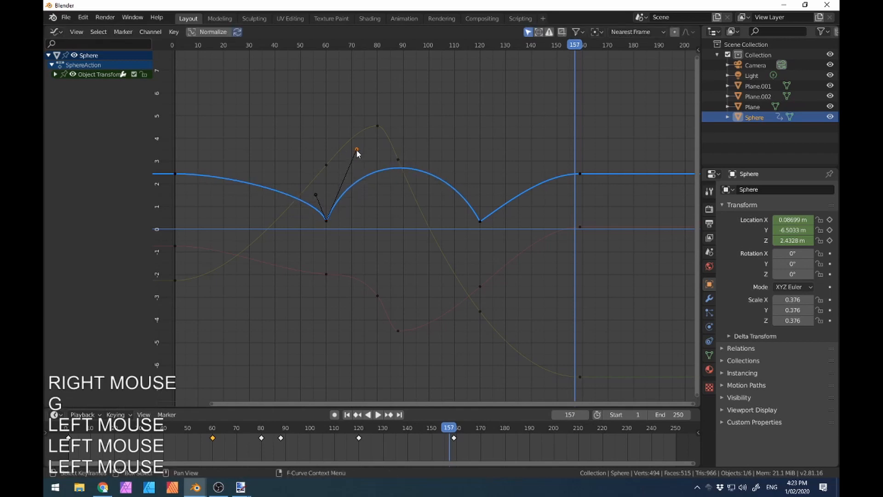
{"action": "left_click", "coordinate": [356, 149]}
{"action": "key", "text": "g"}
{"action": "left_click", "coordinate": [356, 159]}
{"action": "left_click", "coordinate": [356, 159]}
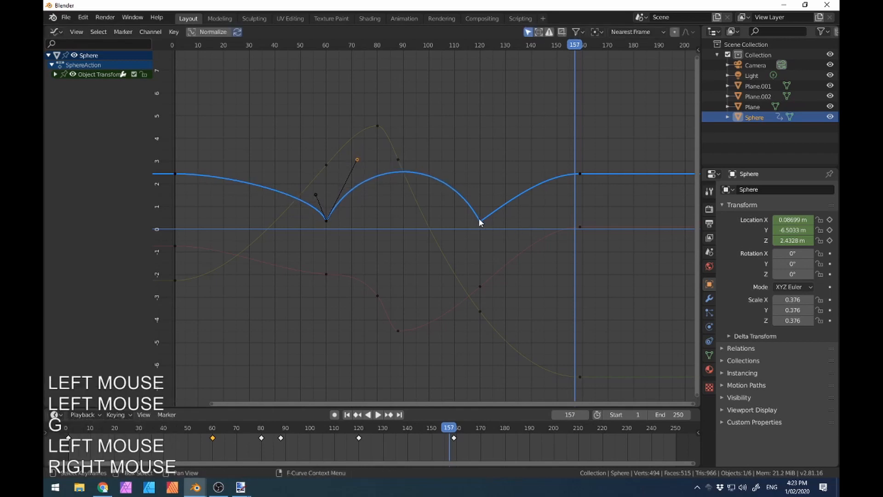
Step: Move the left handle of the Z curve's frame 120 keyframe to about frame 110 at a value of about 2.9, making the arc symmetrical
{"action": "left_click", "coordinate": [479, 222]}
{"action": "key", "text": "g"}
{"action": "key", "text": "g"}
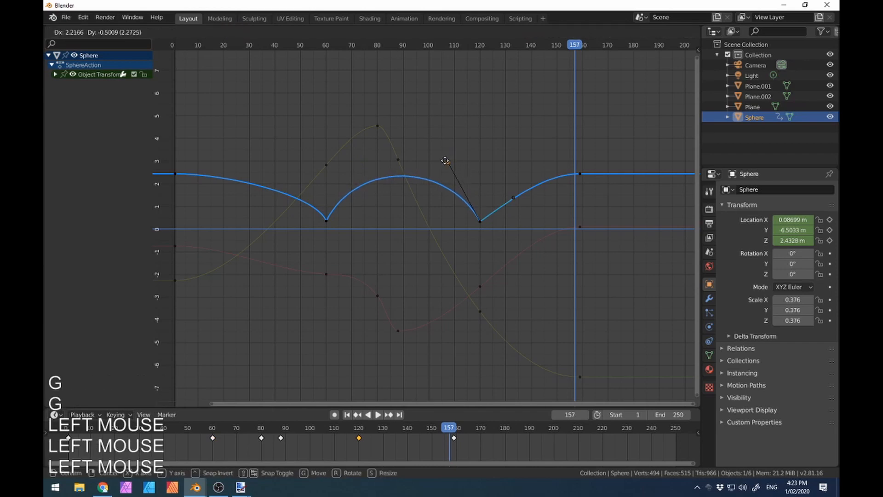
{"action": "left_click", "coordinate": [444, 163]}
{"action": "key", "text": "g"}
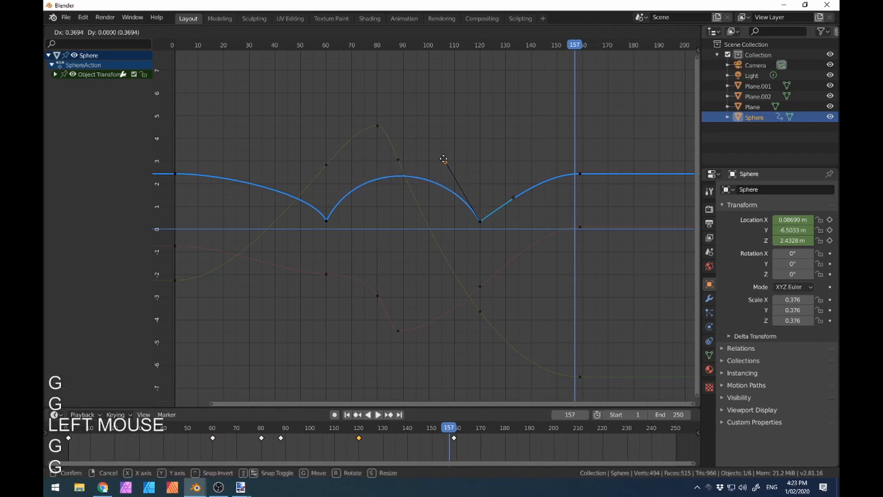
{"action": "left_click", "coordinate": [452, 162]}
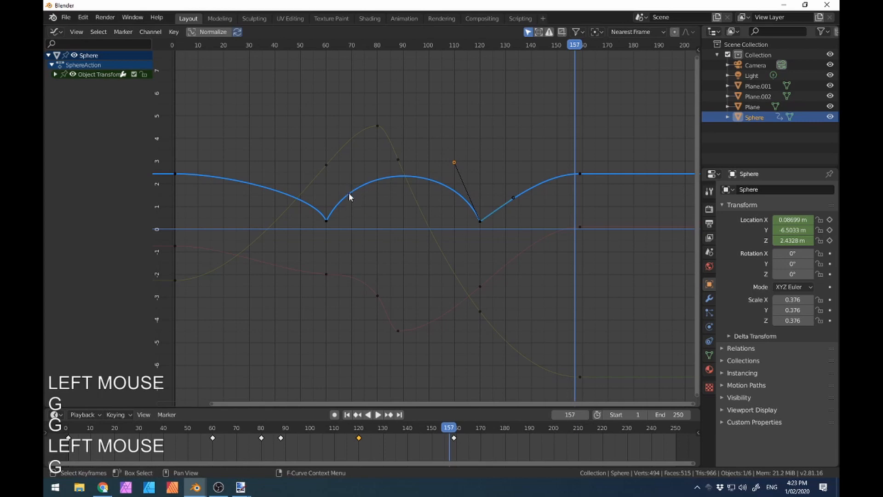
Step: Move the right handle of the Z curve's frame 120 keyframe inward to about frame 127, steepening the rise from the floor
{"action": "left_click", "coordinate": [513, 197]}
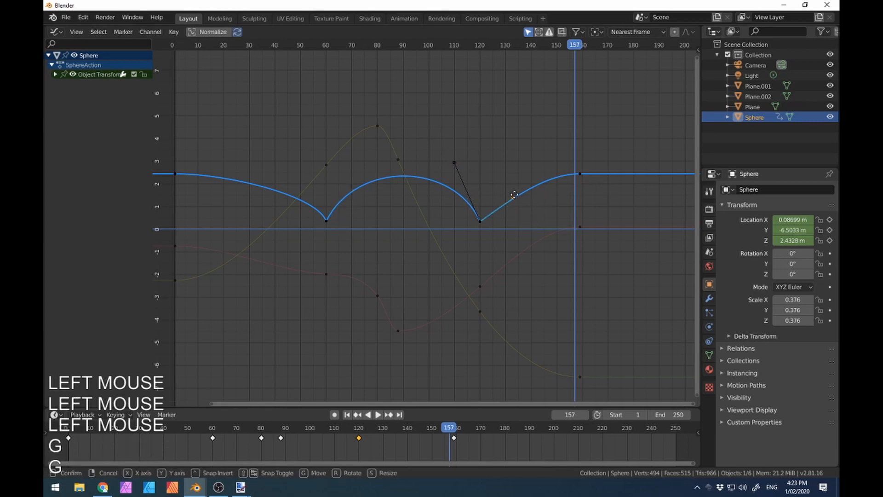
{"action": "key", "text": "g"}
{"action": "left_click", "coordinate": [501, 185]}
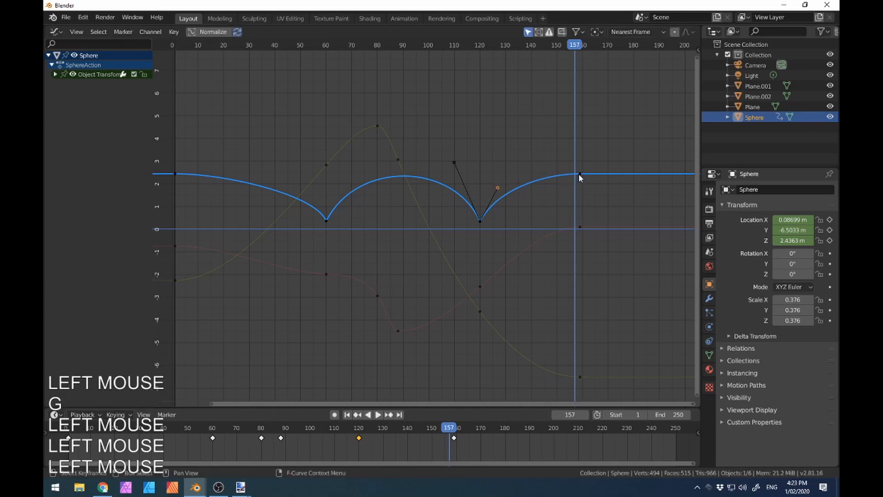
Step: Move the Z curve's last keyframe to about frame 160 and lower it to a height of about 2.1
{"action": "left_click", "coordinate": [579, 173]}
{"action": "key", "text": "g"}
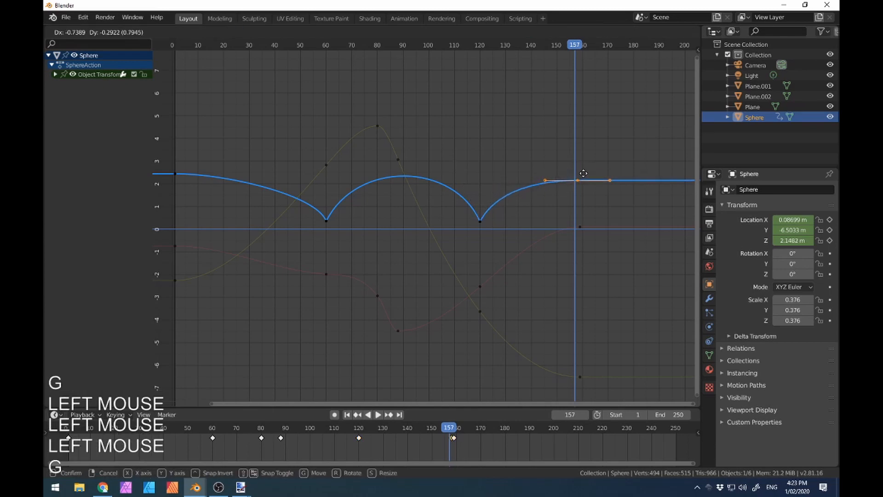
{"action": "left_click", "coordinate": [589, 175]}
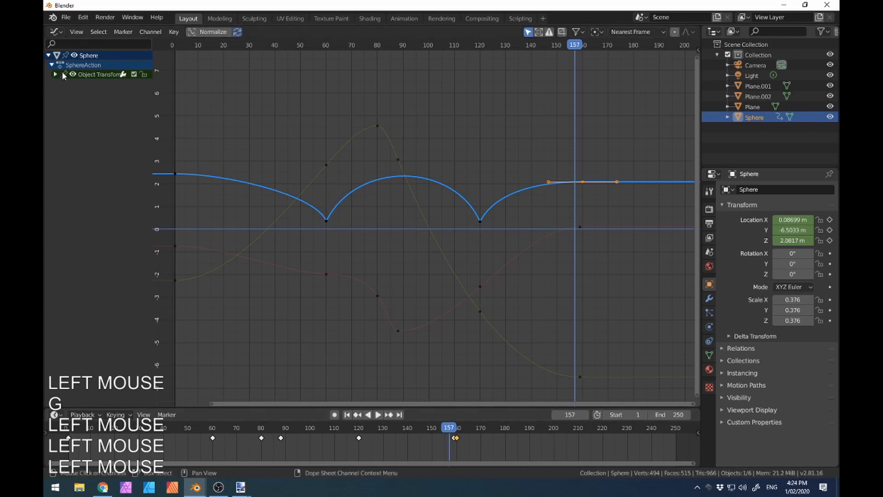
Step: Switch the Graph Editor area to the 3D Viewport and scrub the timeline to frame 86 to check the sphere's bounce
{"action": "left_click", "coordinate": [56, 31]}
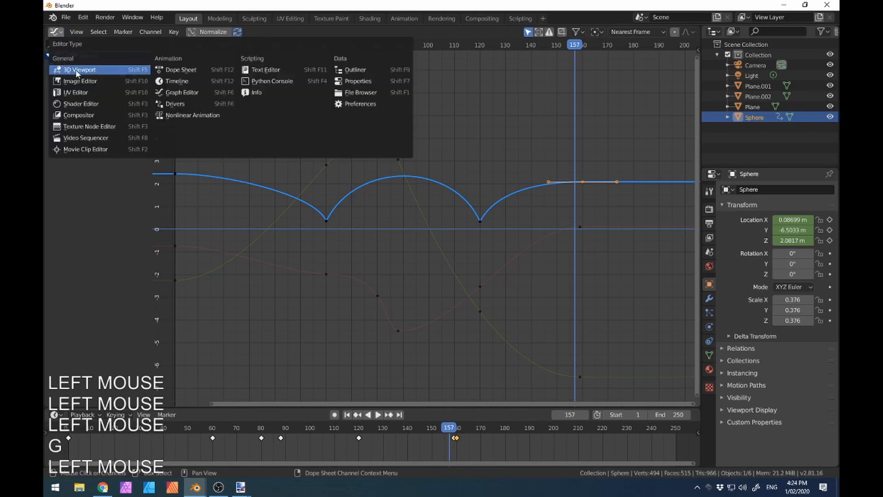
{"action": "left_click", "coordinate": [92, 70]}
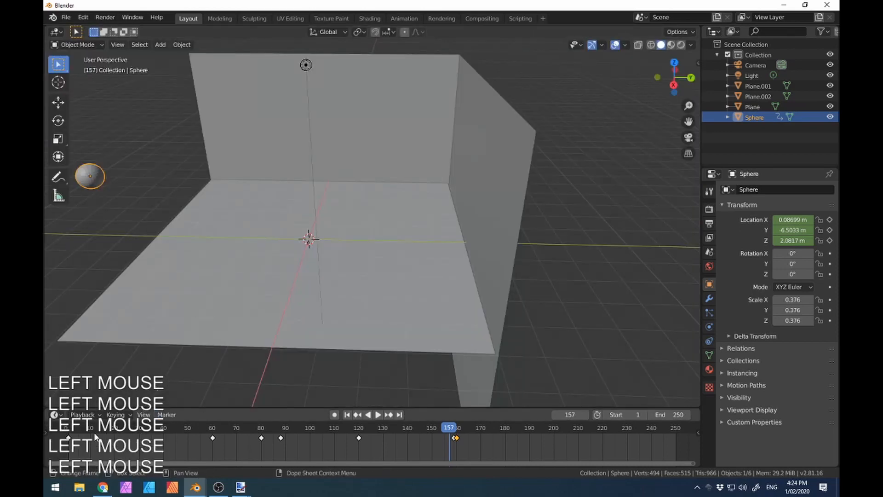
{"action": "left_click_drag", "start_coordinate": [89, 426], "coordinate": [276, 430]}
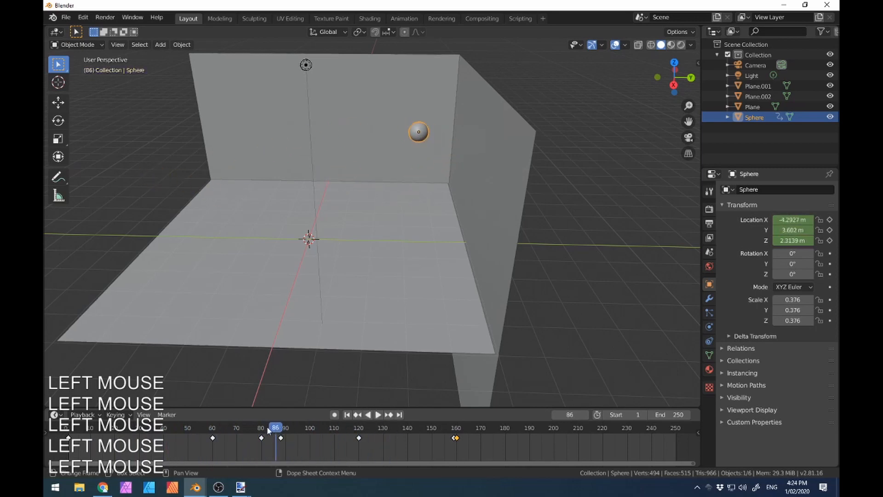
Step: Switch the 3D Viewport area back to the Graph Editor and delete the Y curve's keyframes at frames 60 and 88
{"action": "left_click", "coordinate": [54, 31]}
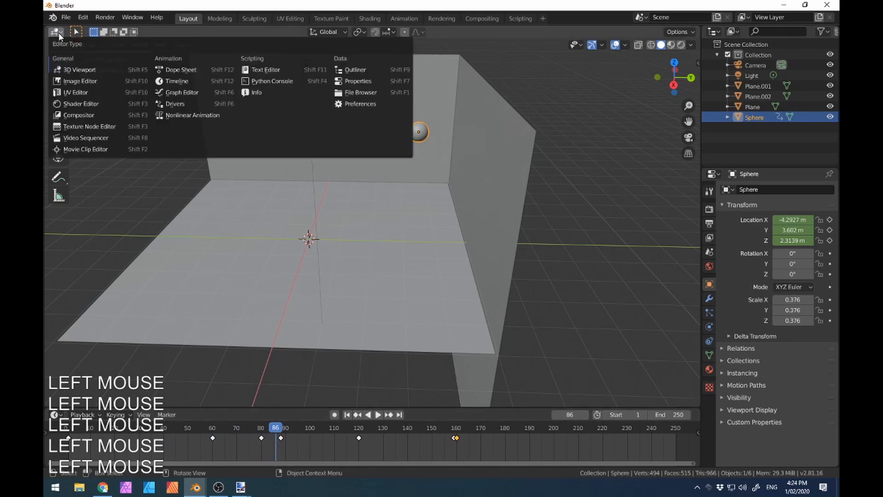
{"action": "left_click", "coordinate": [196, 93]}
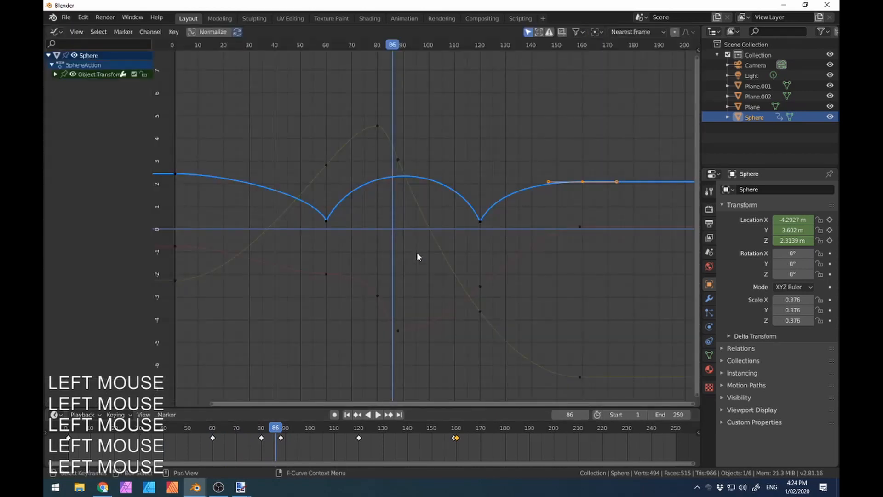
{"action": "left_click", "coordinate": [326, 165]}
{"action": "left_click", "coordinate": [374, 125]}
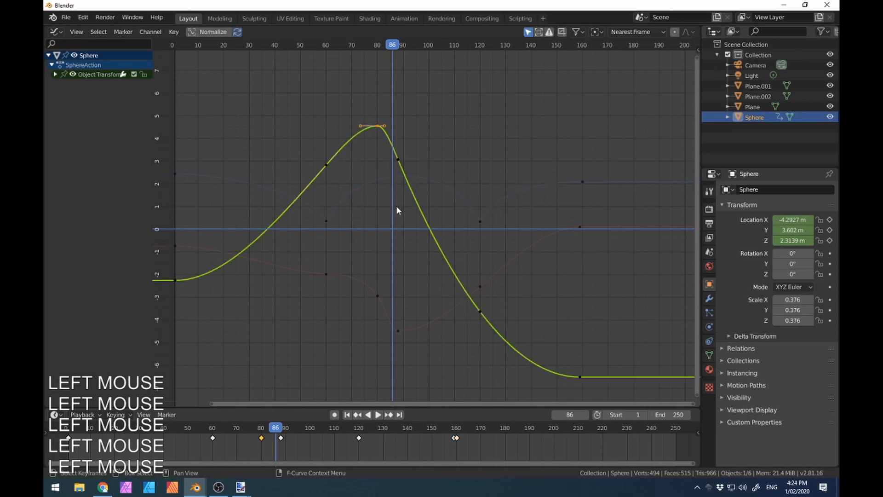
{"action": "left_click", "coordinate": [327, 165]}
{"action": "key", "text": "x"}
{"action": "left_click", "coordinate": [327, 163]}
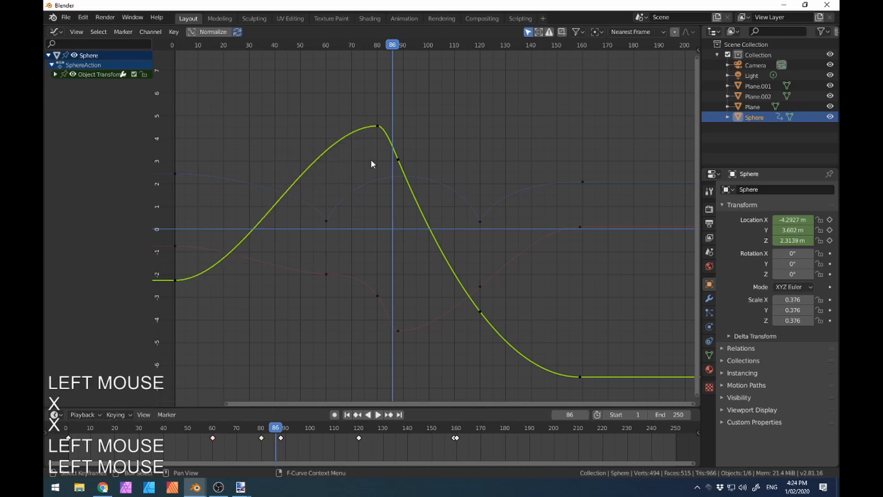
{"action": "key", "text": "x"}
{"action": "left_click", "coordinate": [407, 162]}
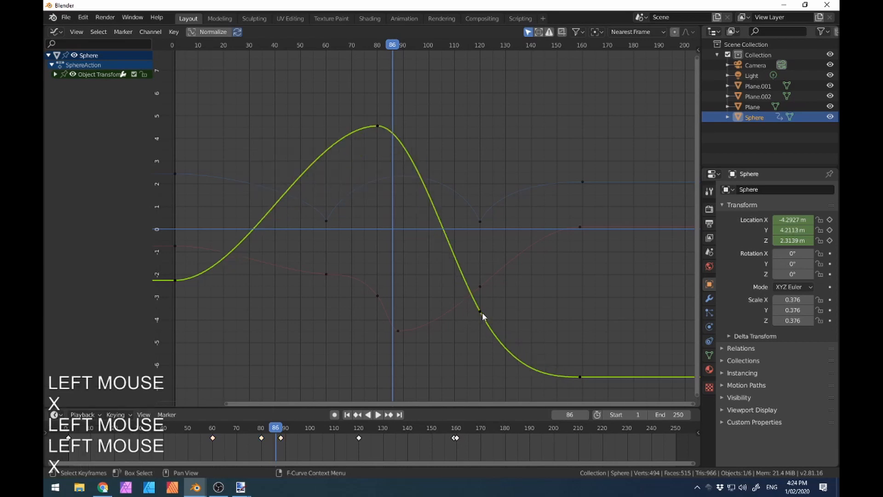
Step: Set the handle type of the Y curve's frame 80 peak keyframe to Vector for a sharp wall bounce
{"action": "left_click", "coordinate": [378, 126]}
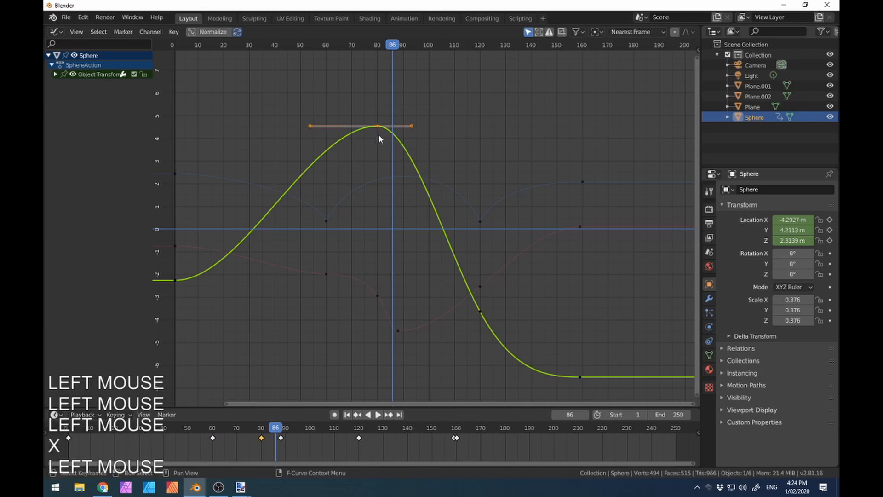
{"action": "key", "text": "v"}
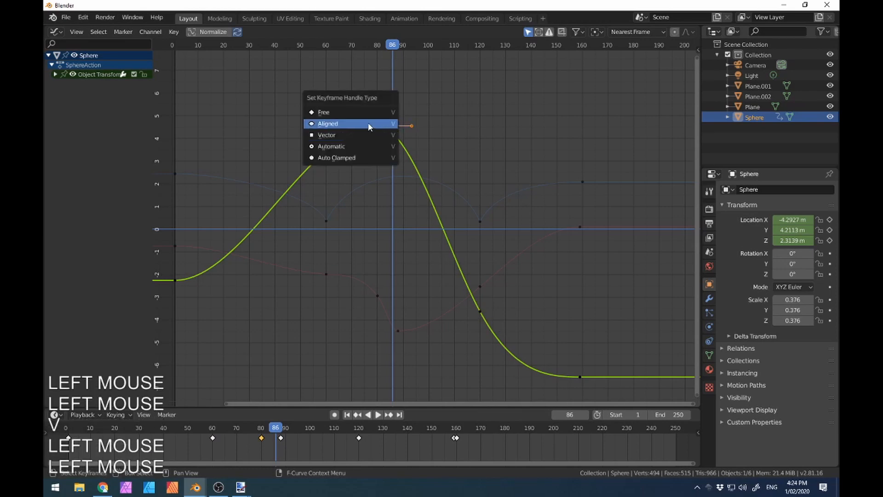
{"action": "left_click", "coordinate": [366, 134]}
Step: Move the Y curve's frame 80 handles inward, the left to about frame 63 and the right to about frame 90, both near value 1.5
{"action": "left_click", "coordinate": [305, 203]}
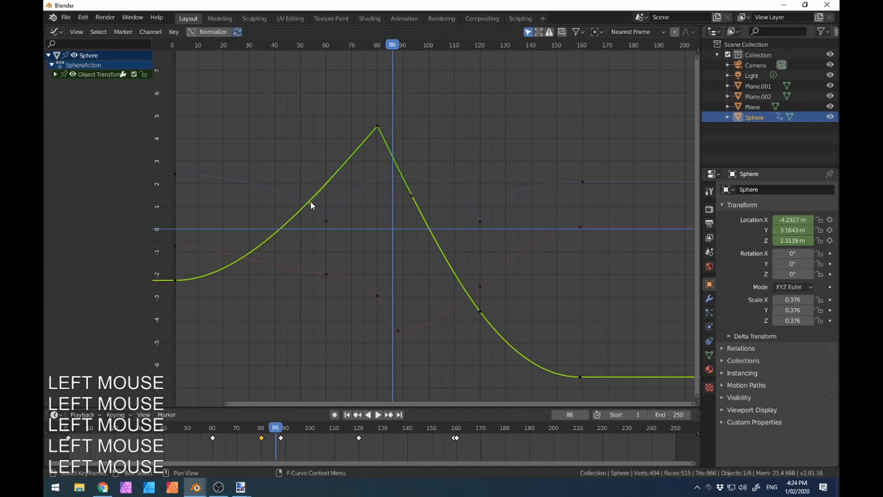
{"action": "key", "text": "g"}
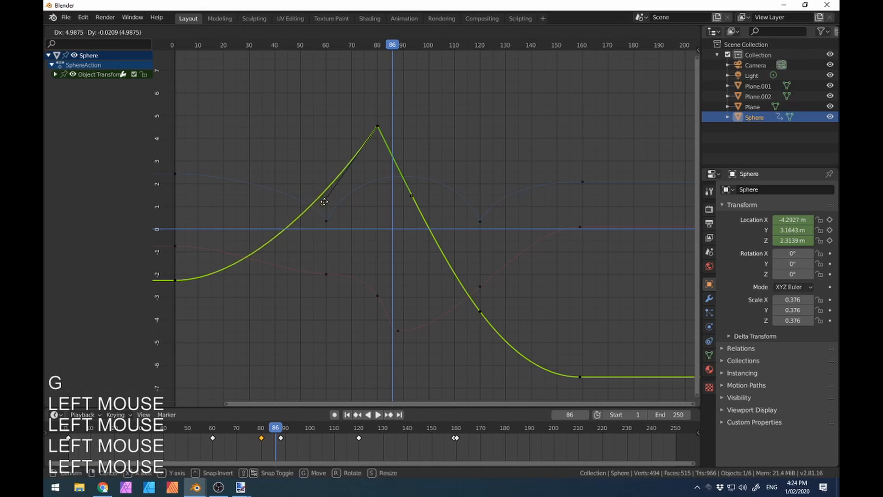
{"action": "left_click", "coordinate": [334, 193]}
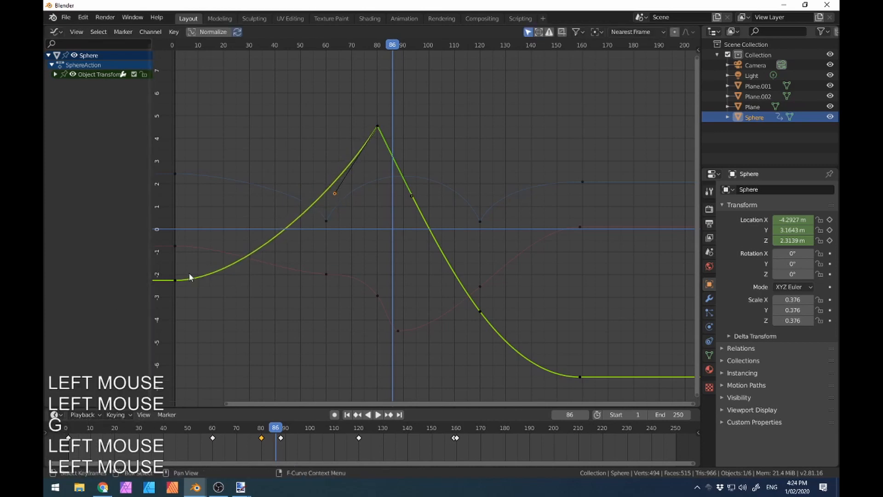
{"action": "left_click", "coordinate": [410, 194]}
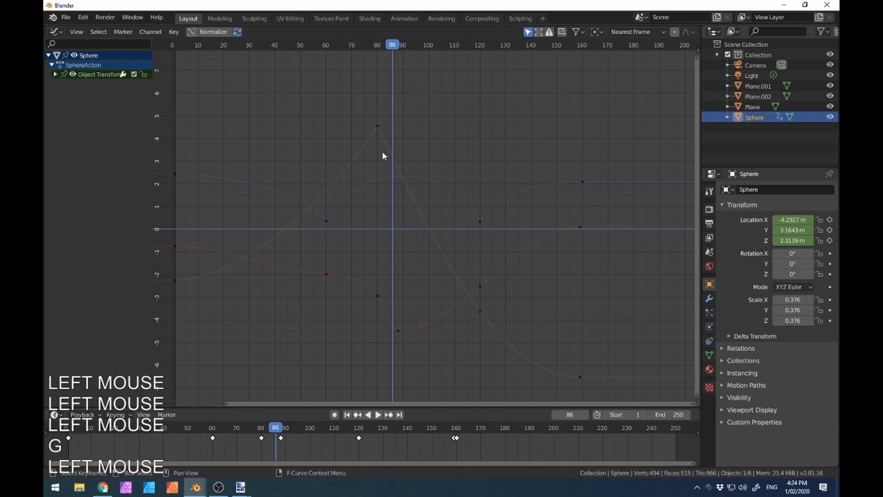
{"action": "left_click", "coordinate": [377, 126]}
{"action": "left_click_drag", "start_coordinate": [410, 197], "coordinate": [403, 194]}
Step: Delete the Y curve's keyframe at frame 120
{"action": "left_click", "coordinate": [480, 312]}
{"action": "key", "text": "x"}
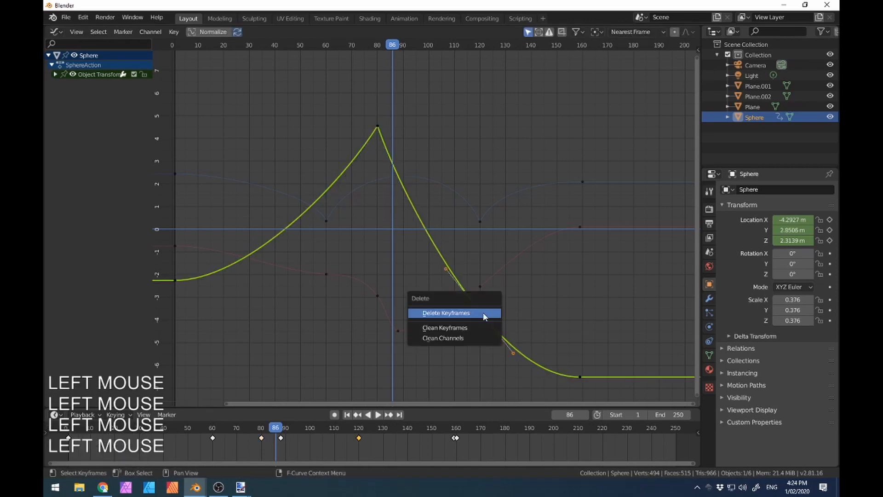
{"action": "left_click", "coordinate": [483, 314]}
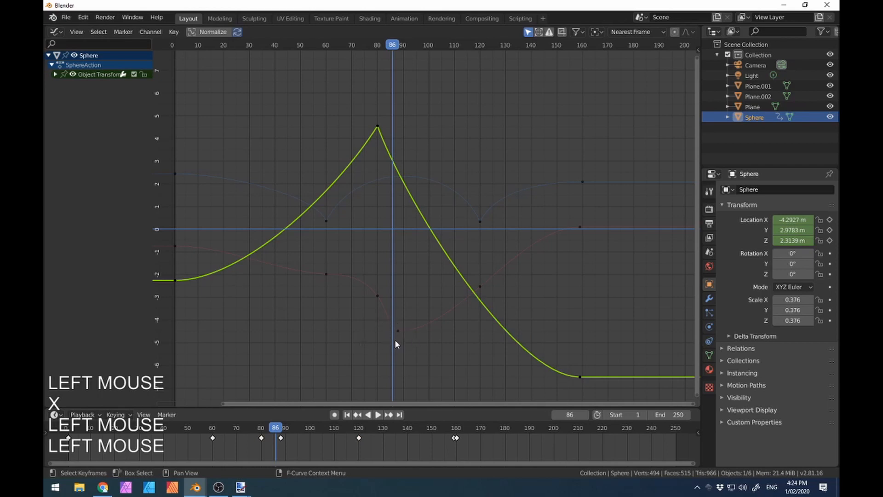
Step: Switch the Graph Editor area to the 3D Viewport and orbit to look down on the room from above
{"action": "left_click", "coordinate": [60, 34]}
{"action": "left_click", "coordinate": [69, 71]}
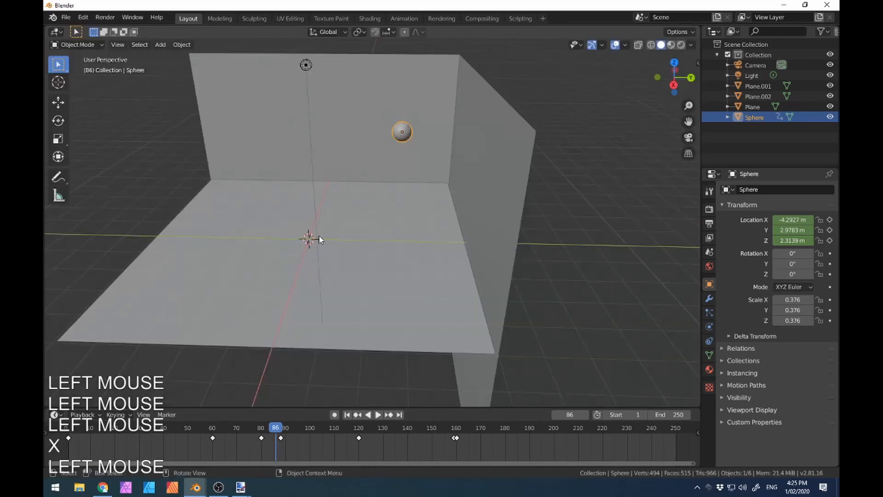
{"action": "scroll", "coordinate": [352, 176], "scroll_direction": "down", "scroll_amount": 2}
{"action": "middle_click_drag", "start_coordinate": [352, 175], "coordinate": [366, 296]}
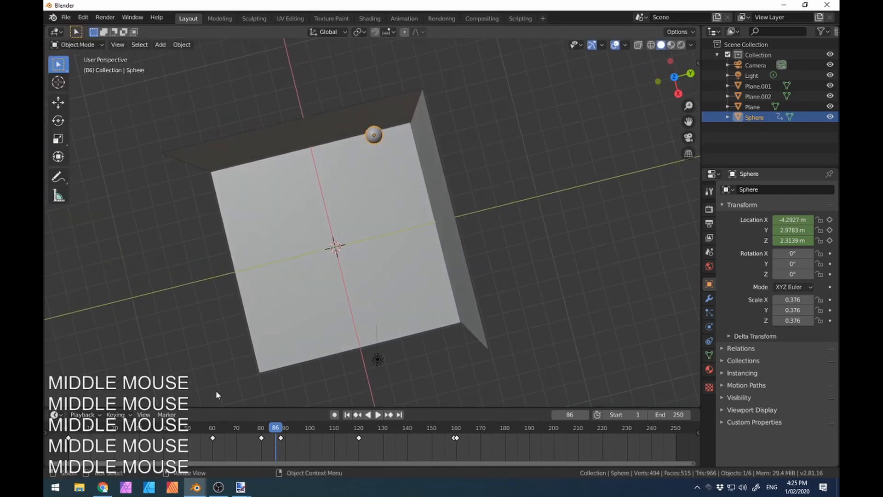
Step: Scrub the timeline from the early frames to frame 96 to check the sphere's path from above
{"action": "left_click", "coordinate": [99, 427]}
{"action": "left_click_drag", "start_coordinate": [97, 428], "coordinate": [138, 404]}
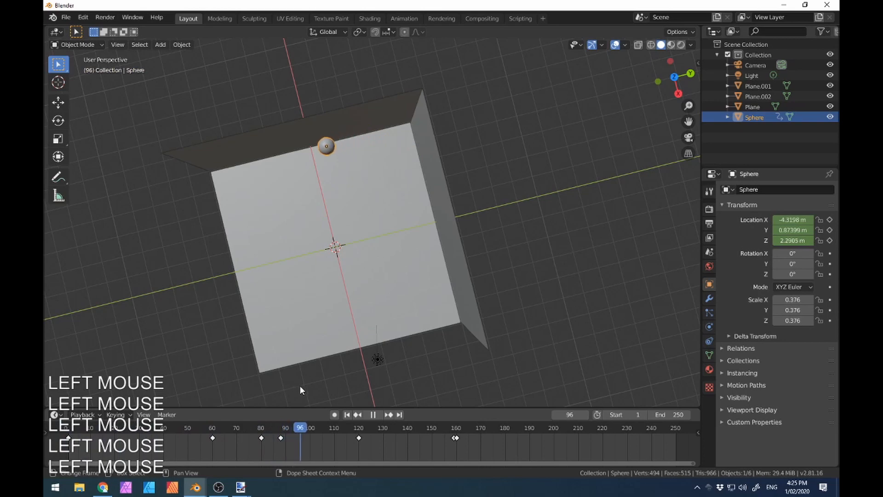
{"action": "key", "text": "space"}
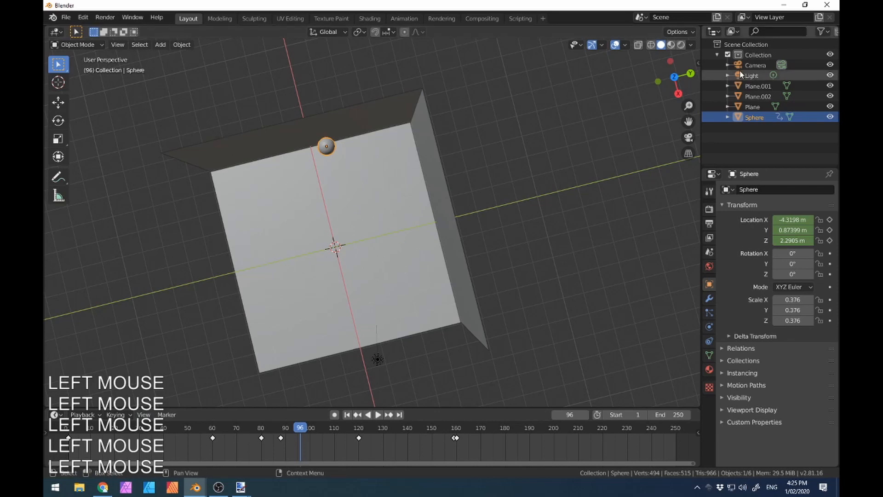
Step: Change the Properties area to a Graph Editor and enlarge it to full height beside the 3D Viewport
{"action": "left_click_drag", "start_coordinate": [699, 167], "coordinate": [579, 168]}
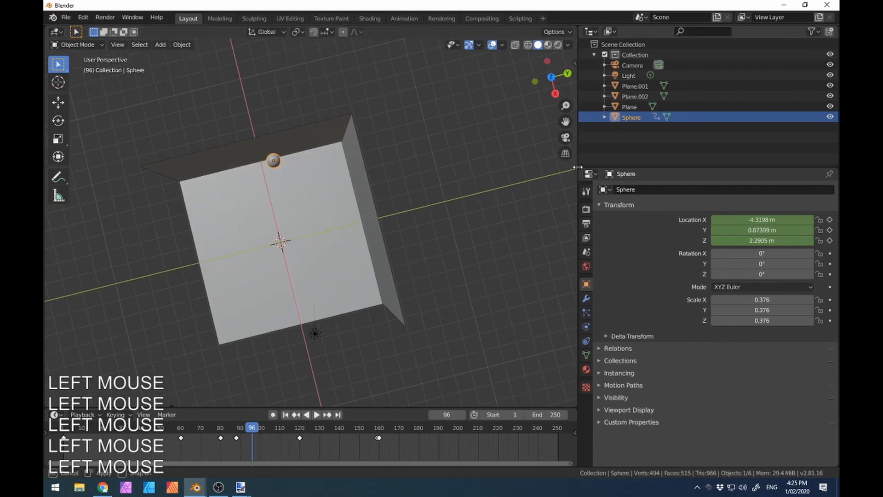
{"action": "left_click", "coordinate": [591, 174]}
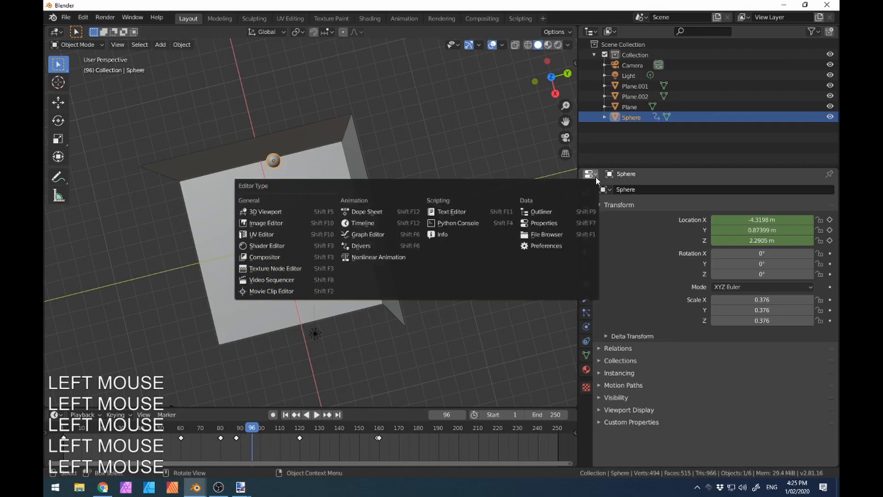
{"action": "left_click", "coordinate": [365, 234]}
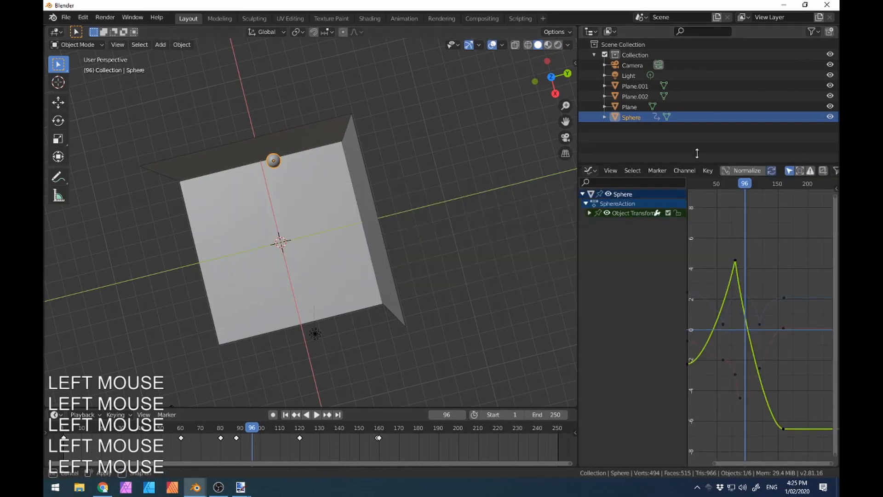
{"action": "left_click_drag", "start_coordinate": [695, 167], "coordinate": [697, 33]}
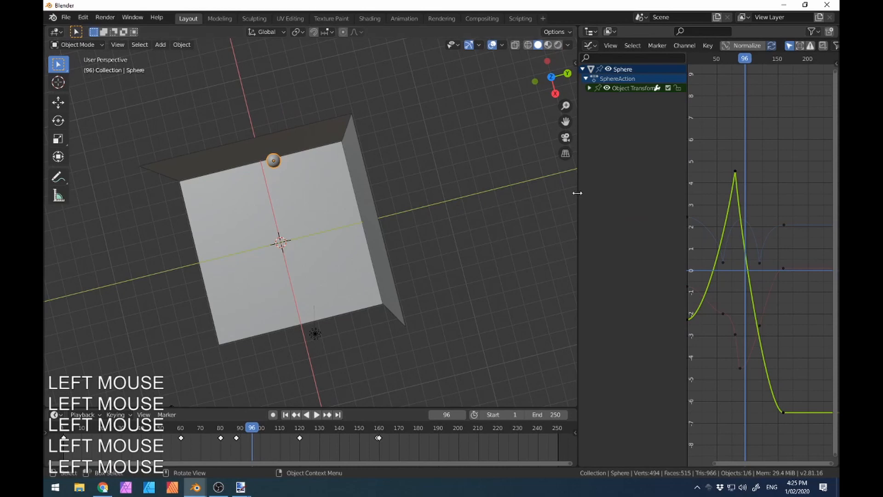
{"action": "left_click_drag", "start_coordinate": [576, 198], "coordinate": [407, 199]}
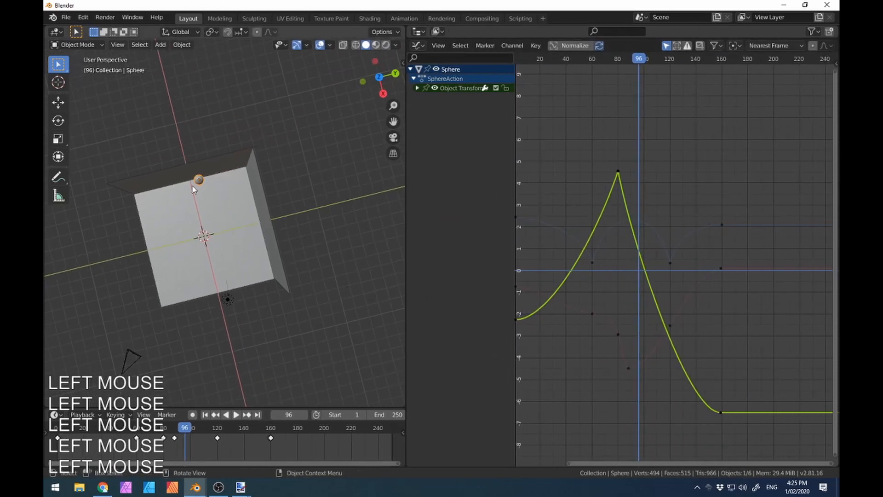
Step: Scrub the timeline to frame 62 and delete the X curve's keyframe at frame 60
{"action": "left_click", "coordinate": [635, 368]}
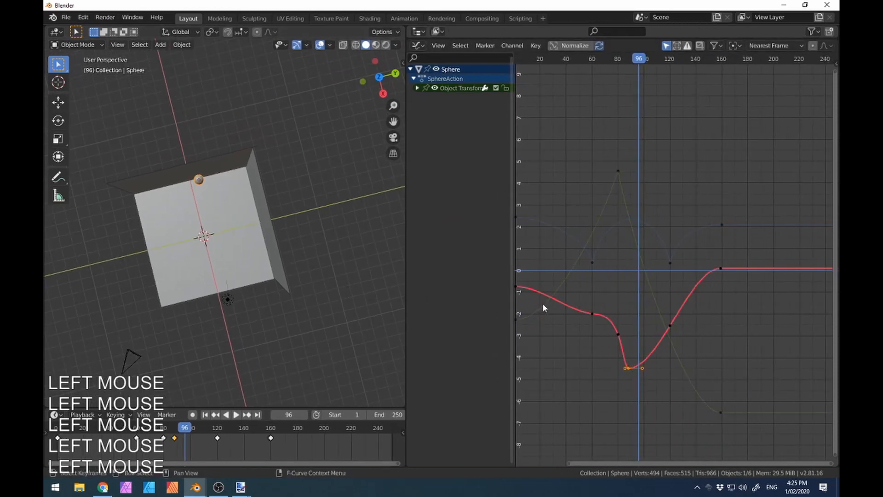
{"action": "left_click", "coordinate": [123, 430]}
{"action": "left_click_drag", "start_coordinate": [124, 430], "coordinate": [139, 416]}
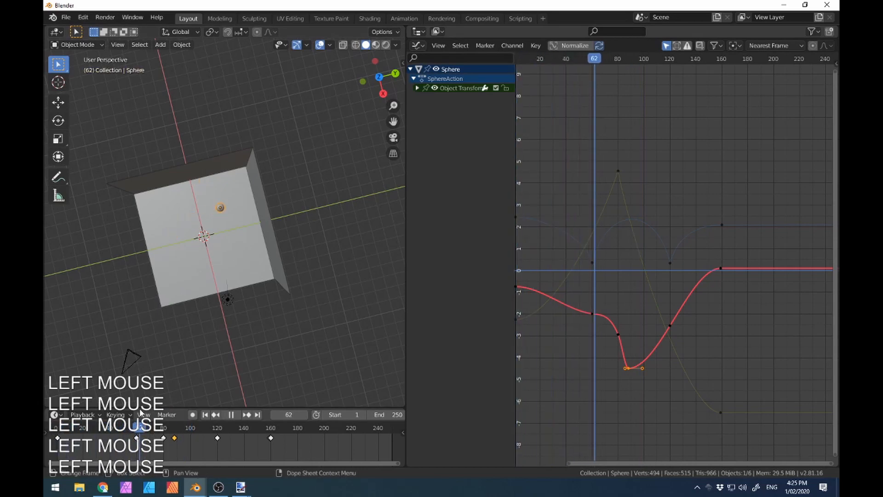
{"action": "left_click", "coordinate": [594, 314]}
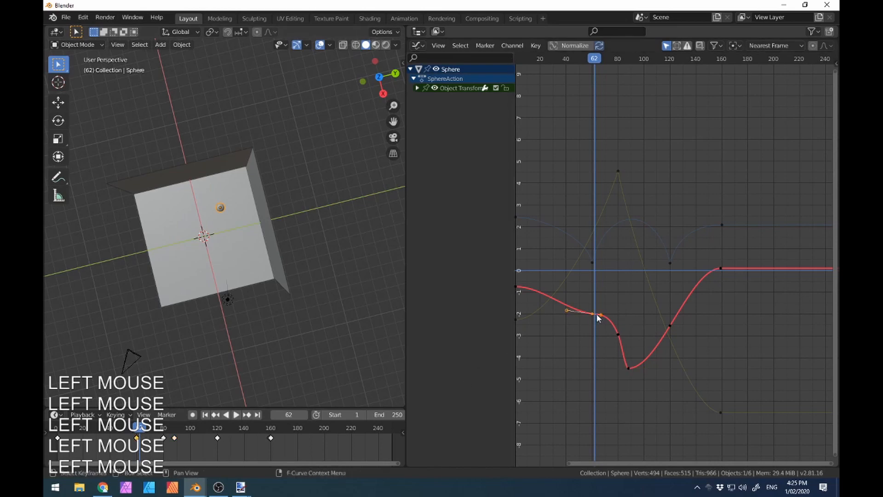
{"action": "key", "text": "x"}
{"action": "left_click", "coordinate": [593, 312]}
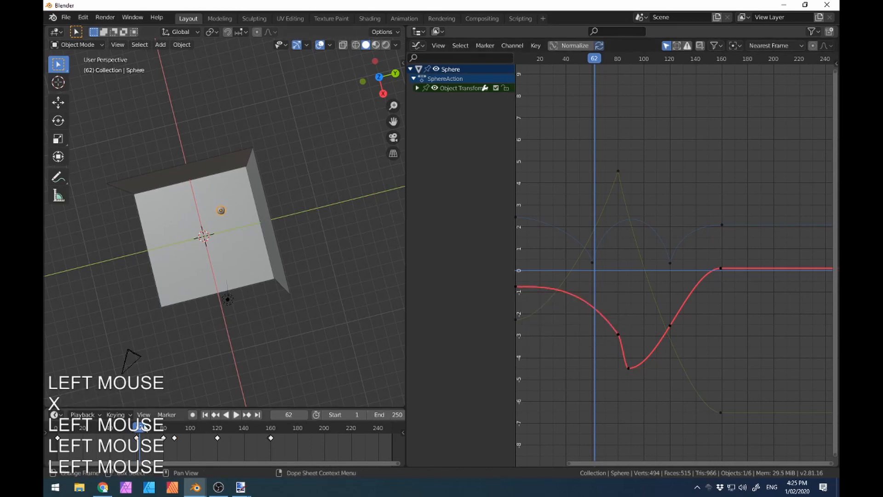
Step: Scrub the timeline to frame 81 and delete the X curve's keyframe at frame 80
{"action": "left_click_drag", "start_coordinate": [139, 425], "coordinate": [166, 427]}
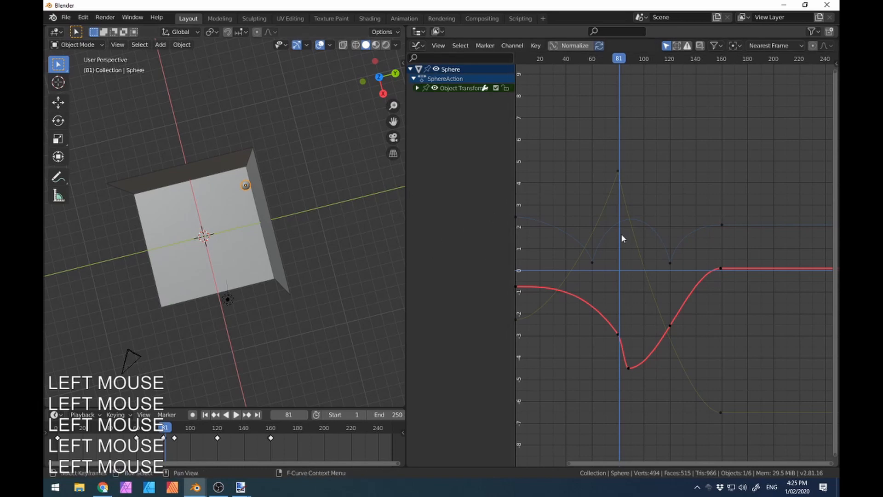
{"action": "left_click", "coordinate": [617, 332]}
{"action": "key", "text": "x"}
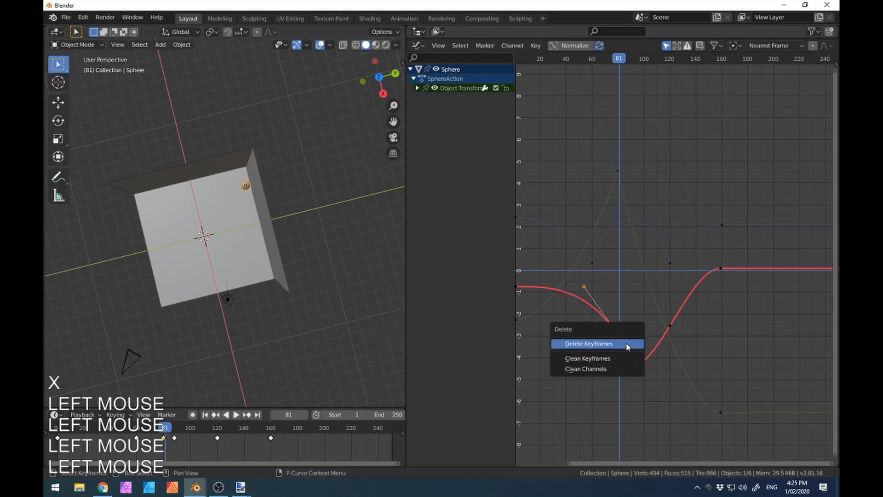
{"action": "left_click", "coordinate": [621, 343]}
Step: Scrub the timeline to frame 120 and delete the X curve's keyframe there
{"action": "left_click", "coordinate": [629, 367]}
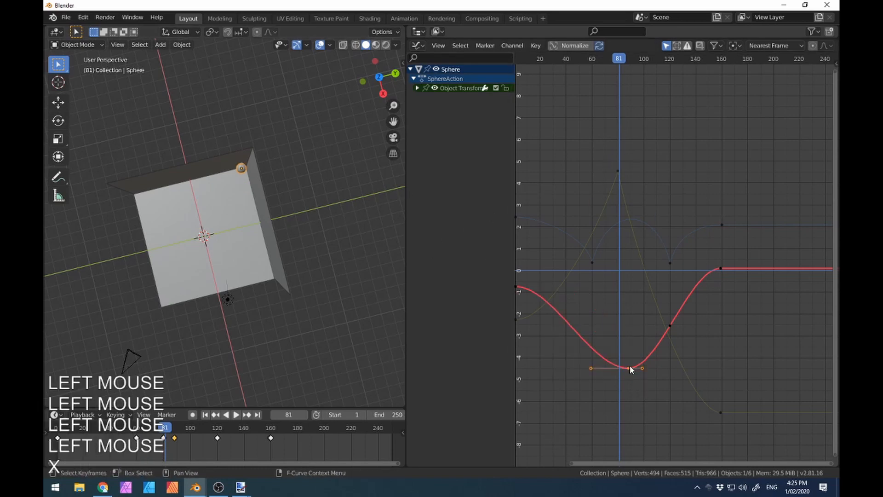
{"action": "left_click_drag", "start_coordinate": [173, 428], "coordinate": [218, 425]}
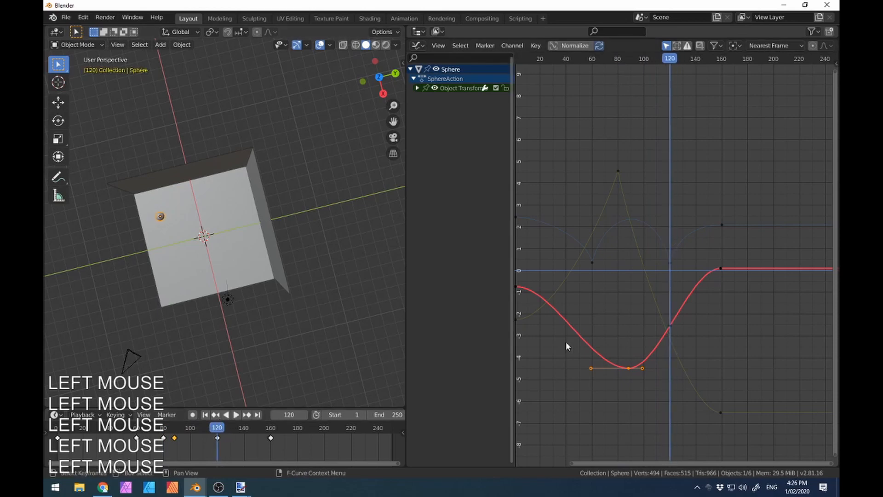
{"action": "key", "text": "x"}
{"action": "left_click", "coordinate": [662, 325]}
{"action": "left_click", "coordinate": [627, 253]}
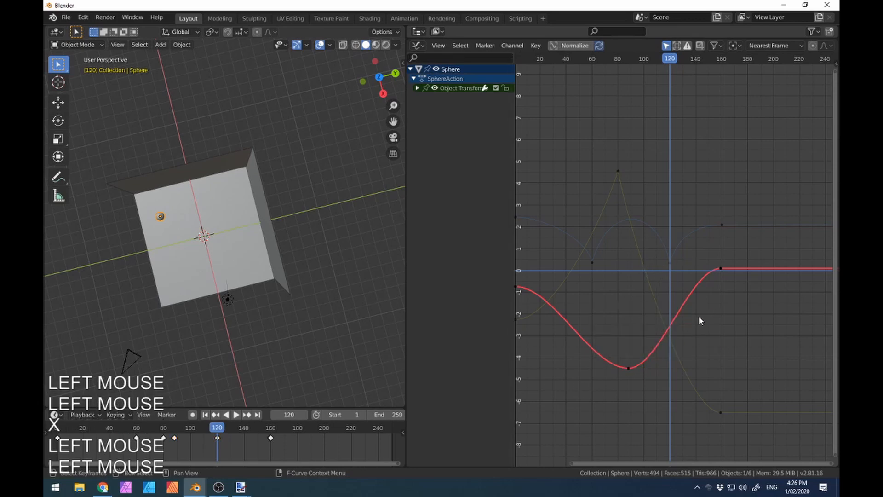
Step: Set the handle type of the X curve's lowest keyframe, near frame 88, to Vector for a sharp wall bounce
{"action": "left_click", "coordinate": [628, 368]}
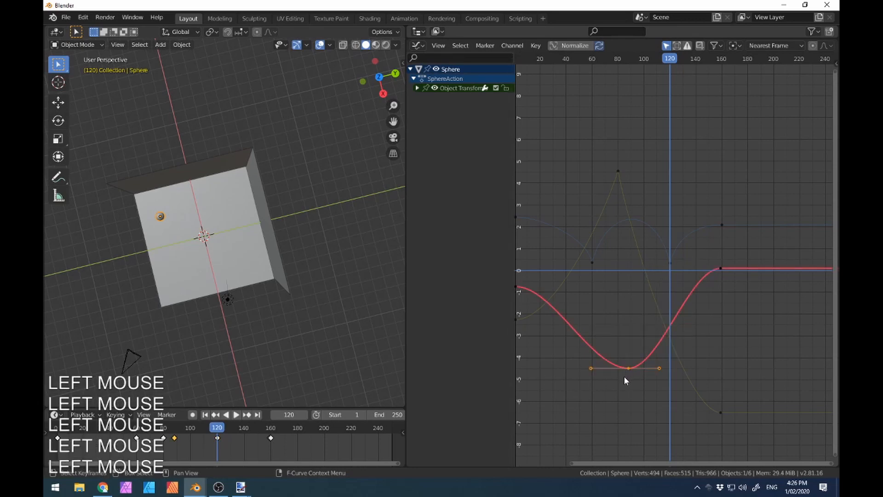
{"action": "key", "text": "v"}
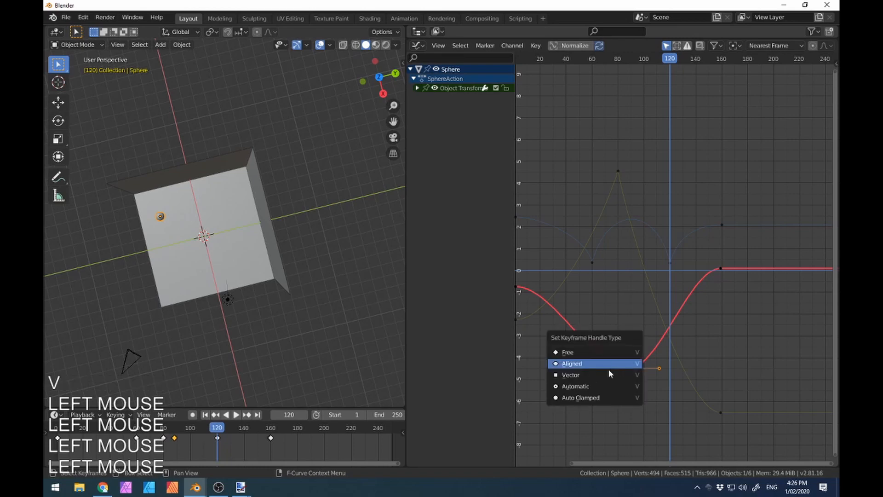
{"action": "left_click", "coordinate": [608, 369]}
{"action": "left_click", "coordinate": [585, 328]}
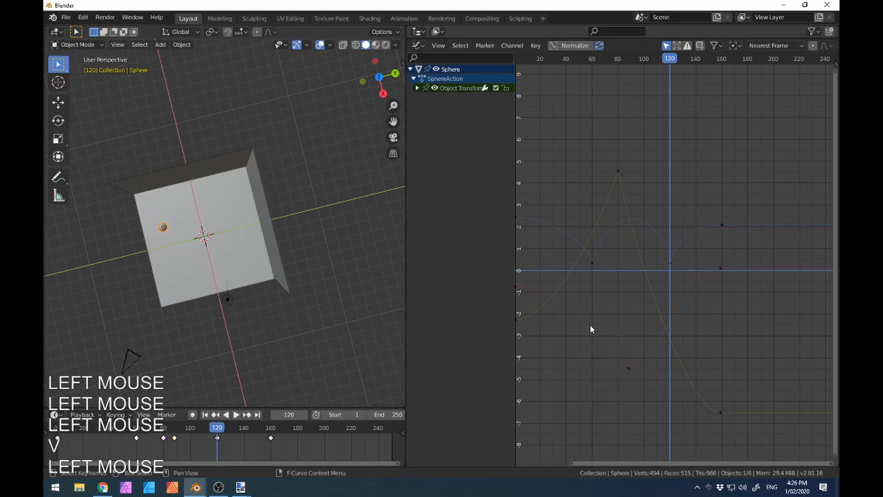
{"action": "left_click", "coordinate": [627, 370]}
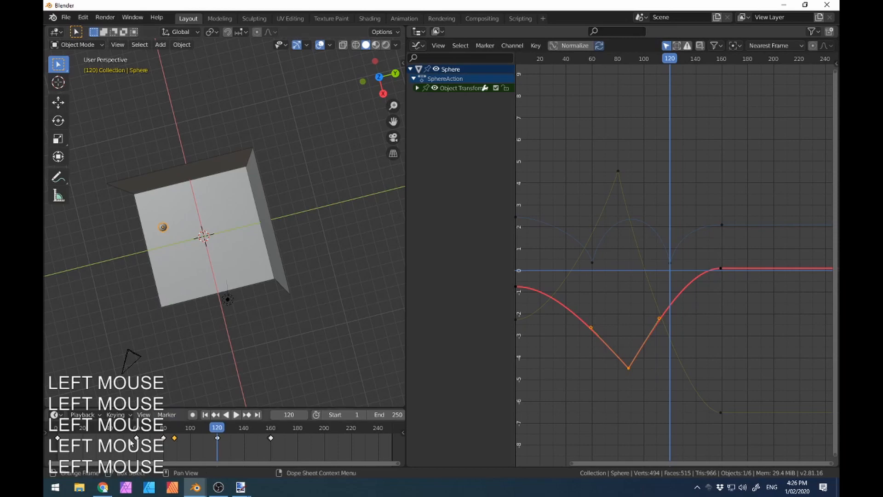
Step: Scrub the timeline to frame 85, shrink the Graph Editor beneath the Outliner, and widen the 3D viewport
{"action": "left_click_drag", "start_coordinate": [115, 431], "coordinate": [167, 401]}
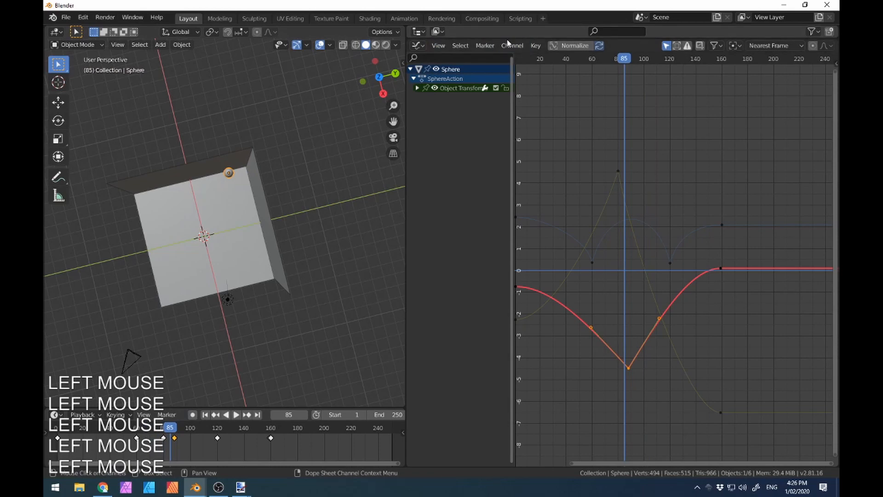
{"action": "left_click_drag", "start_coordinate": [506, 38], "coordinate": [460, 258]}
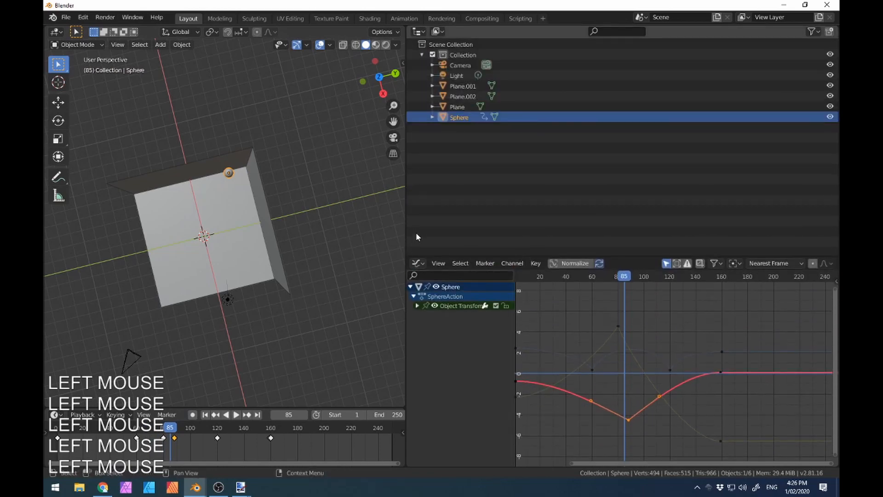
{"action": "left_click", "coordinate": [404, 237]}
{"action": "left_click_drag", "start_coordinate": [405, 235], "coordinate": [704, 244]}
Step: Replace the Graph Editor with the Properties editor and enlarge its area upward
{"action": "left_click", "coordinate": [723, 265]}
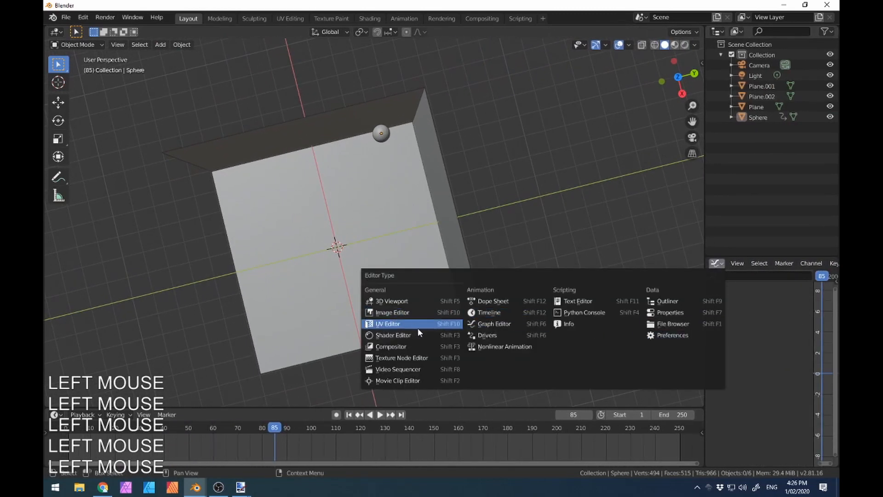
{"action": "left_click", "coordinate": [681, 313]}
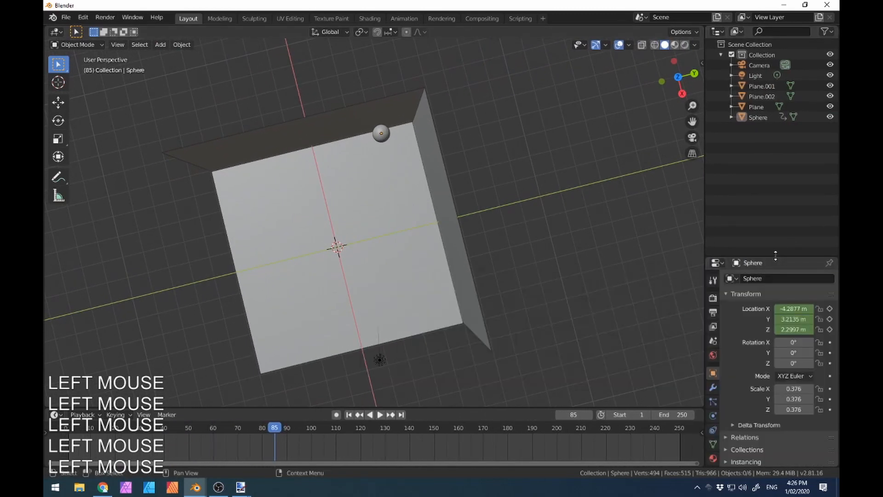
{"action": "left_click_drag", "start_coordinate": [778, 256], "coordinate": [758, 139]}
Step: View the scene through the camera and play the animation to check how the sphere is framed
{"action": "middle_click_drag", "start_coordinate": [345, 302], "coordinate": [363, 196]}
{"action": "key", "text": "KP_0"}
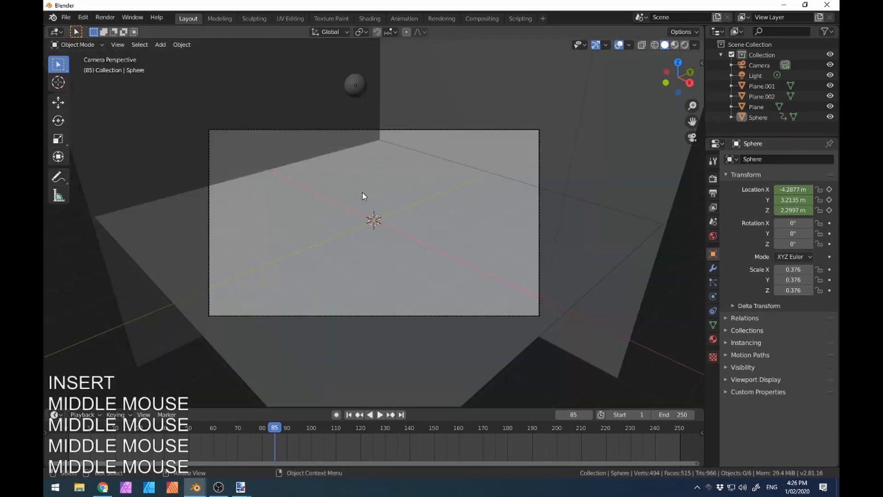
{"action": "left_click_drag", "start_coordinate": [275, 427], "coordinate": [302, 421]}
{"action": "key", "text": "space"}
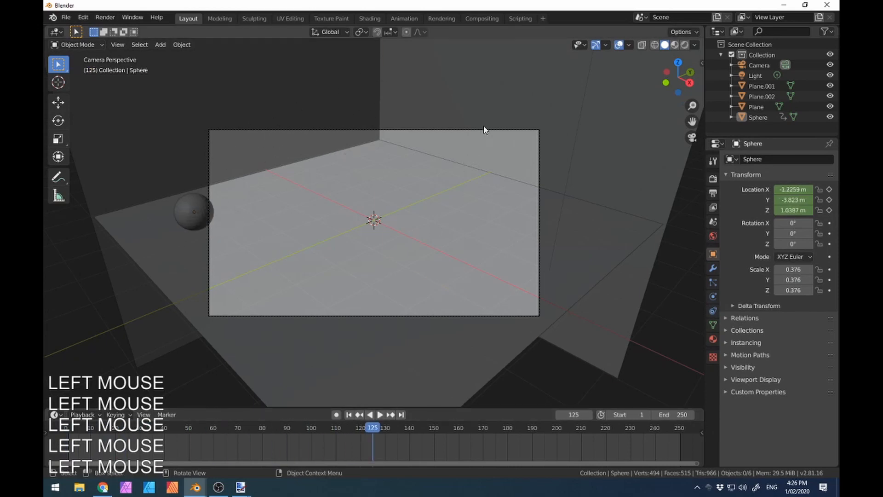
{"action": "left_click", "coordinate": [483, 132]}
Step: Scrub to frame 84 and move the camera to about X 6.56 m, Y -5.98 m, Z 7.43 m
{"action": "left_click_drag", "start_coordinate": [358, 421], "coordinate": [271, 406]}
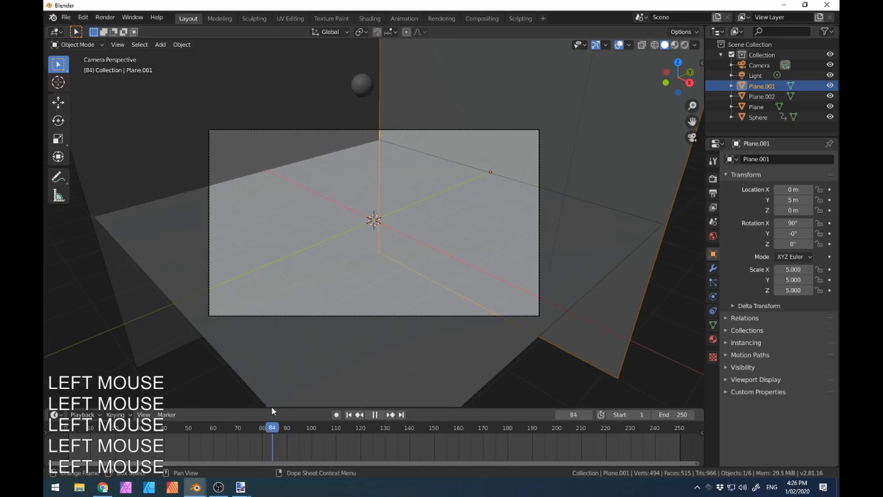
{"action": "left_click", "coordinate": [478, 131]}
{"action": "key", "text": "g"}
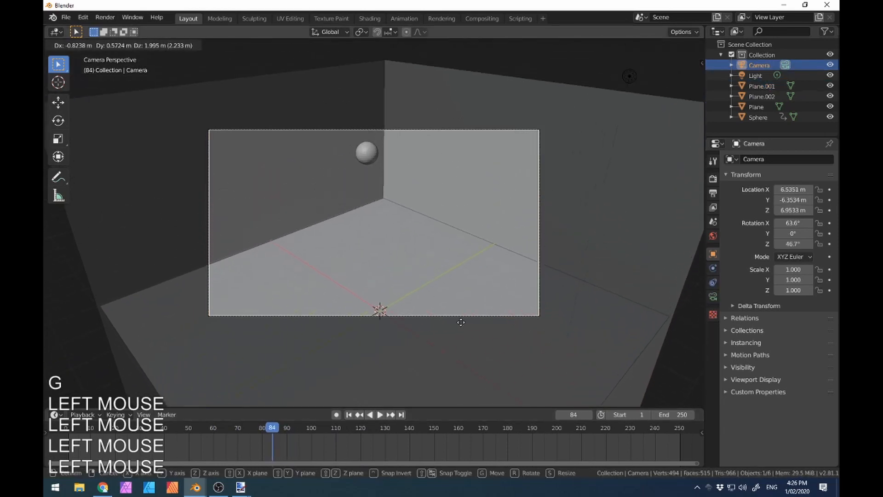
{"action": "left_click", "coordinate": [481, 282]}
Step: Scrub to frame 120 and set the animation's end frame to 120
{"action": "left_click_drag", "start_coordinate": [272, 416], "coordinate": [360, 432]}
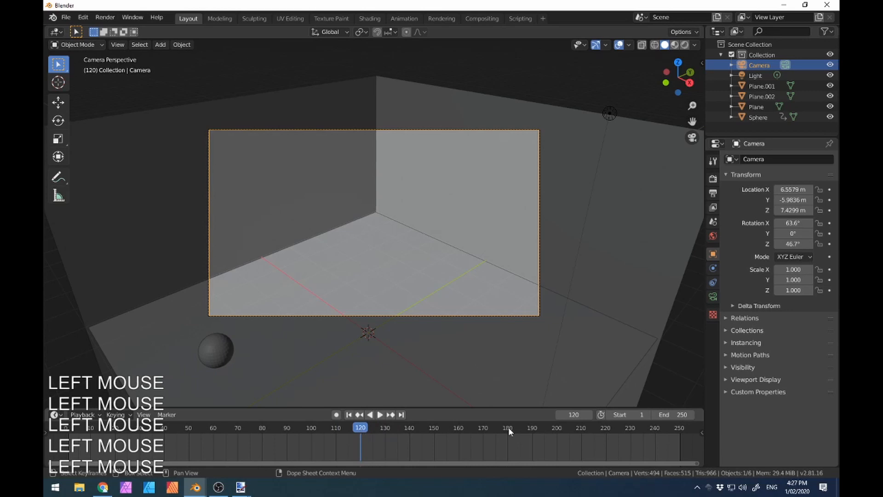
{"action": "left_click", "coordinate": [676, 417]}
{"action": "type", "text": "10"}
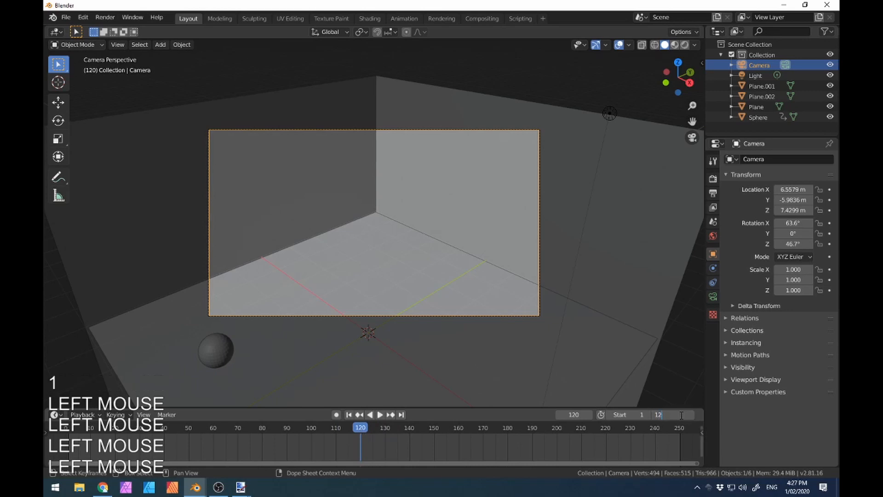
{"action": "key", "text": "Return"}
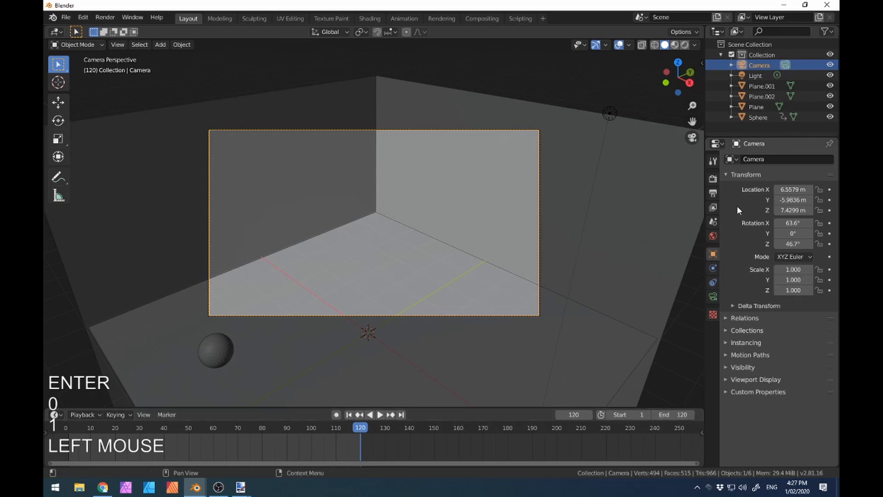
Step: Reduce the render output's resolution percentage to 15%
{"action": "left_click", "coordinate": [714, 208]}
{"action": "left_click", "coordinate": [714, 178]}
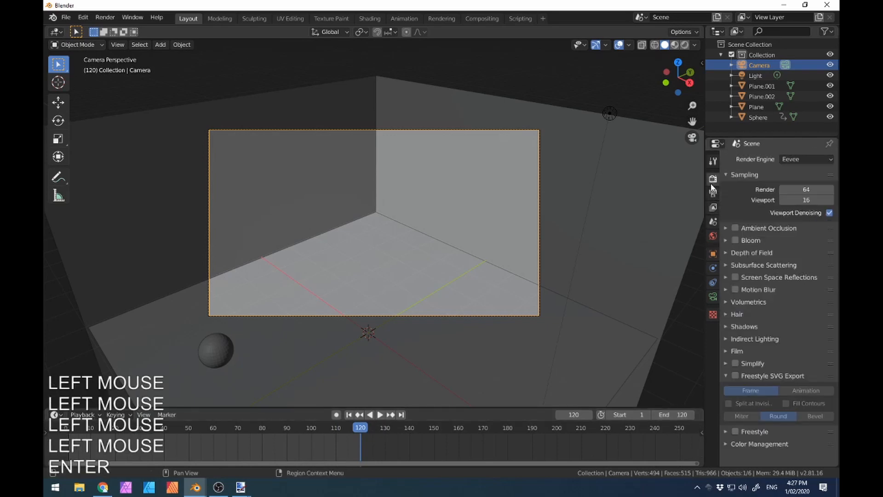
{"action": "left_click", "coordinate": [714, 193]}
{"action": "left_click", "coordinate": [812, 193]}
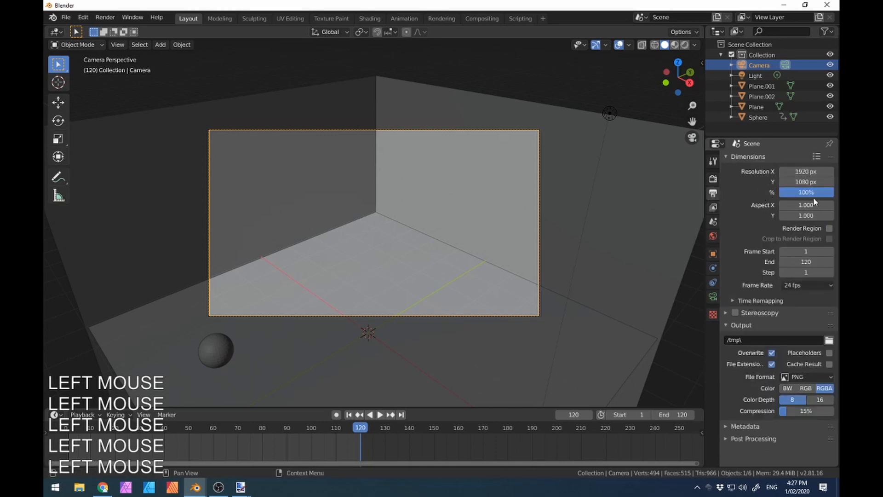
{"action": "left_click_drag", "start_coordinate": [833, 194], "coordinate": [819, 193]}
{"action": "key", "text": "Return"}
Step: Set the output file format to AVI Raw with BW color
{"action": "left_click", "coordinate": [815, 379]}
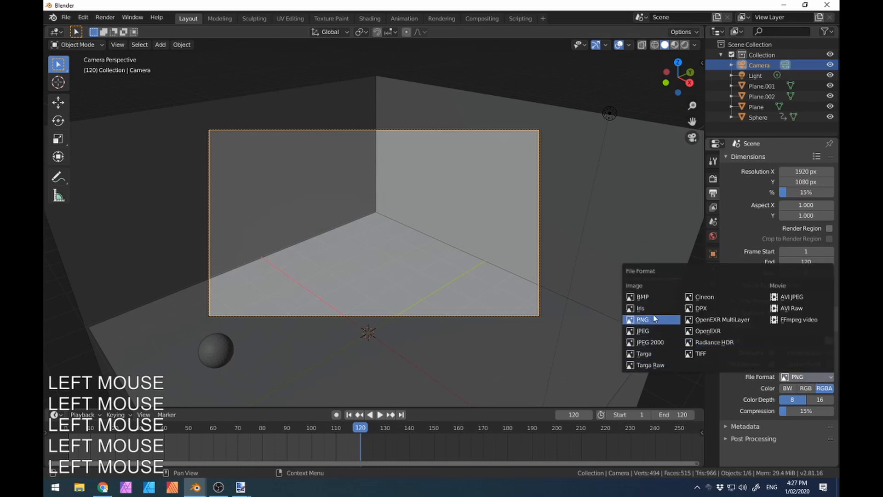
{"action": "left_click", "coordinate": [789, 307]}
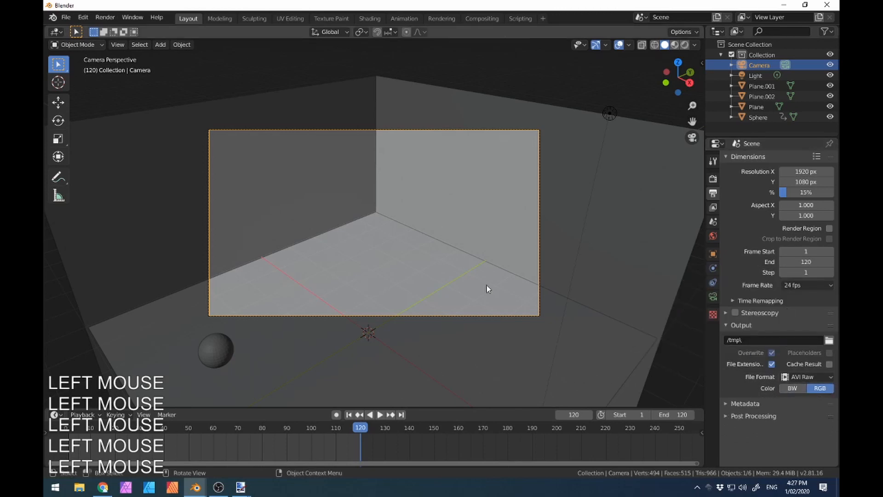
{"action": "left_click", "coordinate": [791, 389]}
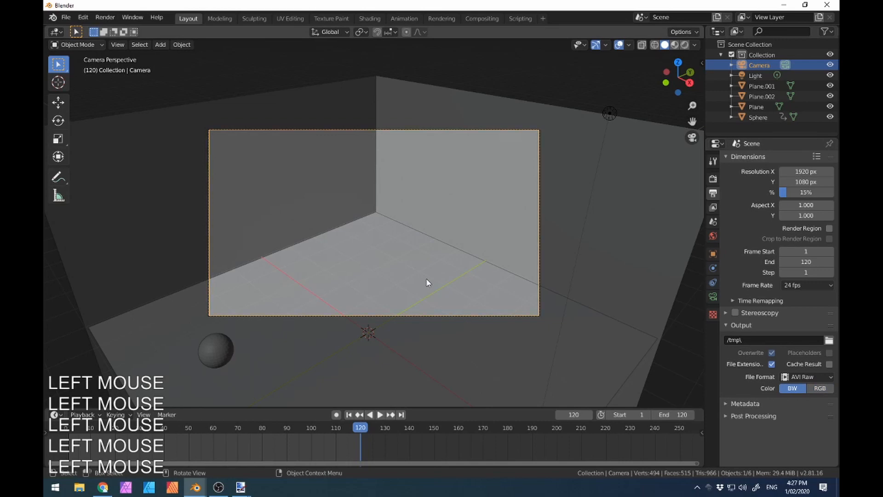
Step: Render the animation, check the result in the render window, and close that window
{"action": "mouse_move", "coordinate": [518, 270]}
{"action": "middle_mouse_down"}
{"action": "mouse_move", "coordinate": [492, 254]}
{"action": "mouse_move", "coordinate": [512, 256]}
{"action": "middle_mouse_up"}
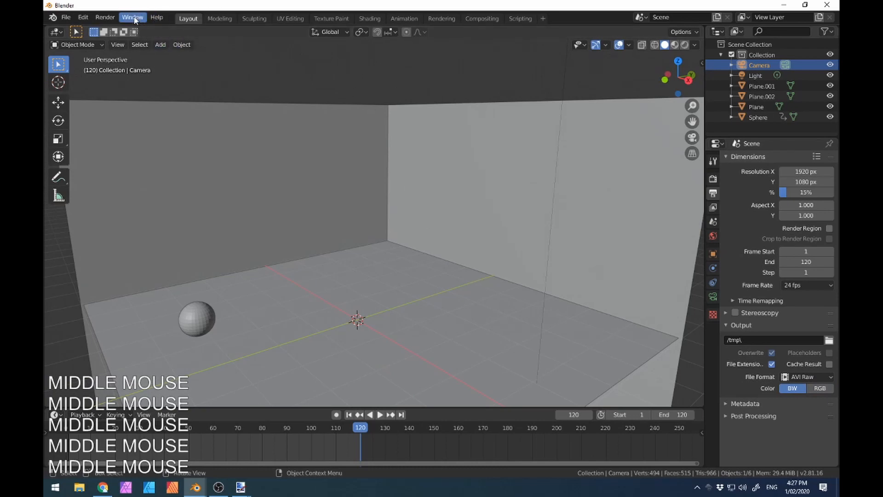
{"action": "left_click", "coordinate": [105, 17]}
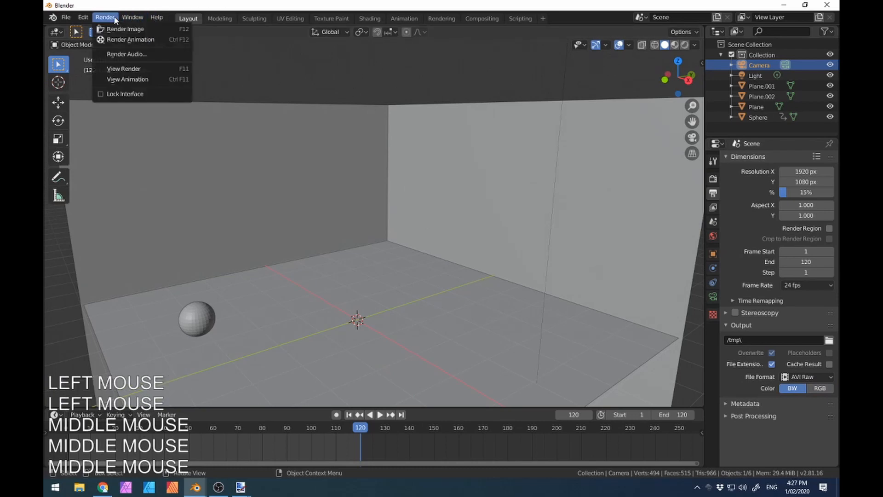
{"action": "left_click", "coordinate": [122, 40]}
{"action": "left_click", "coordinate": [175, 57]}
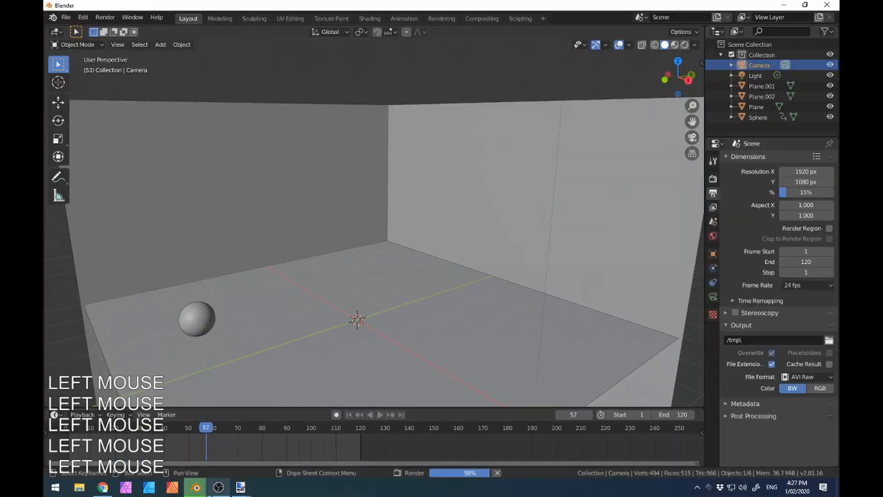
{"action": "mouse_move", "coordinate": [196, 486]}
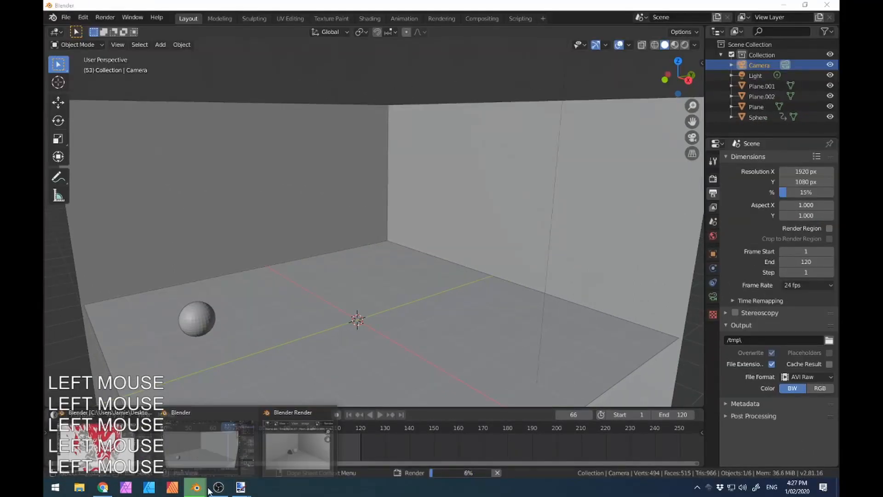
{"action": "left_click", "coordinate": [282, 445]}
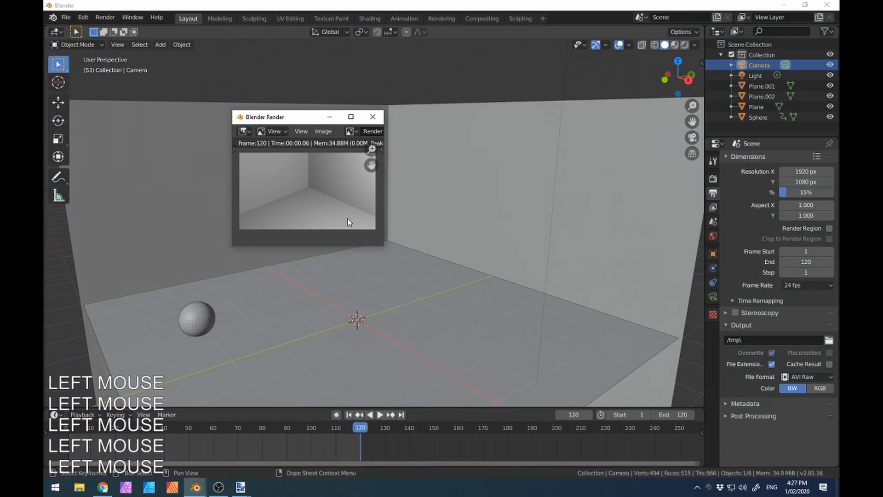
{"action": "left_click", "coordinate": [380, 119]}
Step: Set the output file format to FFmpeg video in RGB color and its encoding container to MPEG-4
{"action": "left_click", "coordinate": [824, 377]}
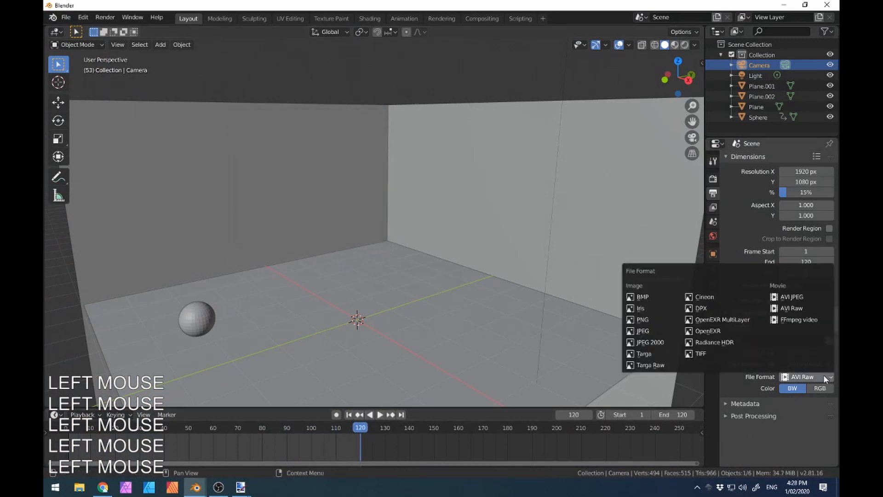
{"action": "left_click", "coordinate": [803, 320]}
{"action": "left_click", "coordinate": [814, 389]}
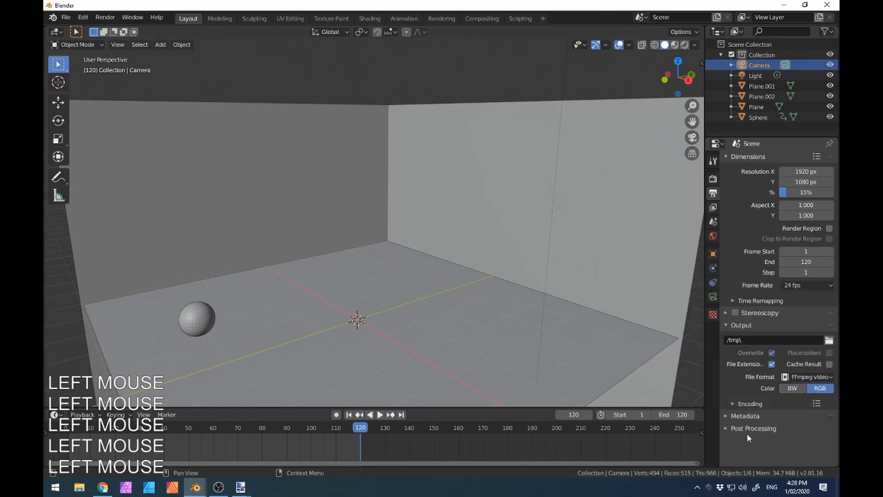
{"action": "left_click", "coordinate": [733, 403]}
{"action": "left_click", "coordinate": [812, 417]}
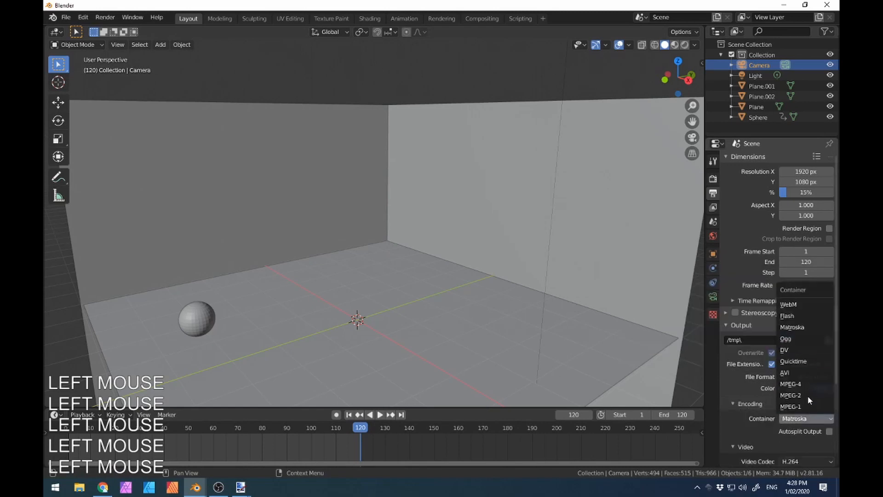
{"action": "left_click", "coordinate": [802, 383]}
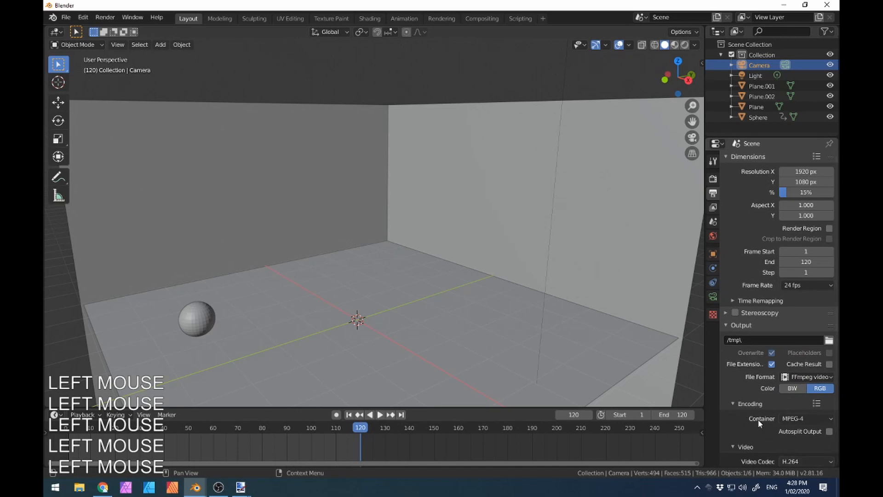
{"action": "left_click", "coordinate": [732, 405]}
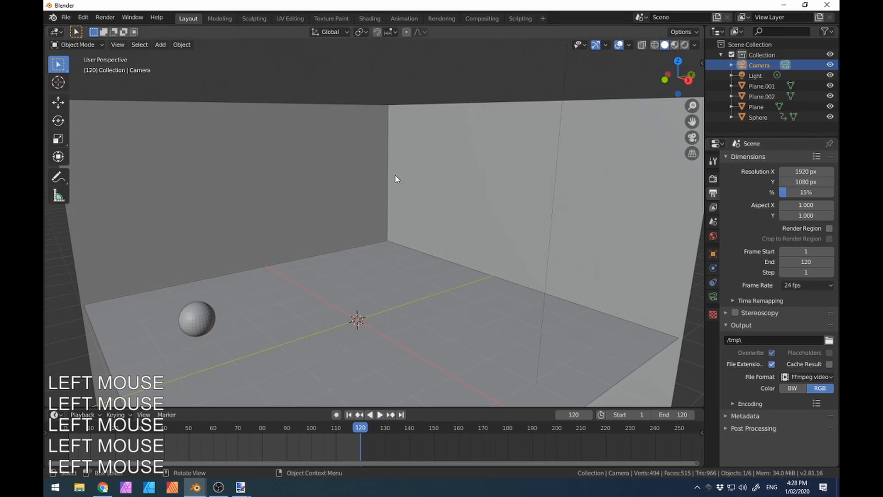
Step: Assign the existing material named Material to the floor plane and set its base color to a light green
{"action": "middle_click_drag", "start_coordinate": [397, 178], "coordinate": [445, 262]}
{"action": "left_click", "coordinate": [502, 217]}
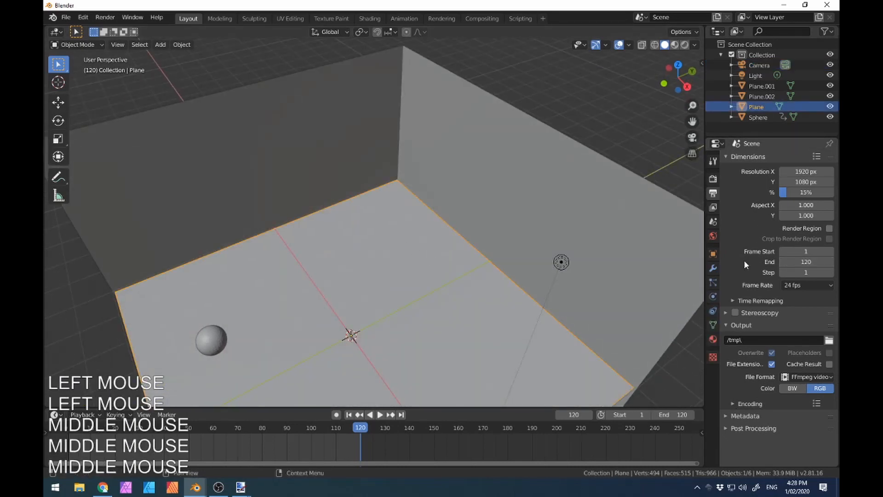
{"action": "left_click", "coordinate": [713, 339]}
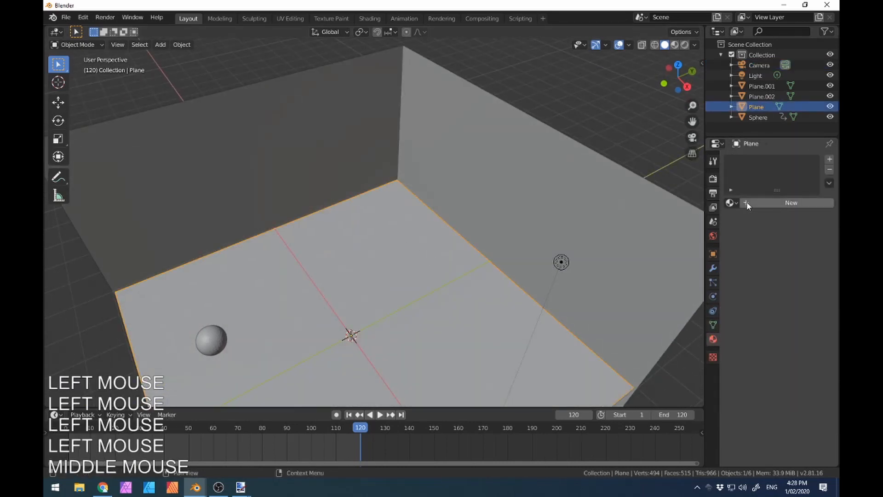
{"action": "left_click", "coordinate": [731, 203]}
{"action": "left_click", "coordinate": [672, 219]}
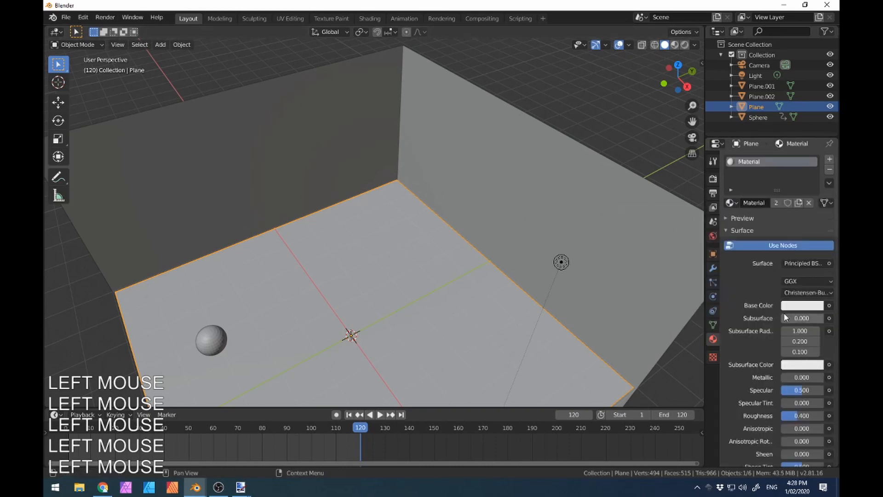
{"action": "left_click", "coordinate": [804, 305]}
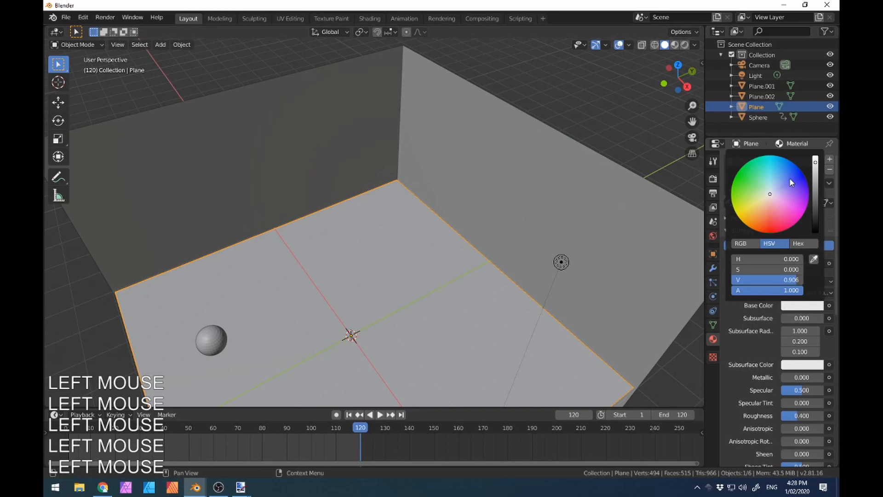
{"action": "left_click", "coordinate": [761, 190]}
Step: Switch the 3D viewport to Rendered shading
{"action": "left_click", "coordinate": [418, 158]}
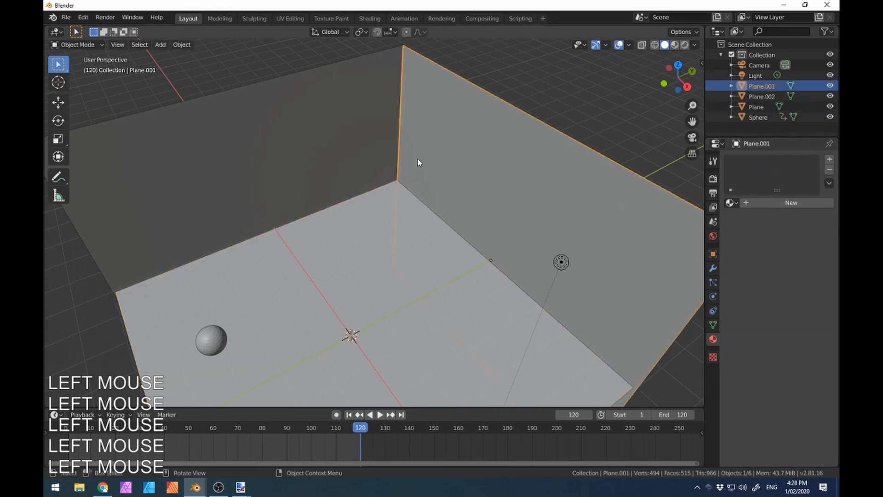
{"action": "left_click", "coordinate": [437, 128], "text": "shift"}
{"action": "left_click", "coordinate": [690, 44]}
{"action": "left_click", "coordinate": [685, 44]}
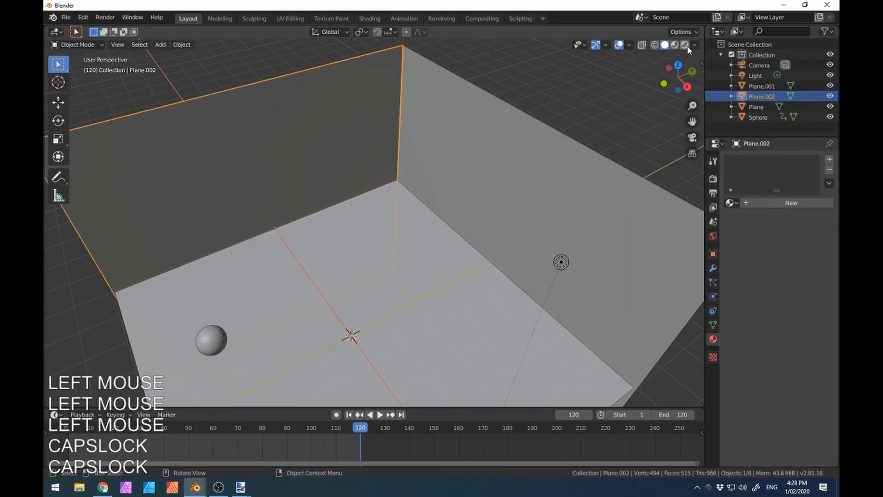
Step: Assign the existing material named Material to the Plane.002 wall
{"action": "left_click", "coordinate": [448, 155]}
{"action": "left_click", "coordinate": [331, 112], "text": "shift"}
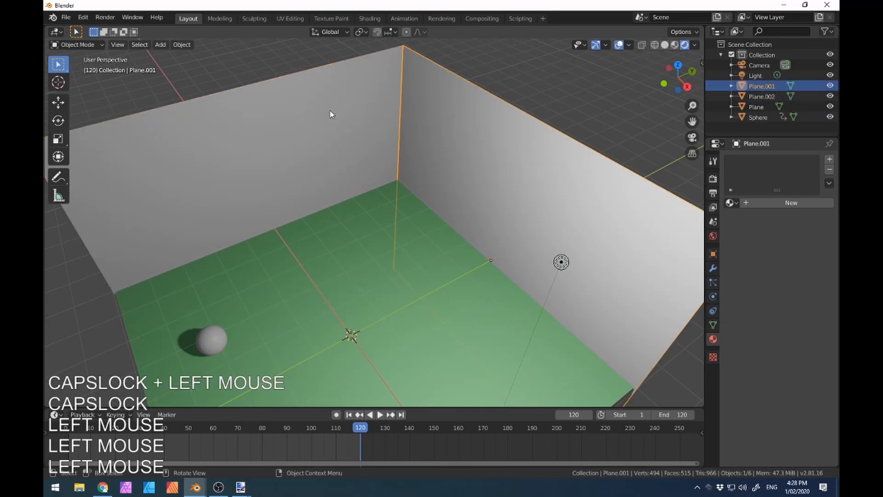
{"action": "left_click", "coordinate": [732, 203]}
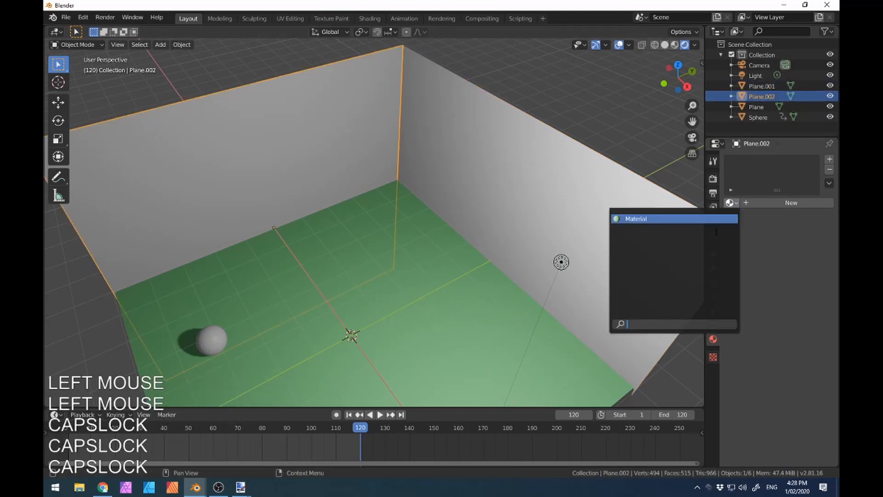
{"action": "left_click", "coordinate": [676, 219]}
Step: Assign the existing material named Material to the Plane.001 wall
{"action": "left_click", "coordinate": [631, 199]}
{"action": "left_click", "coordinate": [731, 203]}
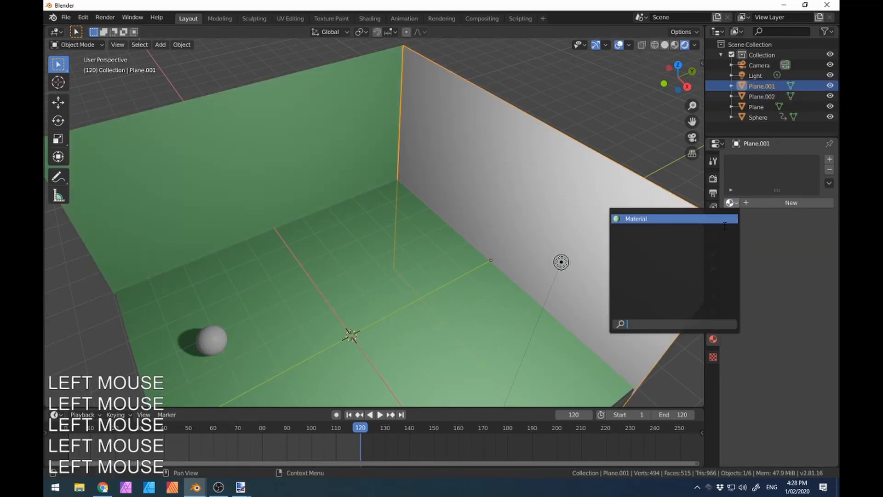
{"action": "left_click", "coordinate": [704, 219]}
Step: Create a new material on the sphere
{"action": "left_click", "coordinate": [212, 341]}
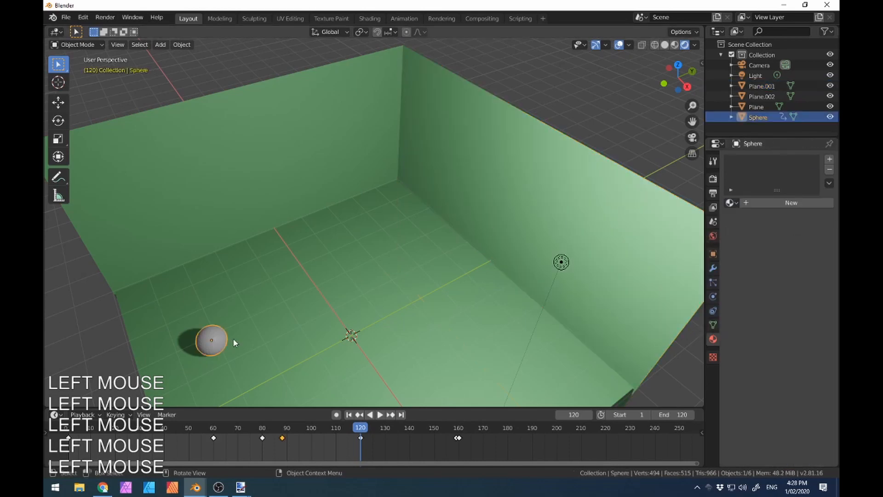
{"action": "left_click", "coordinate": [730, 203]}
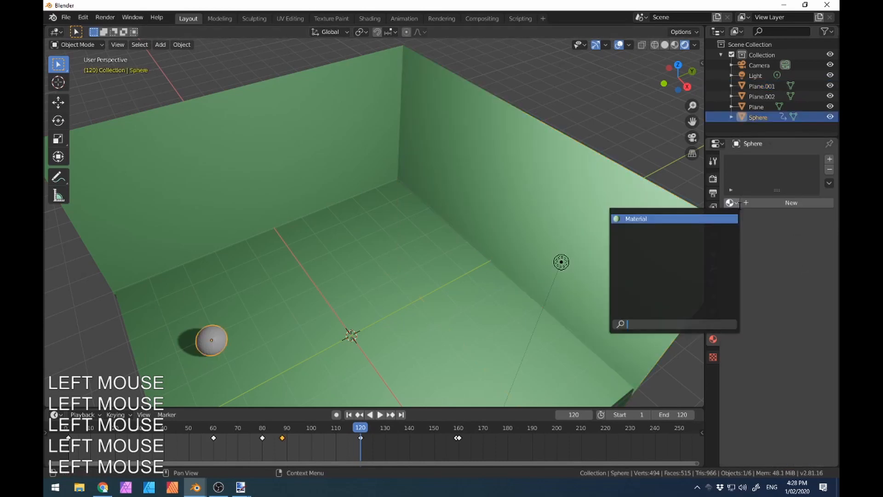
{"action": "left_click", "coordinate": [760, 199]}
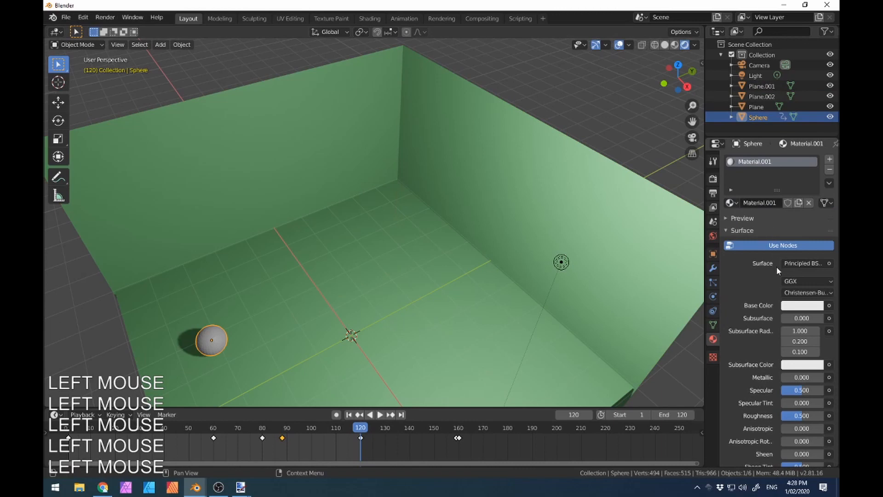
Step: Rename the sphere's material as Ball.Colour
{"action": "double_click", "coordinate": [764, 163]}
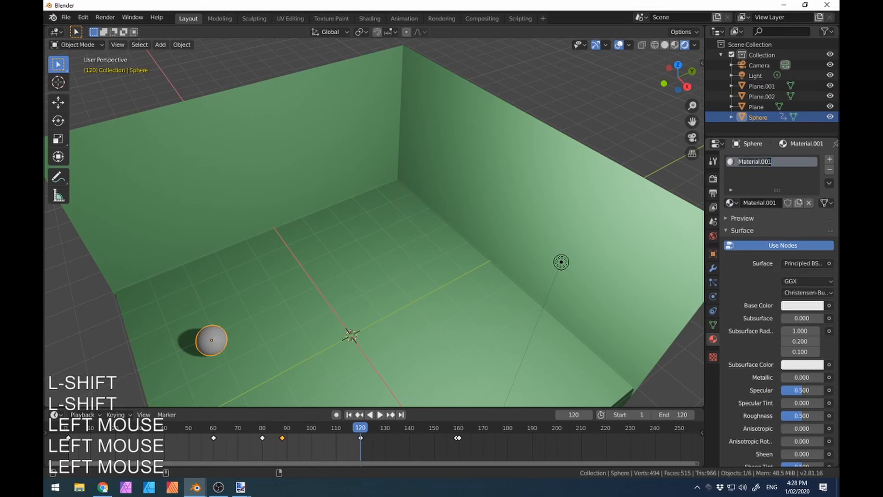
{"action": "type", "text": "bALL.colo"}
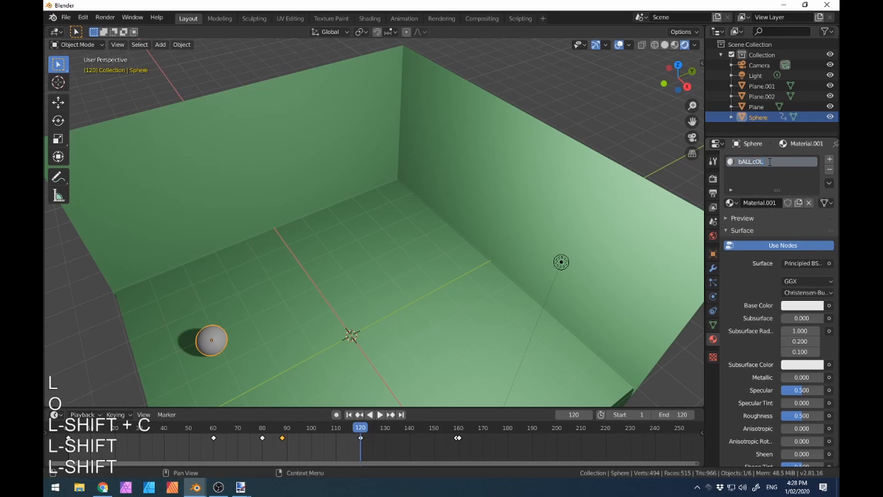
{"action": "key", "text": "BackSpace"}
{"action": "key", "text": "BackSpace"}
{"action": "key", "text": "BackSpace"}
{"action": "key", "text": "BackSpace"}
{"action": "key", "text": "BackSpace"}
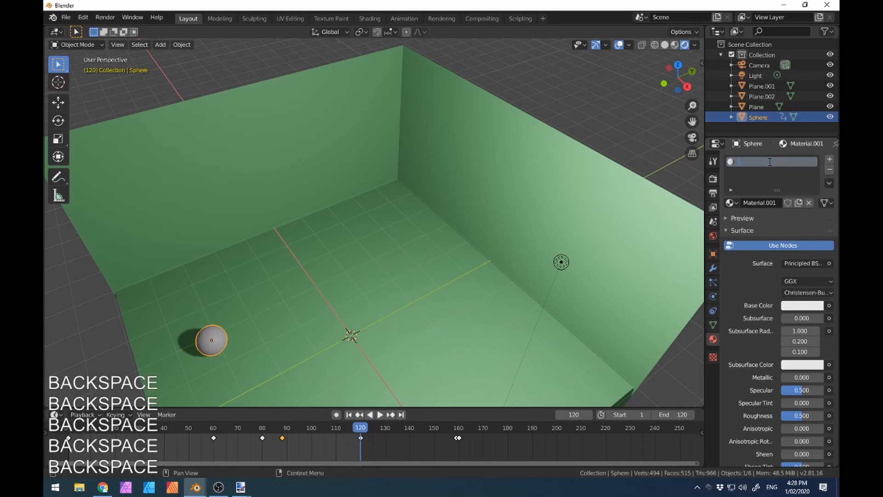
{"action": "key", "text": "Caps_Lock"}
{"action": "type", "text": "Ball."}
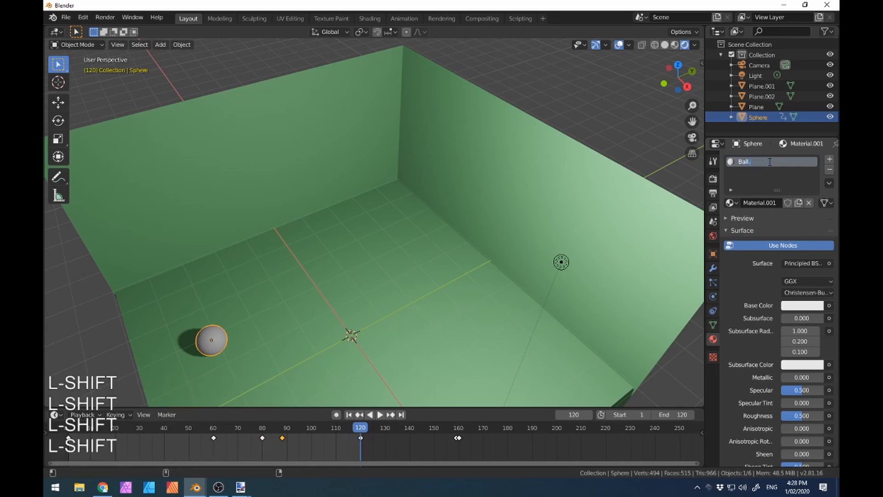
{"action": "type", "text": "Colour"}
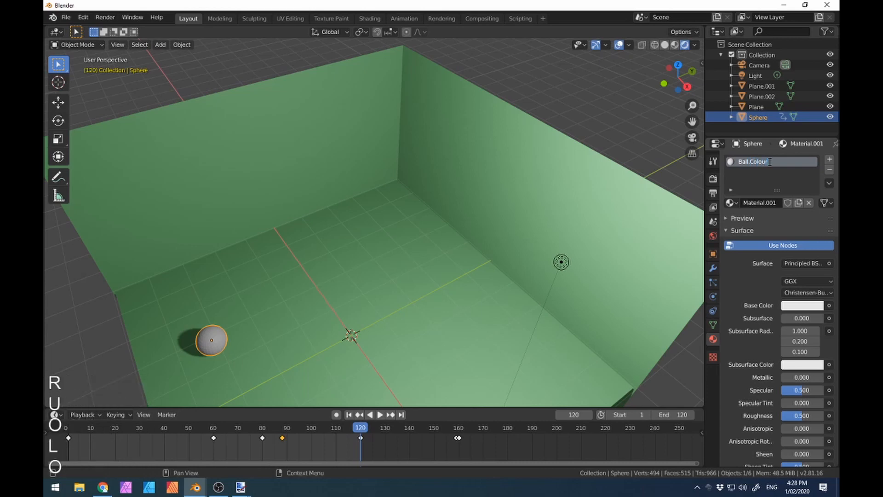
{"action": "key", "text": "Return"}
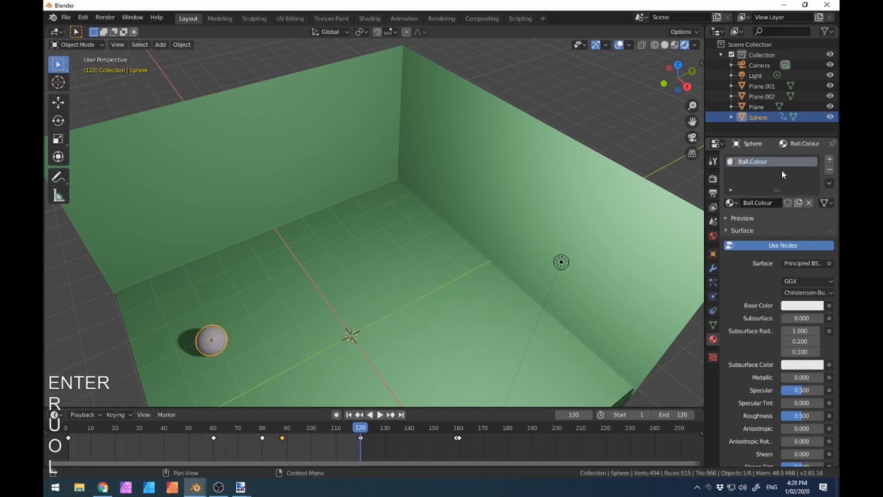
Step: Set the base color of the sphere's Ball.Colour material to a saturated blue
{"action": "left_click", "coordinate": [798, 307]}
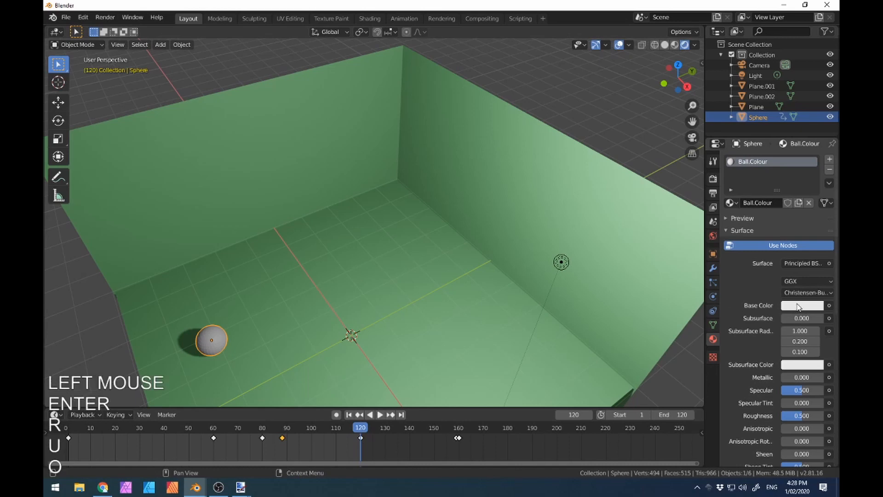
{"action": "left_click", "coordinate": [798, 306]}
{"action": "left_click", "coordinate": [800, 179]}
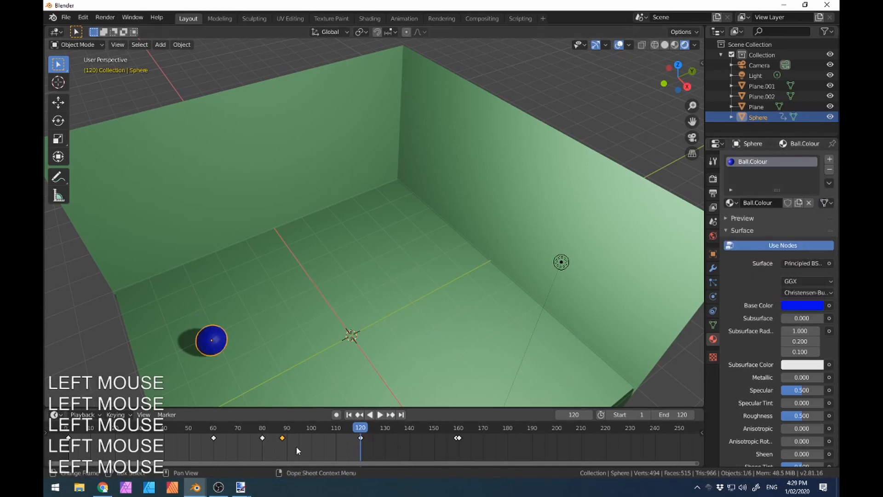
Step: Go to frame 0 and keyframe the blue base color of the Ball.Colour material there
{"action": "left_click_drag", "start_coordinate": [359, 428], "coordinate": [65, 427]}
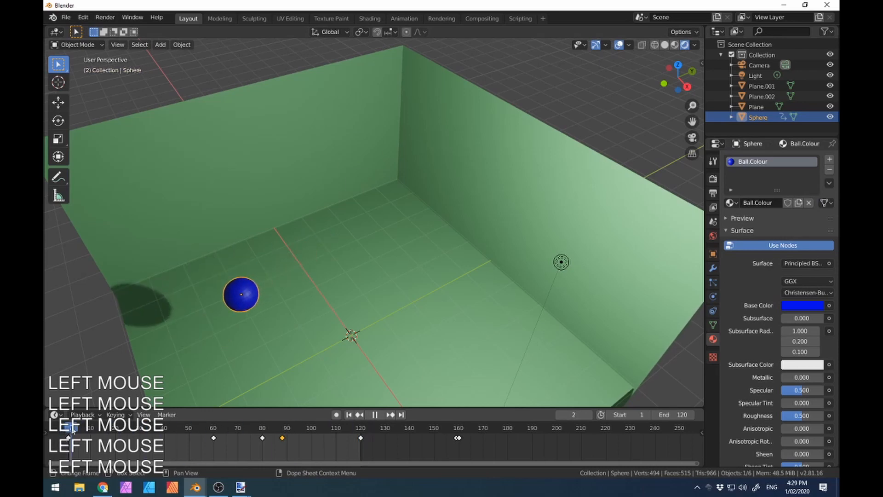
{"action": "key", "text": "space"}
{"action": "key", "text": "space"}
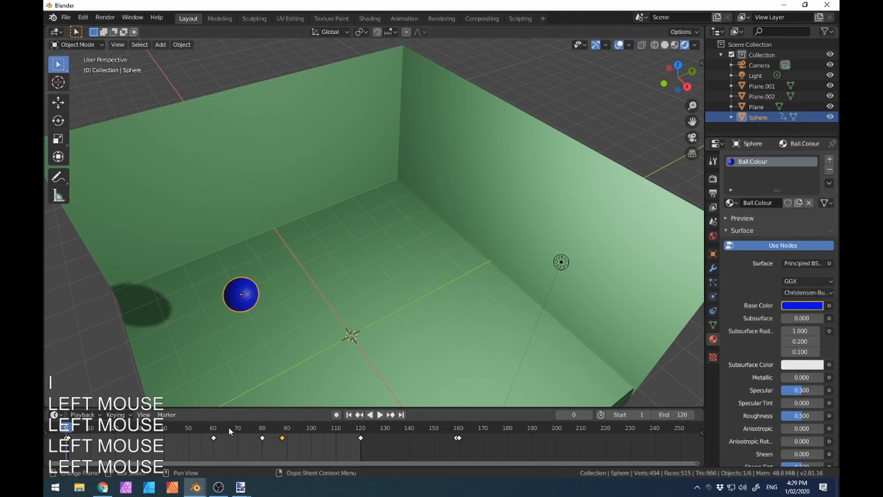
Step: At frame 60, change the Ball.Colour base color to red and keyframe it
{"action": "left_click_drag", "start_coordinate": [68, 429], "coordinate": [213, 432]}
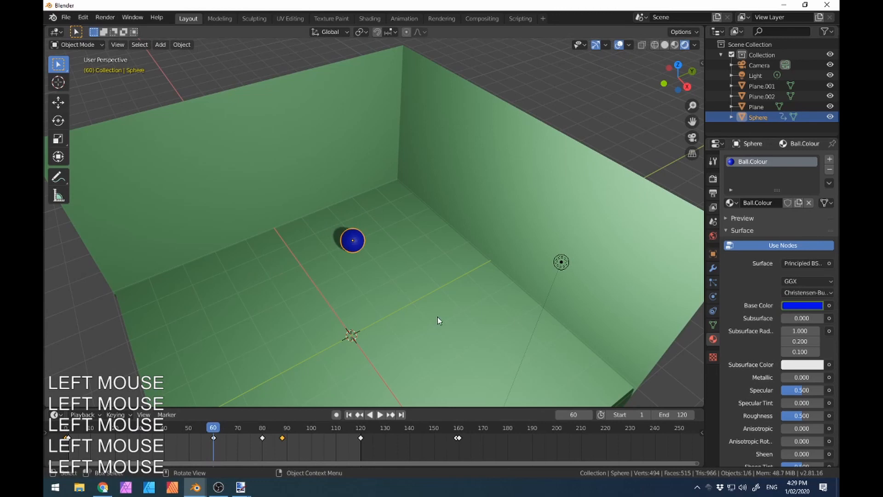
{"action": "left_click", "coordinate": [803, 307]}
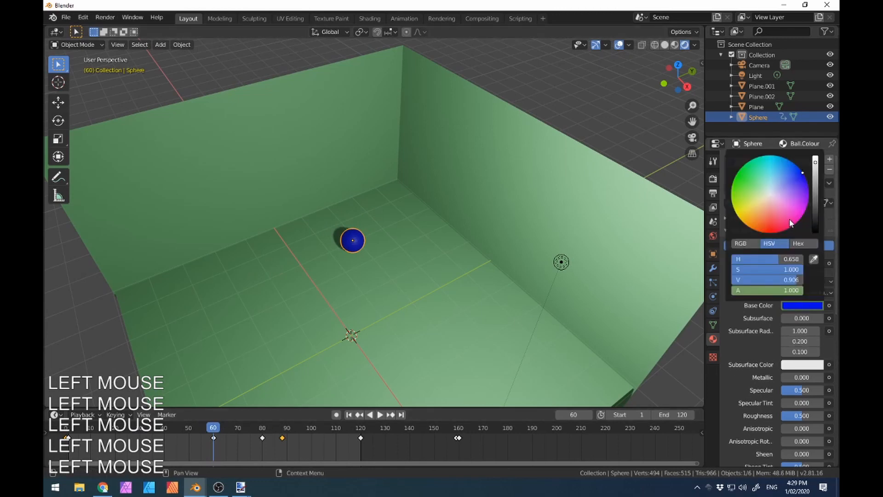
{"action": "left_click", "coordinate": [777, 232]}
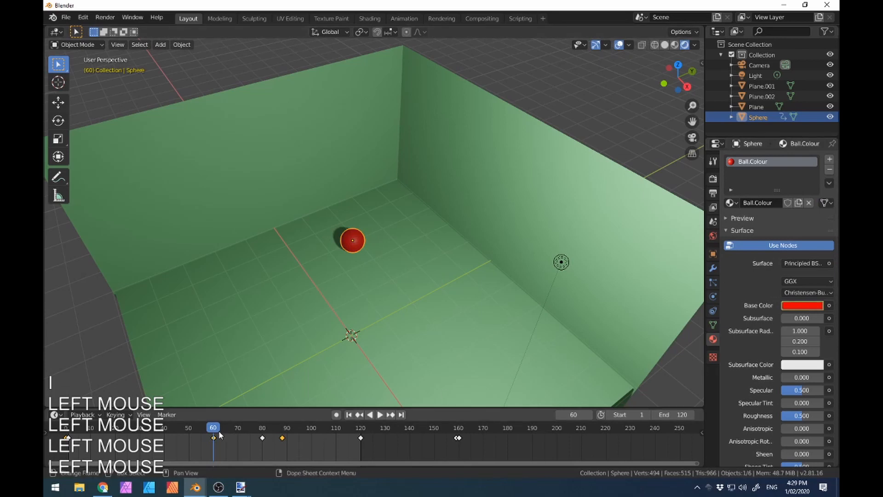
Step: At frame 120, change the Ball.Colour base color to yellow and keyframe it
{"action": "left_click_drag", "start_coordinate": [219, 431], "coordinate": [362, 420]}
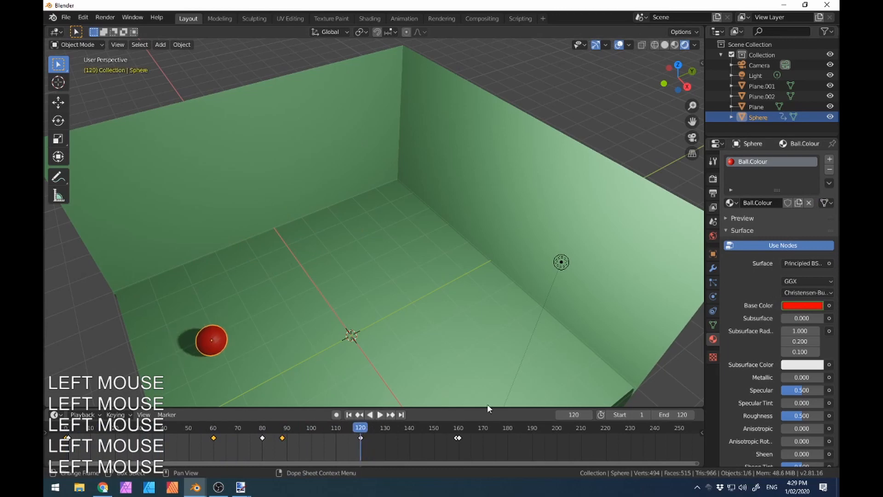
{"action": "left_click", "coordinate": [808, 306]}
{"action": "left_click", "coordinate": [736, 213]}
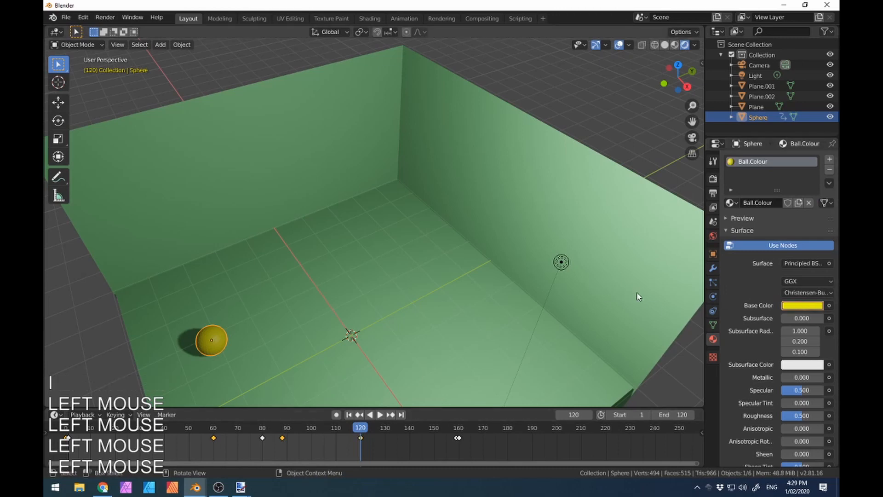
Step: Set the render output path to /tmp\bob and render the animation
{"action": "scroll", "coordinate": [368, 270], "scroll_direction": "down", "scroll_amount": 4}
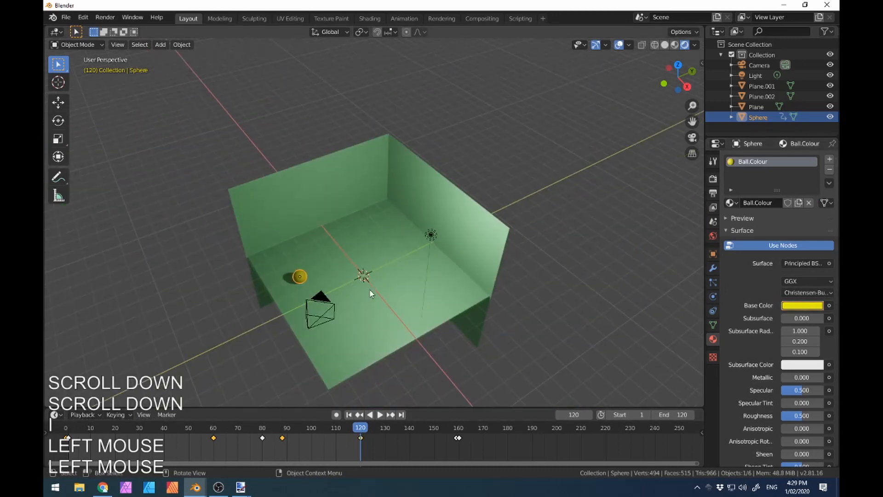
{"action": "middle_click_drag", "start_coordinate": [369, 270], "coordinate": [377, 262]}
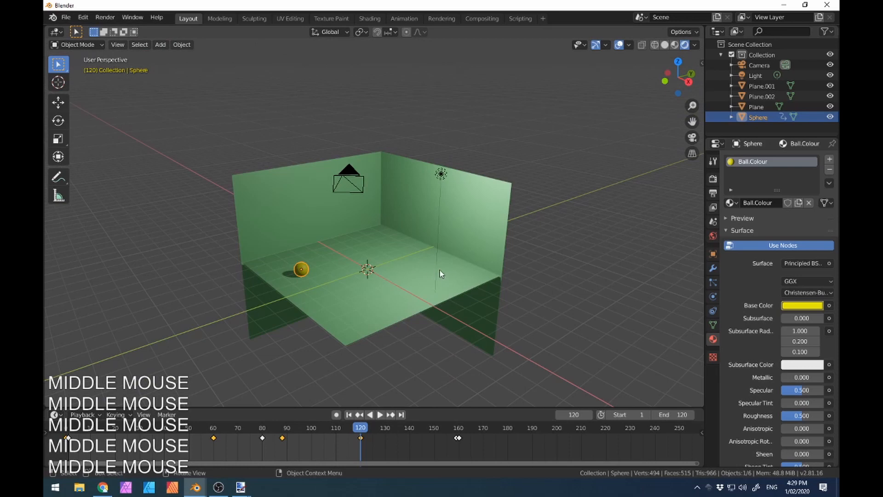
{"action": "key", "text": "ctrl"}
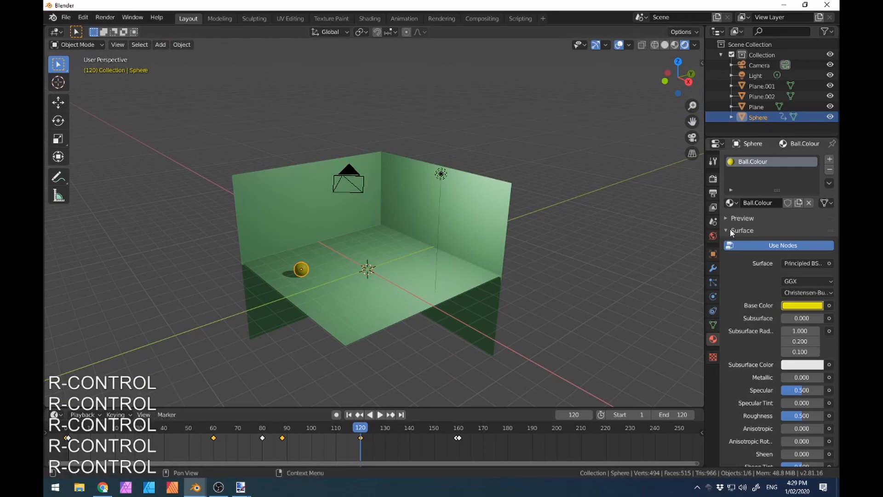
{"action": "left_click", "coordinate": [714, 180]}
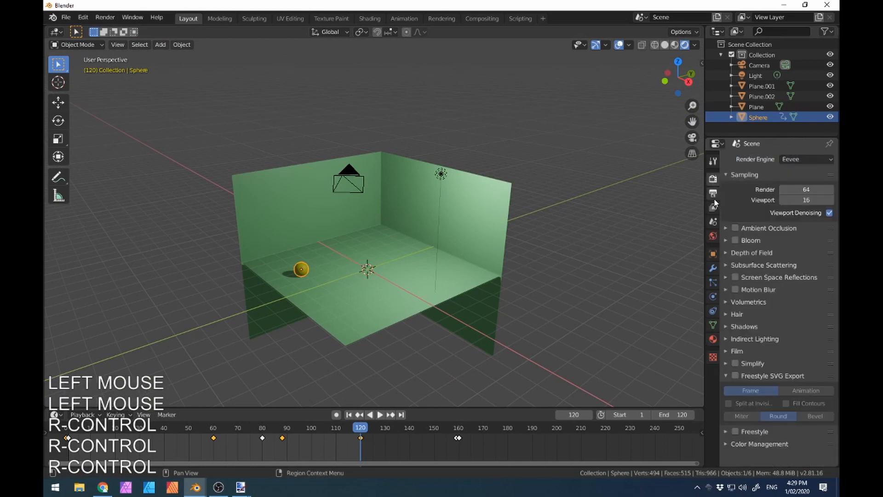
{"action": "left_click", "coordinate": [713, 195]}
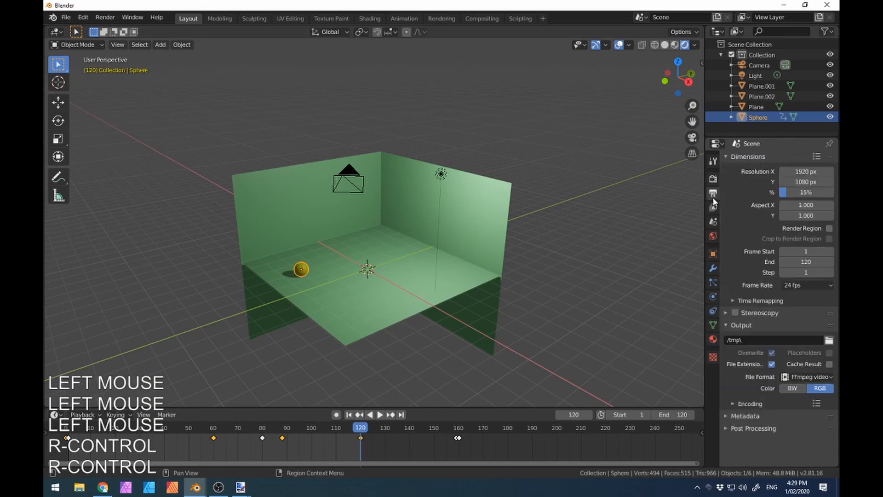
{"action": "left_click", "coordinate": [764, 339]}
{"action": "left_click", "coordinate": [763, 339]}
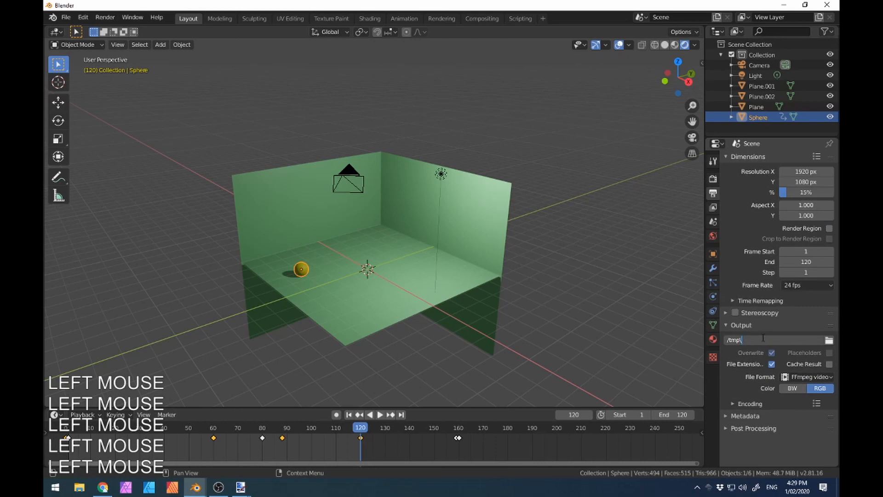
{"action": "type", "text": "bob"}
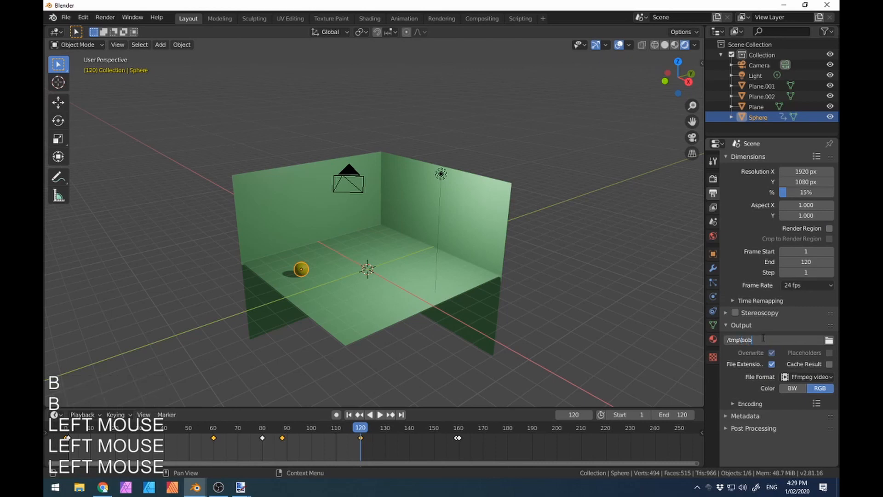
{"action": "key", "text": "Return"}
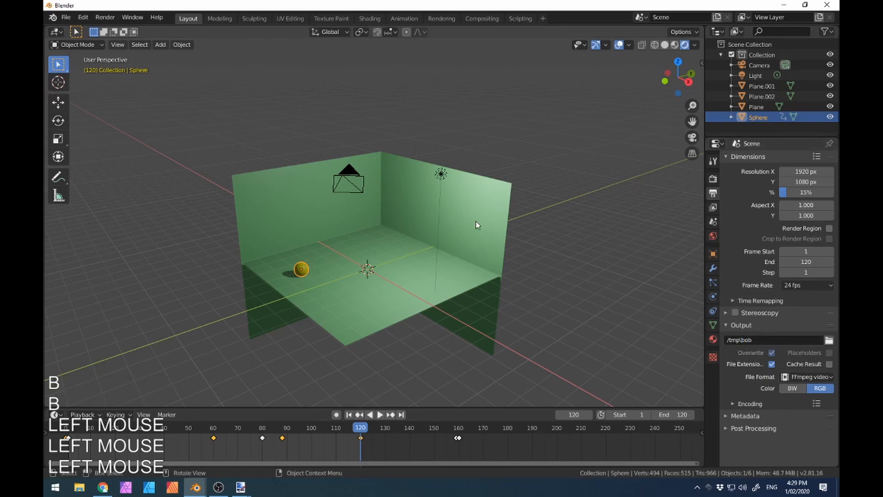
{"action": "key", "text": "ctrl+F12"}
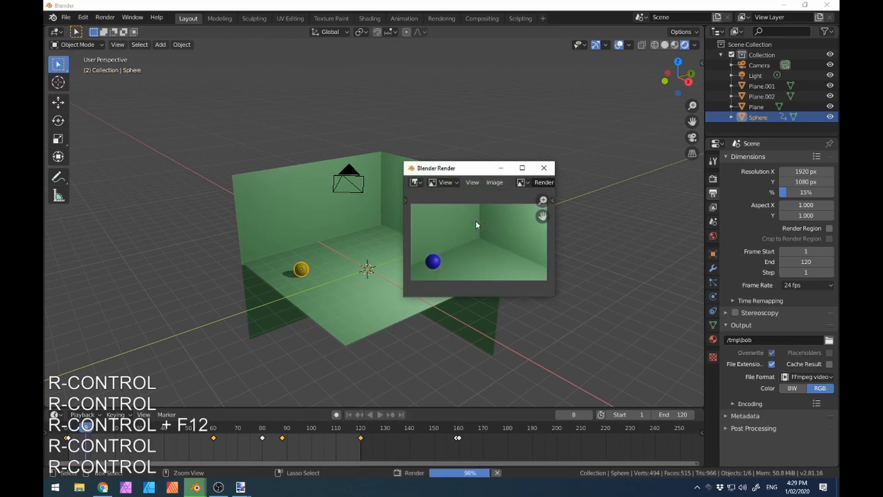
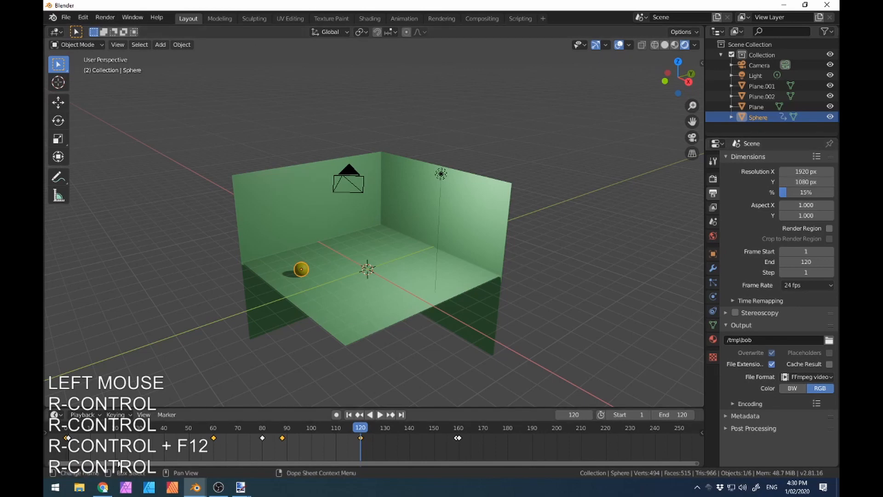
Step: Delete the sphere's keyframes at frame 1
{"action": "left_click", "coordinate": [65, 428]}
{"action": "left_click", "coordinate": [66, 429]}
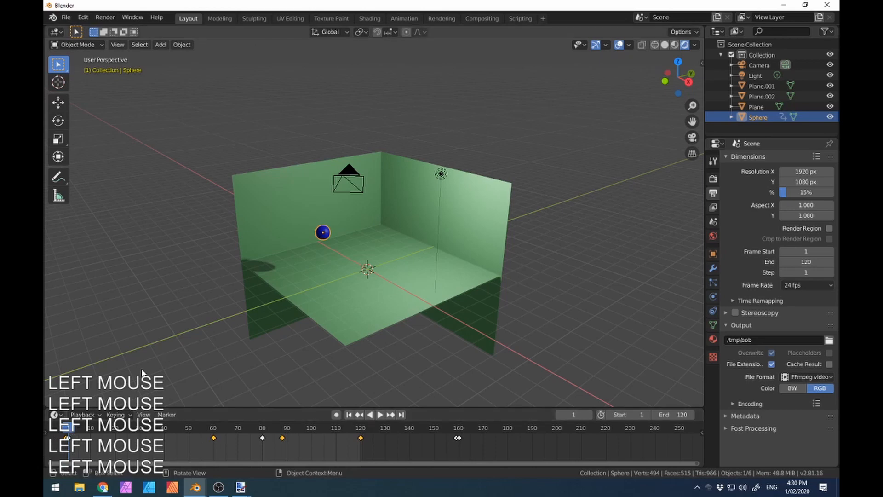
{"action": "key", "text": "alt+i"}
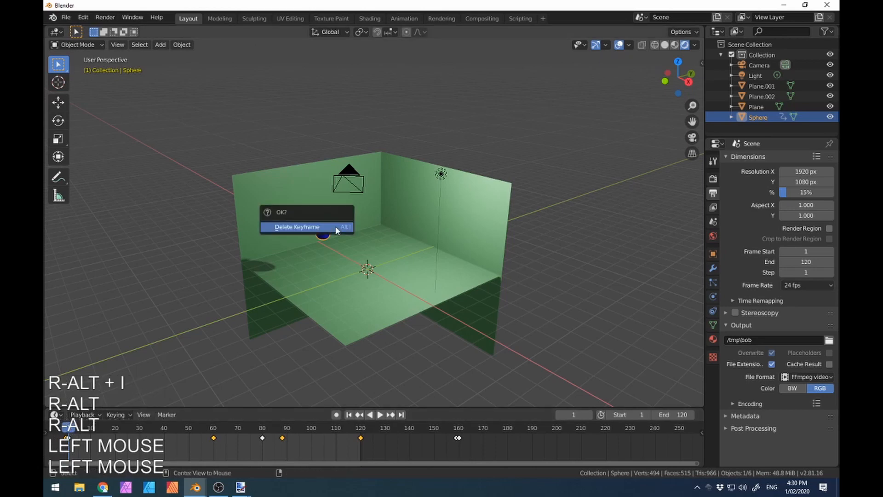
{"action": "left_click", "coordinate": [336, 231]}
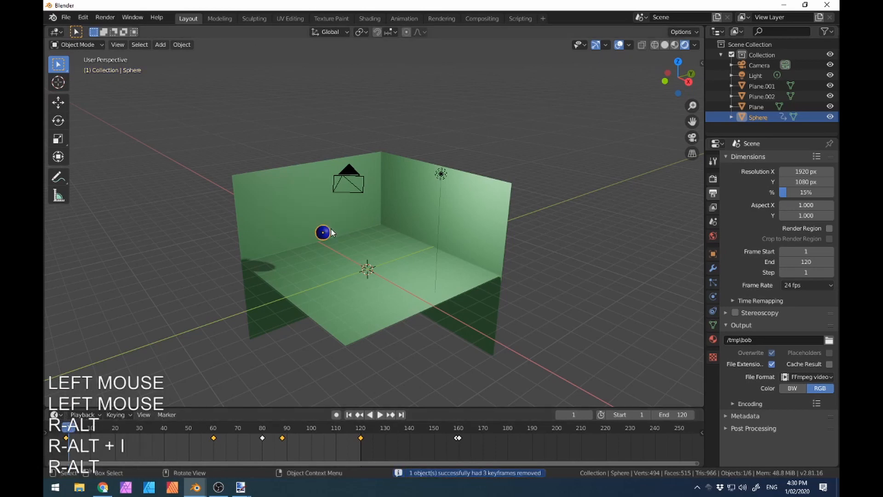
Step: Move the sphere away from the Plane.001 wall to the floor's opposite open edge and insert a keyframe at frame 1
{"action": "middle_click_drag", "start_coordinate": [331, 229], "coordinate": [302, 291]}
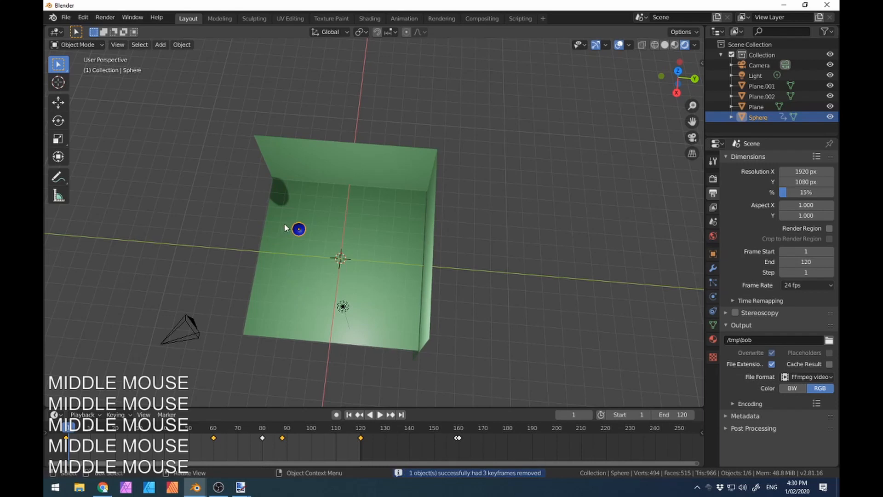
{"action": "key", "text": "g"}
{"action": "left_click", "coordinate": [253, 226]}
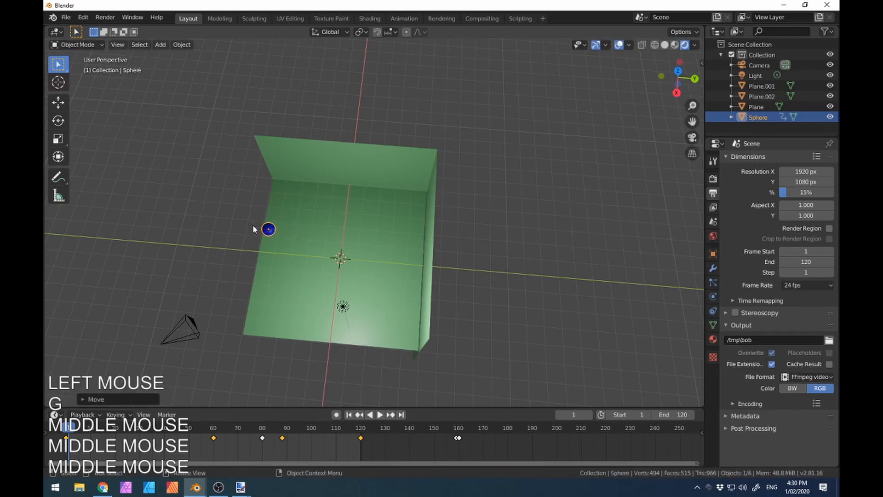
{"action": "key", "text": "i"}
{"action": "left_click", "coordinate": [253, 226]}
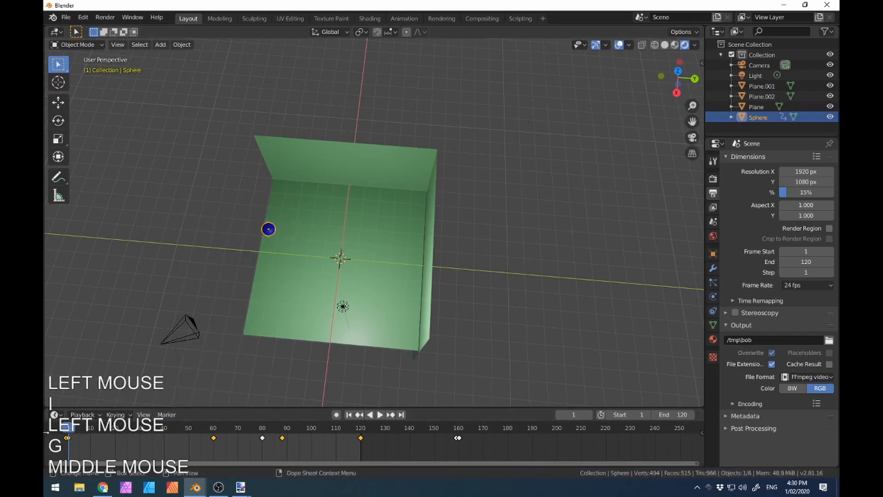
Step: Scrub the timeline to frame 78 and switch the 3D viewport to the Graph Editor
{"action": "left_click_drag", "start_coordinate": [74, 431], "coordinate": [257, 423]}
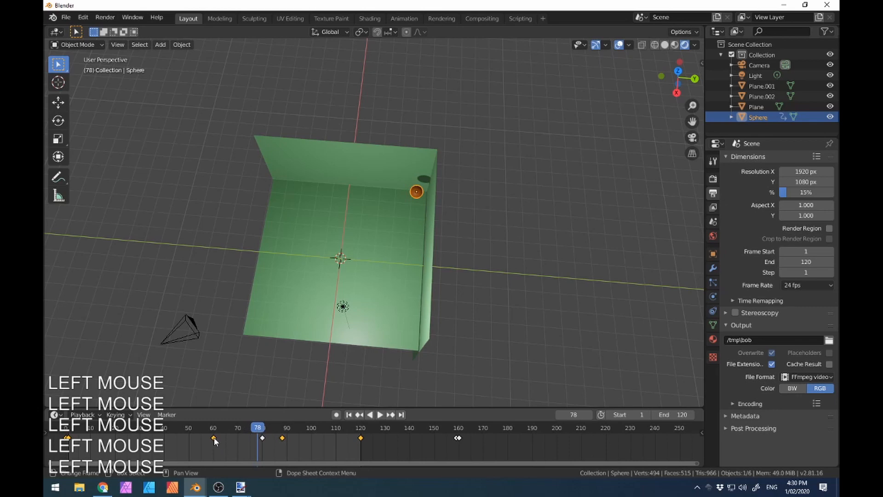
{"action": "left_click_drag", "start_coordinate": [213, 438], "coordinate": [214, 437]}
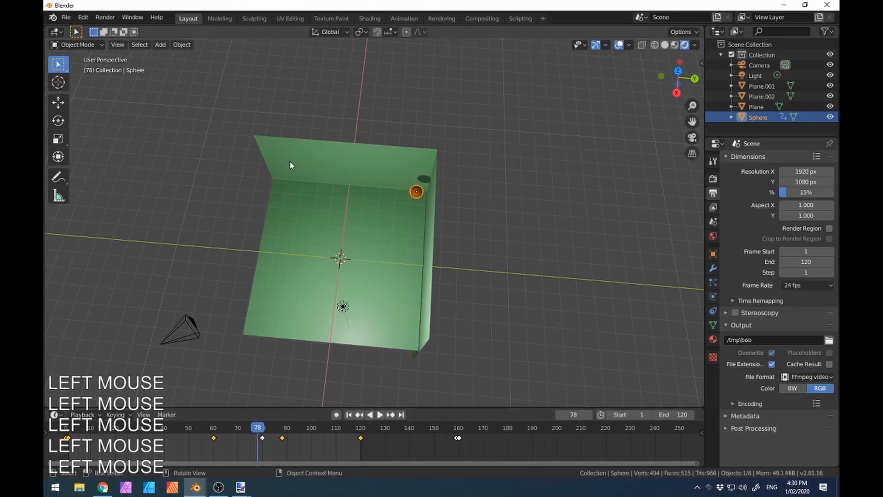
{"action": "left_click", "coordinate": [57, 32]}
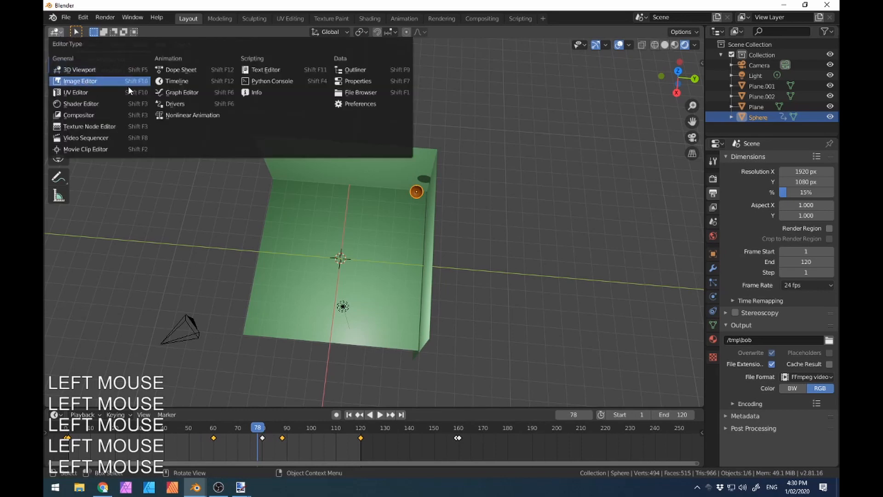
{"action": "left_click", "coordinate": [198, 94]}
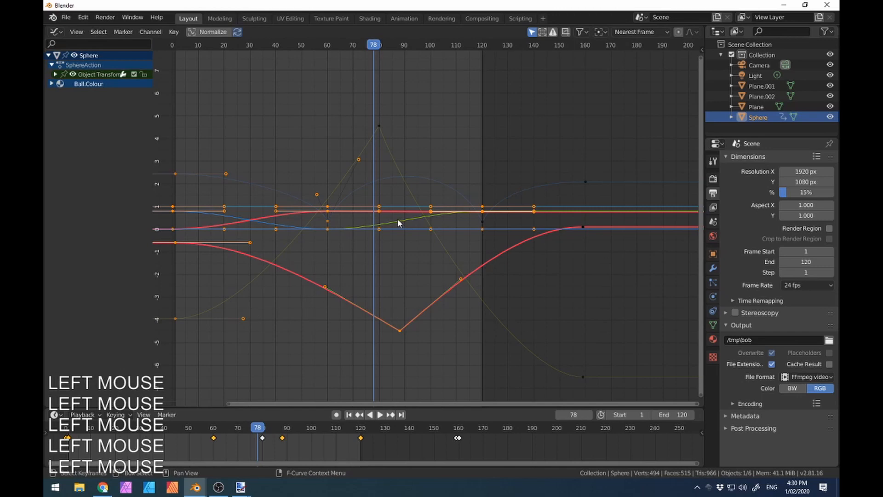
{"action": "scroll", "coordinate": [397, 219], "scroll_direction": "up", "scroll_amount": 2}
{"action": "scroll", "coordinate": [364, 214], "scroll_direction": "down", "scroll_amount": 2}
{"action": "scroll", "coordinate": [64, 98], "scroll_direction": "down", "scroll_amount": 1}
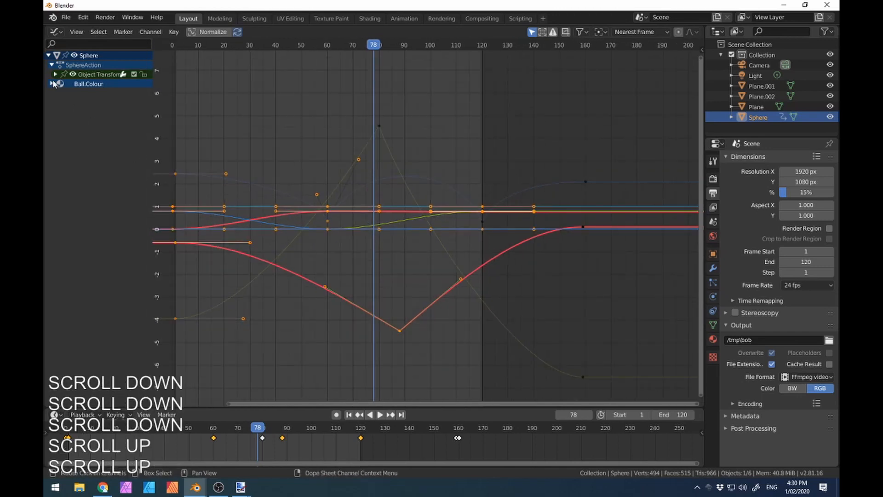
Step: Hide the sphere's X, Y and Z location curves and expand the Ball.Colour Shader Nodetree to list its color channels
{"action": "left_click", "coordinate": [52, 83]}
{"action": "left_click", "coordinate": [56, 74]}
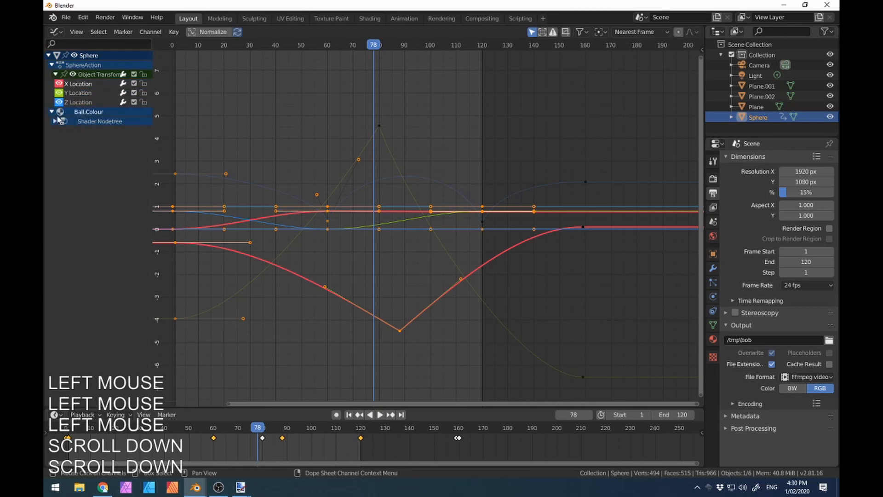
{"action": "left_click", "coordinate": [73, 73]}
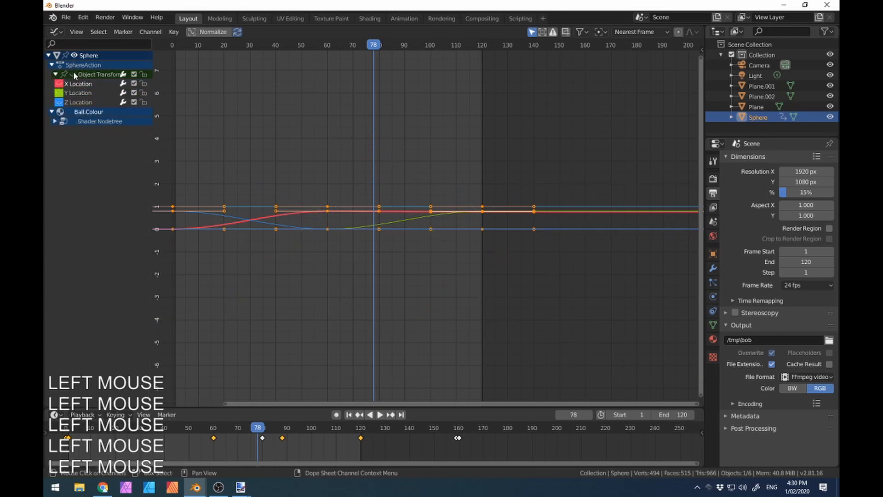
{"action": "left_click", "coordinate": [73, 73]}
{"action": "left_click", "coordinate": [73, 72]}
{"action": "left_click", "coordinate": [73, 72]}
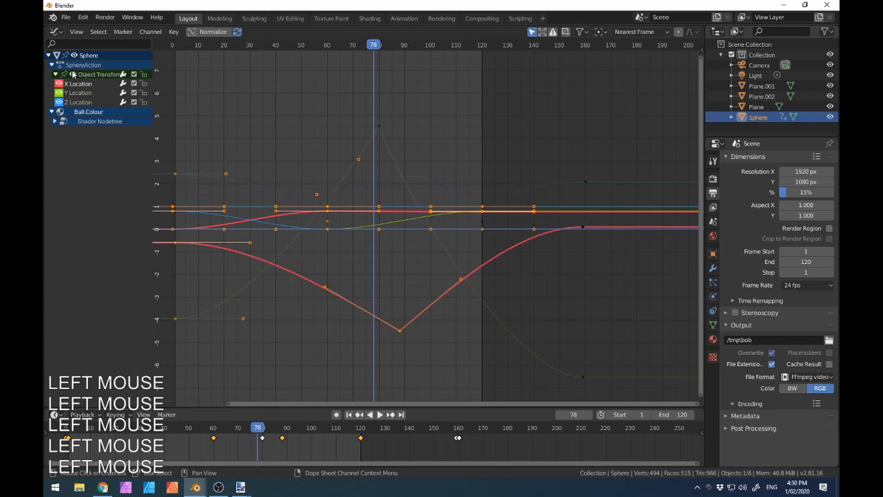
{"action": "left_click", "coordinate": [73, 72]}
{"action": "left_click", "coordinate": [52, 121]}
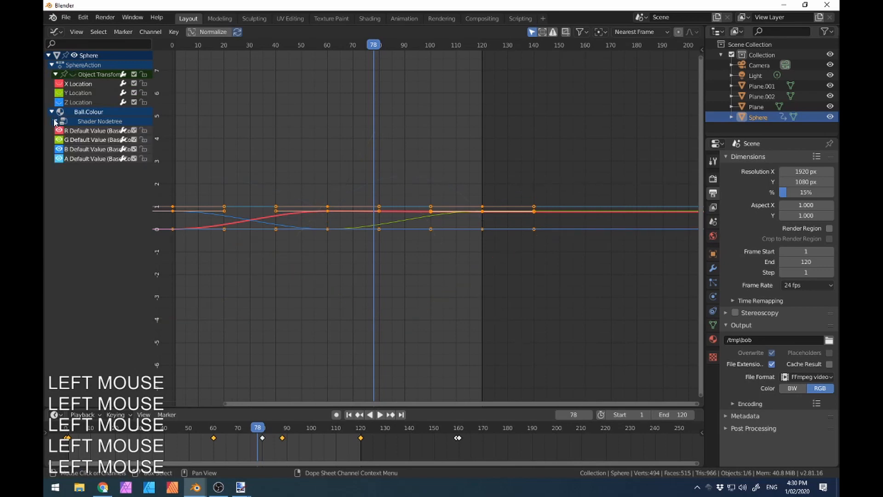
{"action": "left_click", "coordinate": [91, 120]}
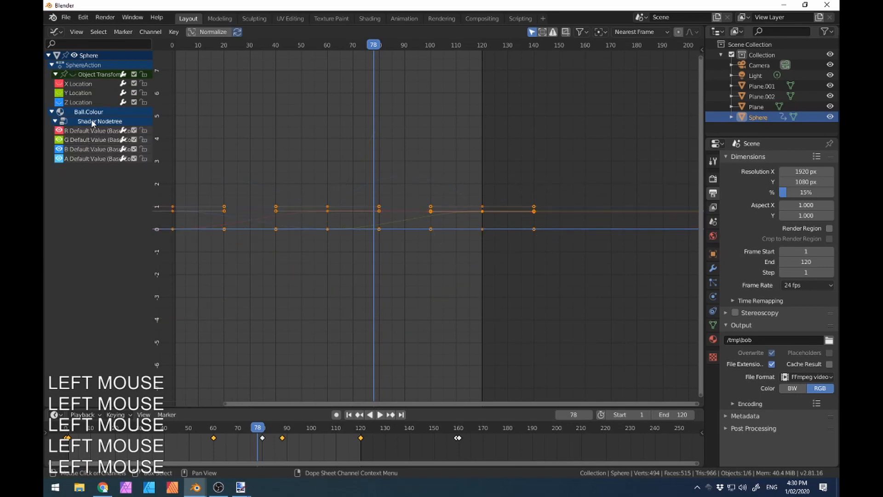
Step: Examine the R, G, B and A base color curves of Ball.Colour one after another
{"action": "scroll", "coordinate": [291, 236], "scroll_direction": "up", "scroll_amount": 1}
{"action": "scroll", "coordinate": [295, 242], "scroll_direction": "up", "scroll_amount": 2}
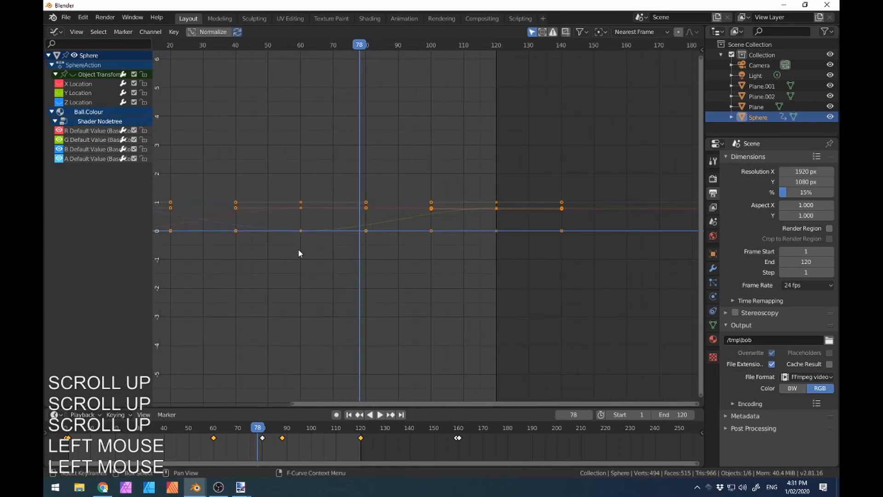
{"action": "middle_click_drag", "start_coordinate": [282, 236], "coordinate": [424, 240], "text": "shift"}
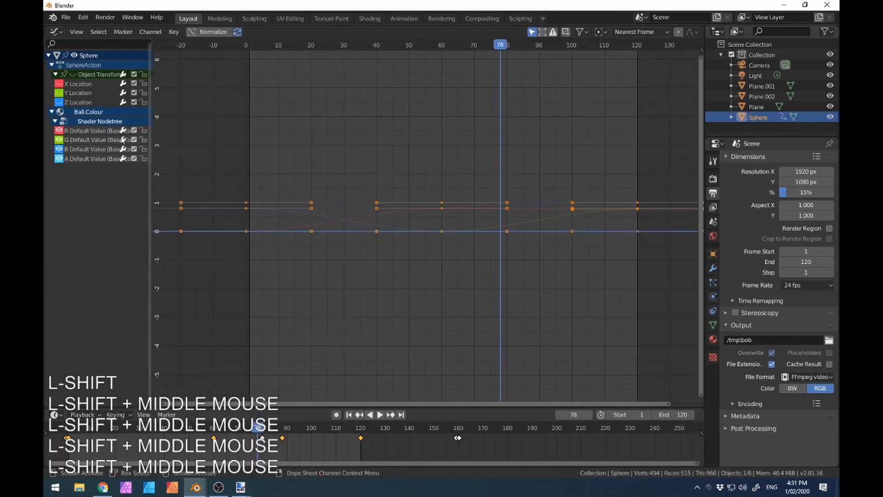
{"action": "left_click", "coordinate": [103, 131]}
{"action": "left_click", "coordinate": [87, 141]}
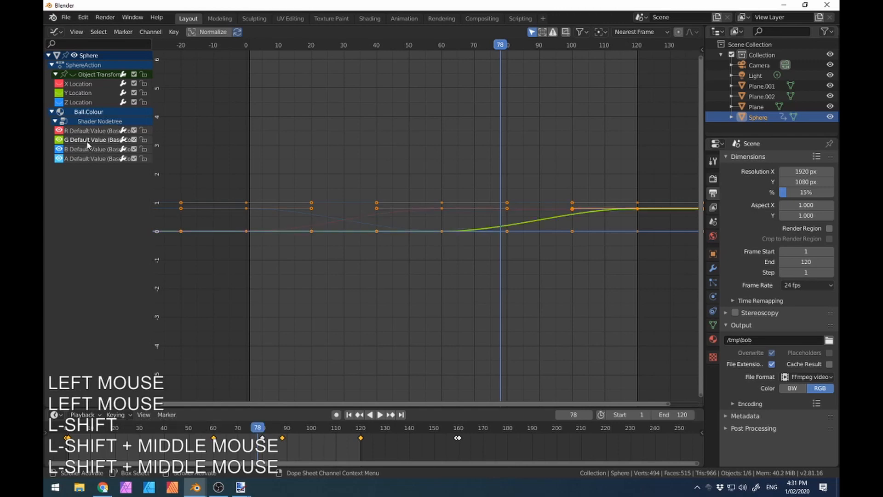
{"action": "left_click", "coordinate": [87, 150]}
{"action": "left_click", "coordinate": [83, 158]}
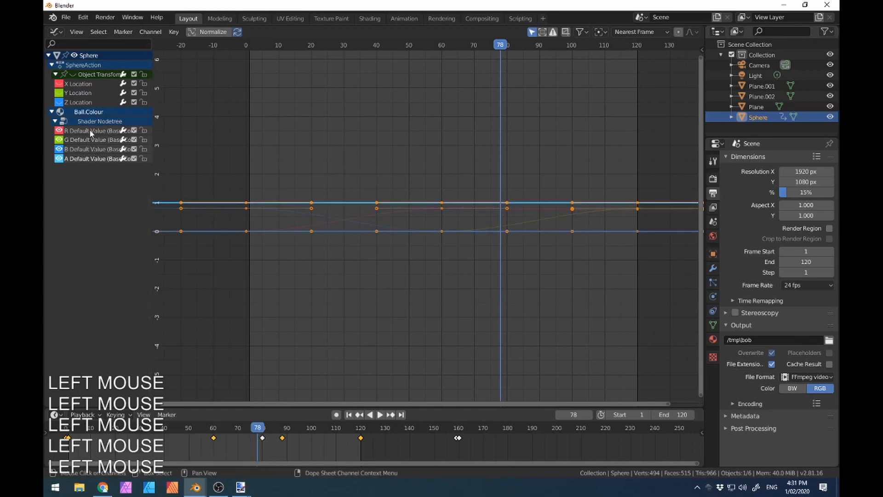
{"action": "left_click", "coordinate": [119, 131]}
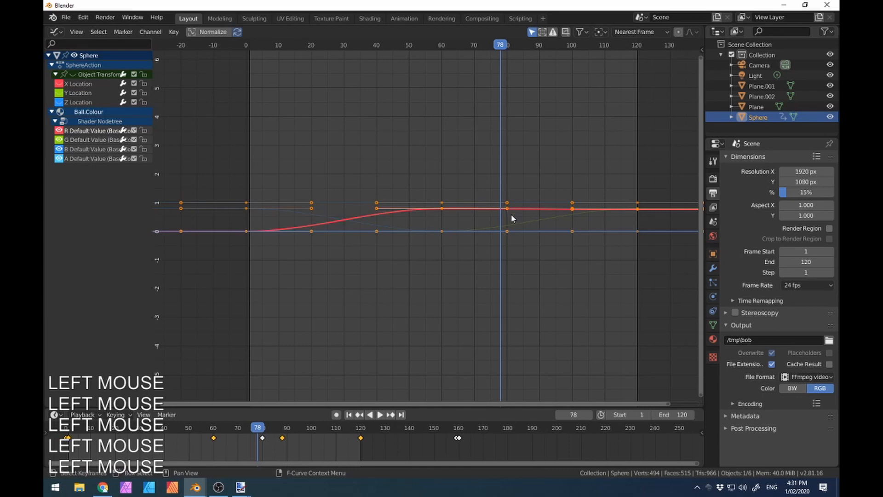
Step: Set the red curve's frame 60 keyframe handles to Vector and move the incoming handle directly beneath the keyframe, slightly below 0
{"action": "scroll", "coordinate": [450, 231], "scroll_direction": "up", "scroll_amount": 2}
{"action": "scroll", "coordinate": [84, 216], "scroll_direction": "up", "scroll_amount": 2}
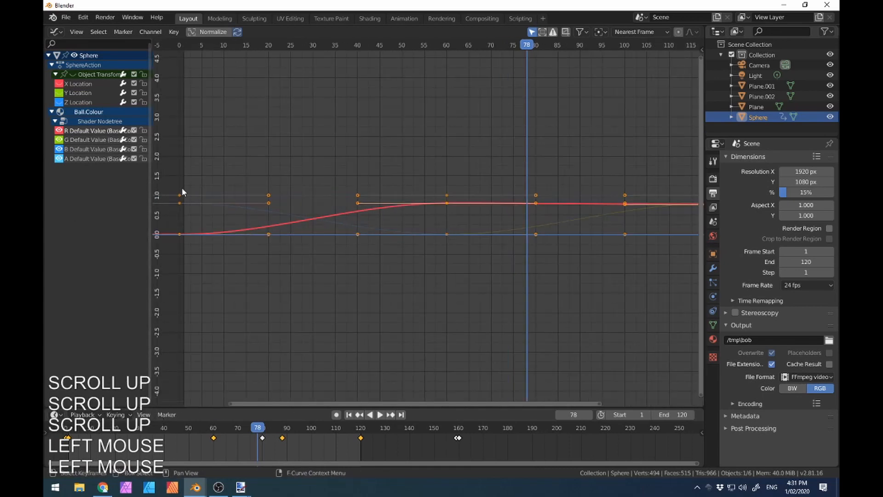
{"action": "middle_click_drag", "start_coordinate": [561, 211], "coordinate": [503, 213], "text": "shift"}
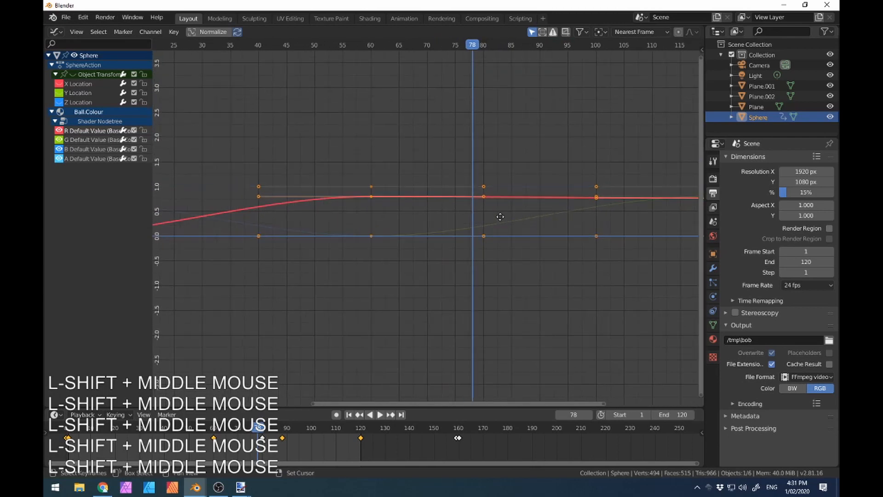
{"action": "double_click", "coordinate": [372, 197]}
{"action": "key", "text": "v"}
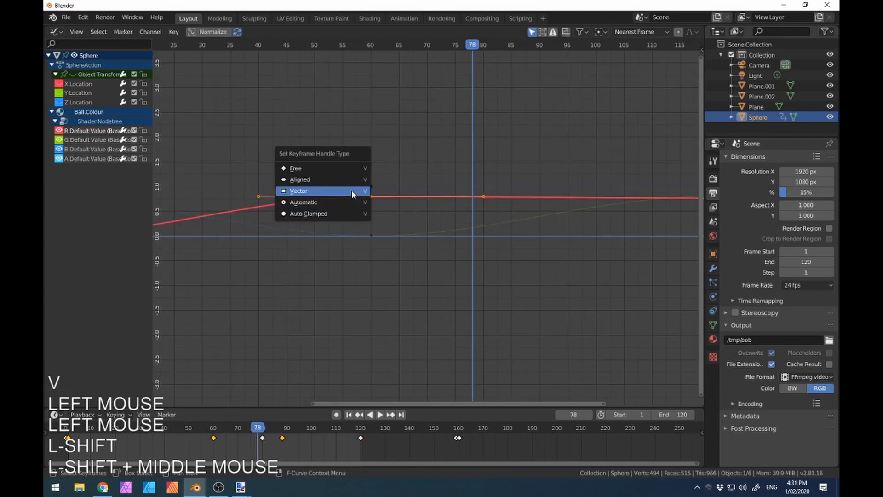
{"action": "left_click", "coordinate": [351, 190]}
{"action": "left_click", "coordinate": [260, 217]}
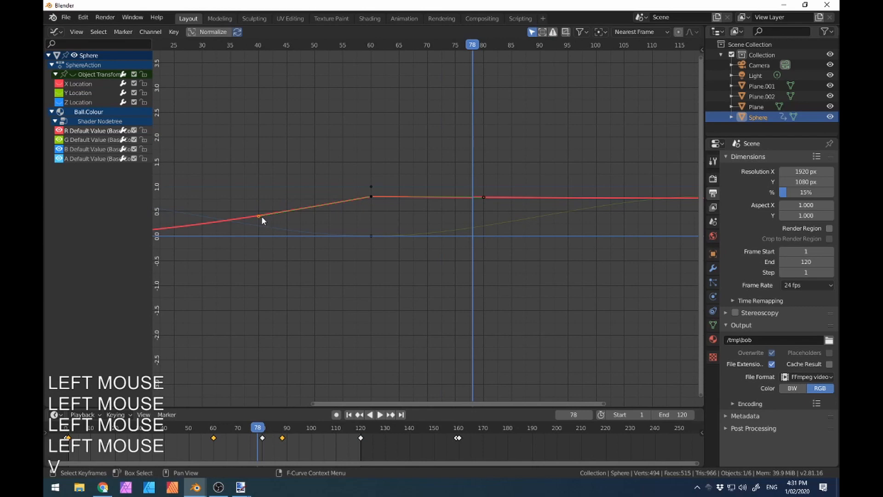
{"action": "key", "text": "g"}
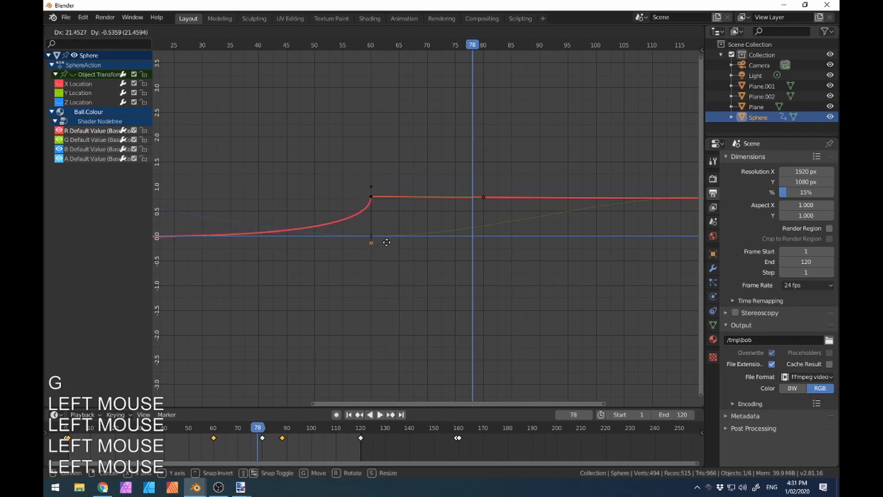
{"action": "left_click", "coordinate": [386, 246]}
Step: Set the handle type of the blue curve's keyframe at frame 60 to Vector
{"action": "left_click", "coordinate": [482, 196]}
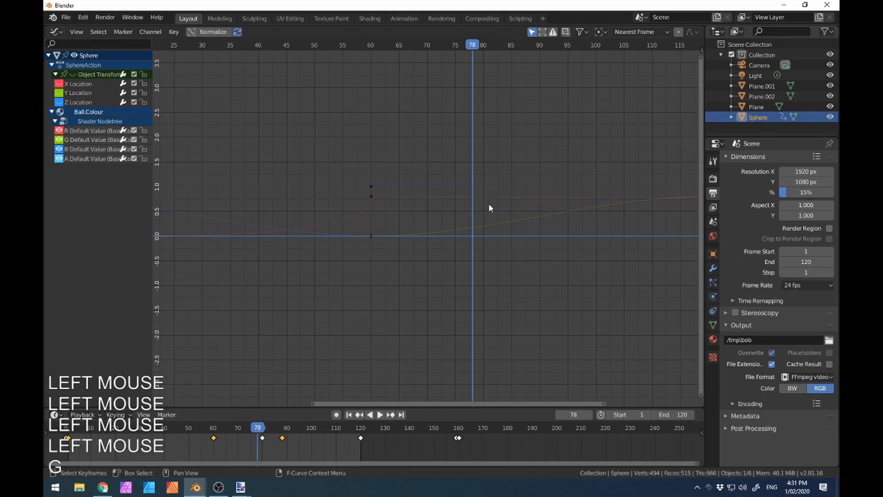
{"action": "scroll", "coordinate": [521, 230], "scroll_direction": "down", "scroll_amount": 2}
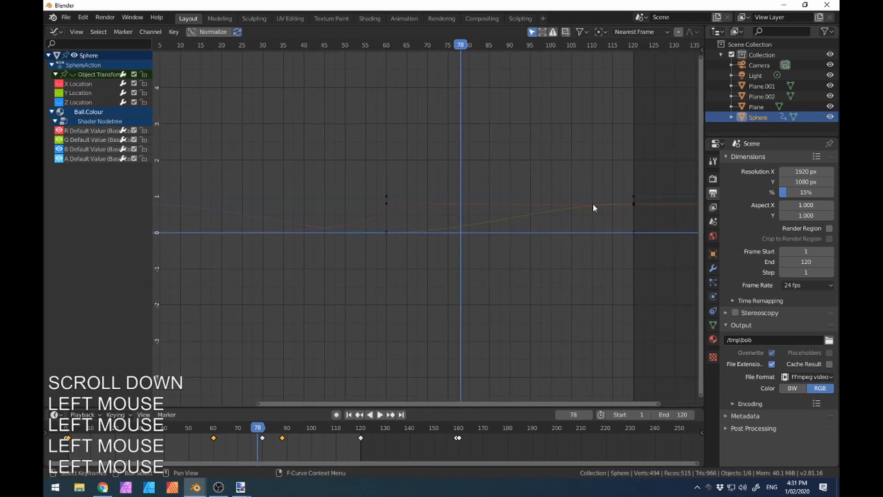
{"action": "scroll", "coordinate": [138, 211], "scroll_direction": "up", "scroll_amount": 1}
{"action": "middle_click_drag", "start_coordinate": [138, 211], "coordinate": [376, 209], "text": "shift"}
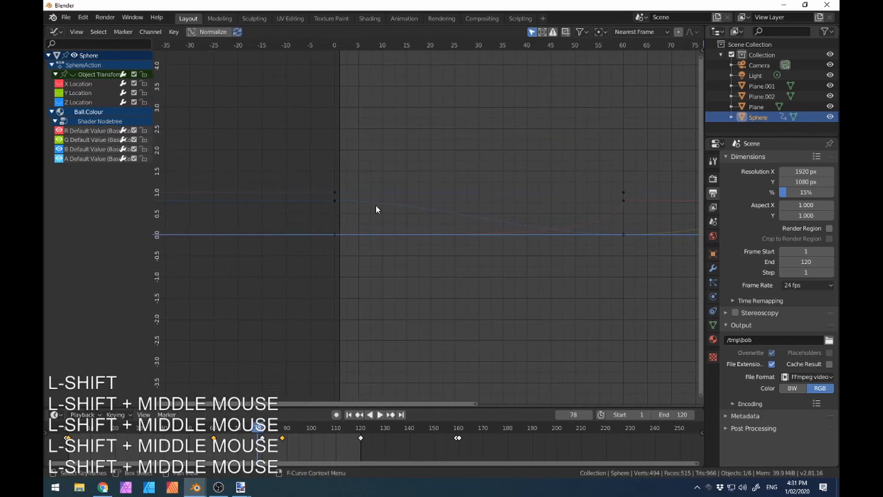
{"action": "left_click", "coordinate": [622, 235]}
{"action": "left_click", "coordinate": [624, 240]}
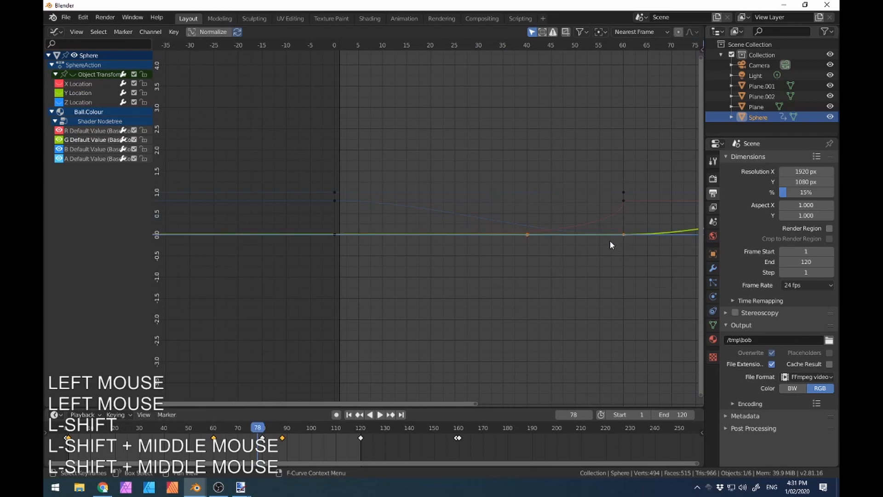
{"action": "scroll", "coordinate": [613, 239], "scroll_direction": "up", "scroll_amount": 2}
{"action": "middle_click_drag", "start_coordinate": [614, 238], "coordinate": [470, 260], "text": "shift"}
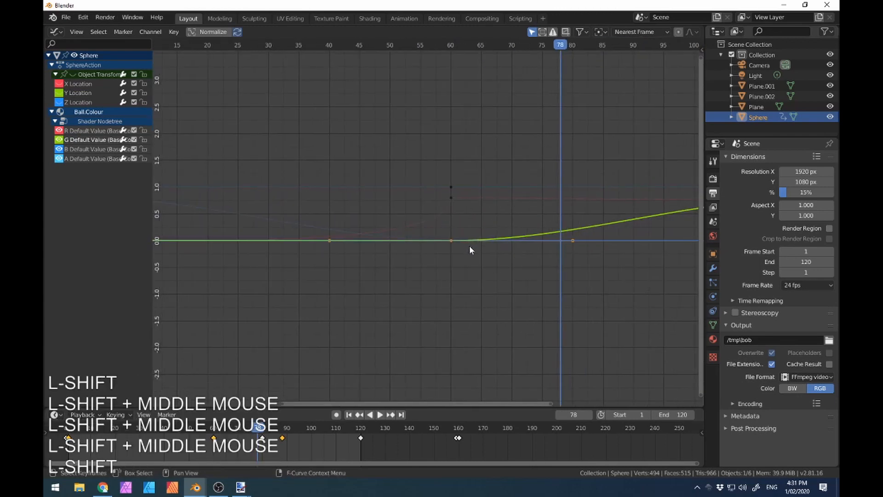
{"action": "left_click", "coordinate": [454, 230]}
{"action": "left_click", "coordinate": [457, 238]}
{"action": "left_click", "coordinate": [448, 236]}
{"action": "left_click", "coordinate": [450, 240]}
{"action": "left_click", "coordinate": [452, 242]}
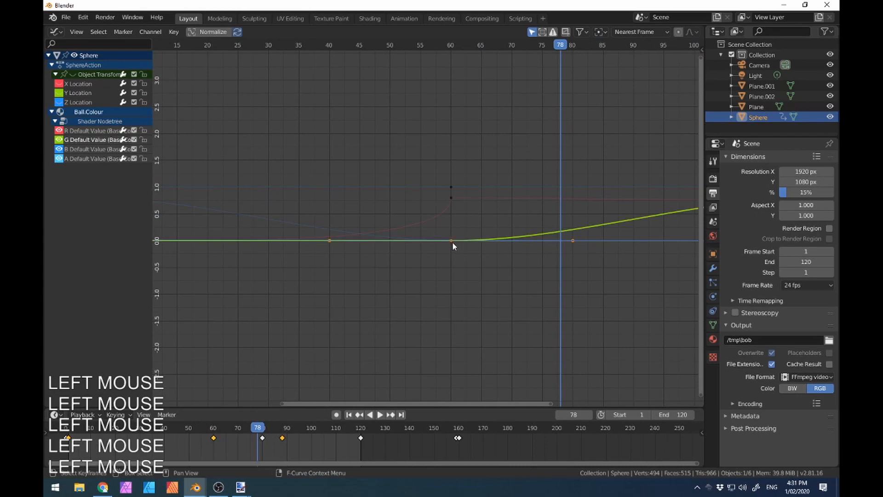
{"action": "left_click", "coordinate": [449, 241]}
{"action": "key", "text": "v"}
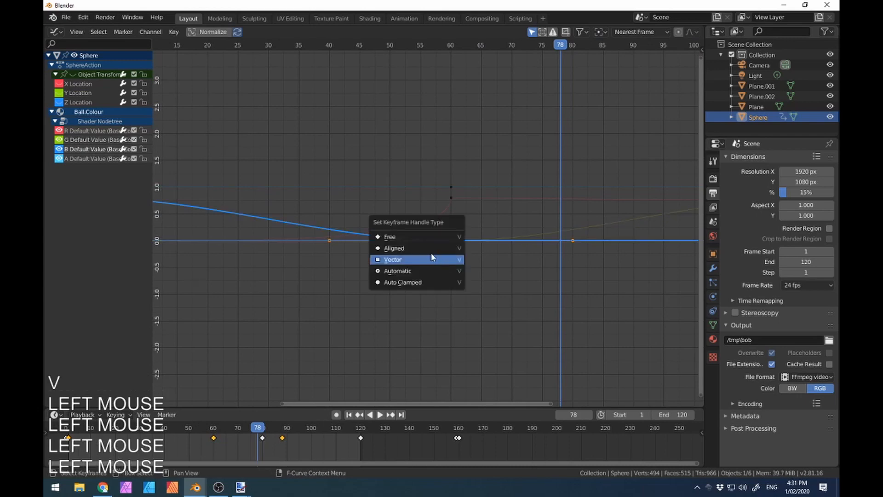
{"action": "left_click", "coordinate": [440, 258]}
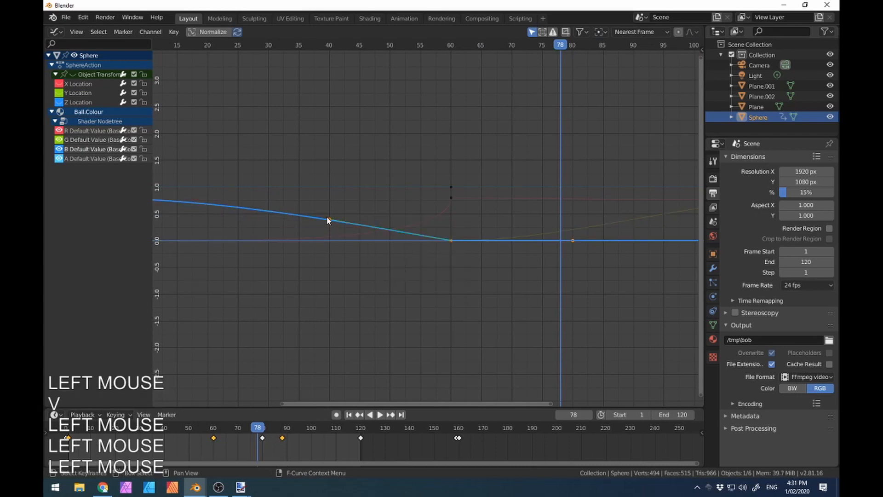
{"action": "key", "text": "g"}
{"action": "key", "text": "g"}
{"action": "right_click", "coordinate": [372, 205]}
Step: Move the incoming handle of the blue curve's frame 60 keyframe directly above the keyframe, to a value of about 0.9
{"action": "double_click", "coordinate": [331, 219]}
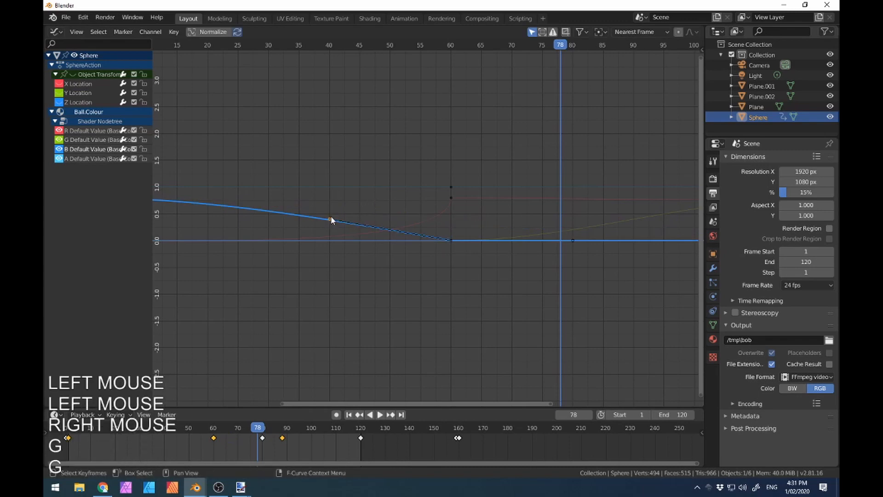
{"action": "key", "text": "g"}
{"action": "key", "text": "g"}
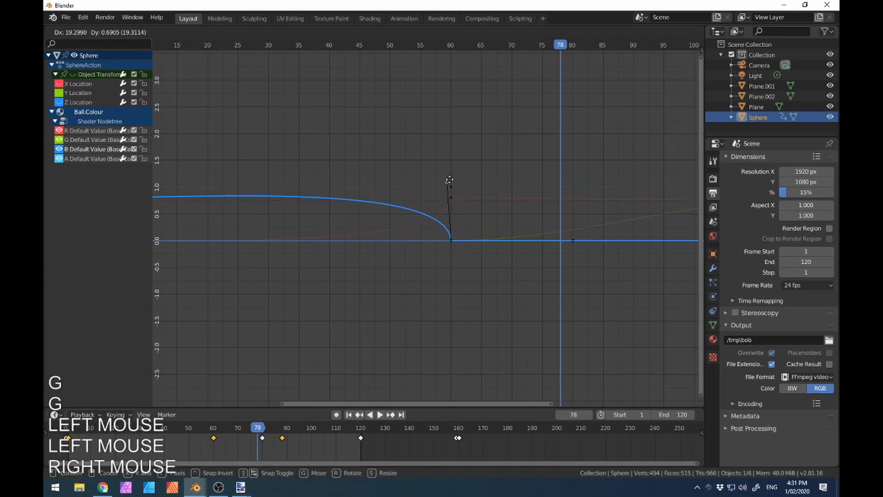
{"action": "left_click", "coordinate": [463, 187]}
Step: Insert a keyframe at frame 119 on the green base color curve only, just before its frame 120 keyframe
{"action": "scroll", "coordinate": [398, 260], "scroll_direction": "down", "scroll_amount": 3}
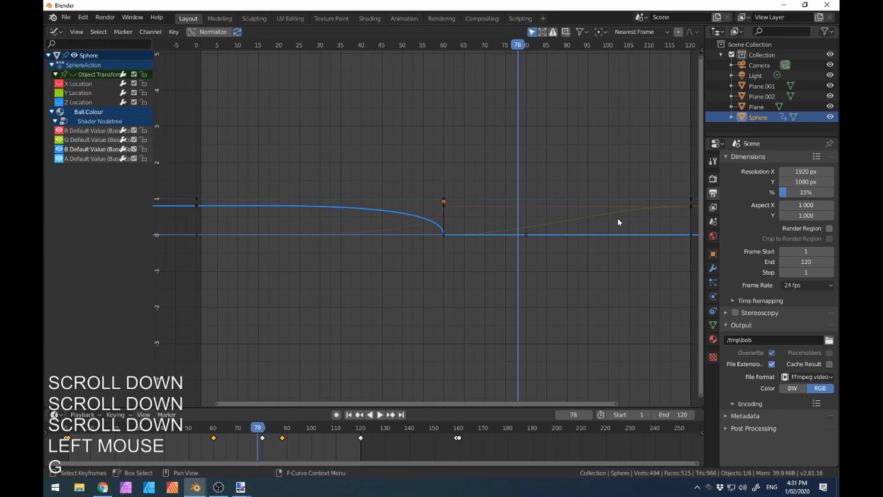
{"action": "scroll", "coordinate": [617, 217], "scroll_direction": "up", "scroll_amount": 2}
{"action": "middle_click_drag", "start_coordinate": [646, 233], "coordinate": [409, 237], "text": "shift"}
{"action": "scroll", "coordinate": [490, 232], "scroll_direction": "up", "scroll_amount": 2}
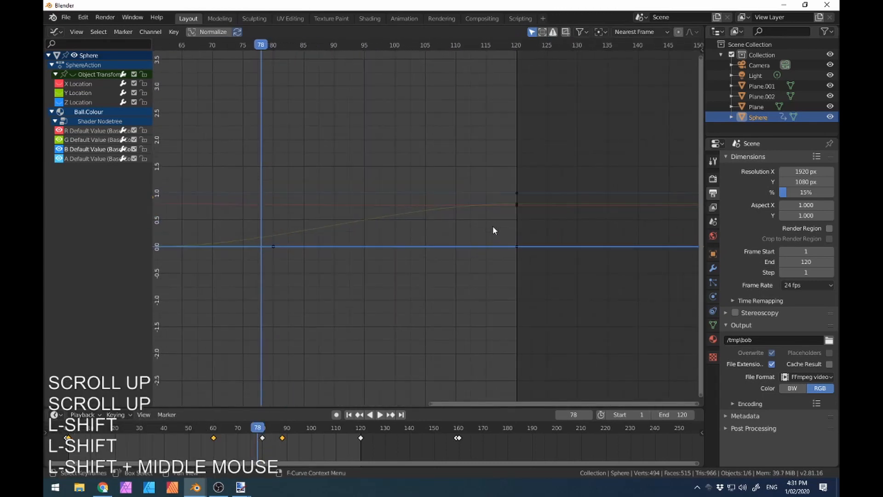
{"action": "left_click", "coordinate": [518, 205]}
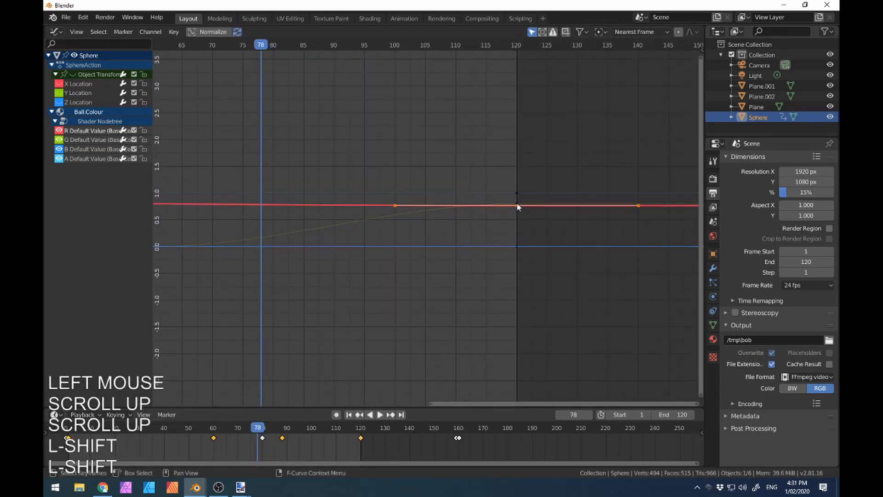
{"action": "double_click", "coordinate": [516, 203]}
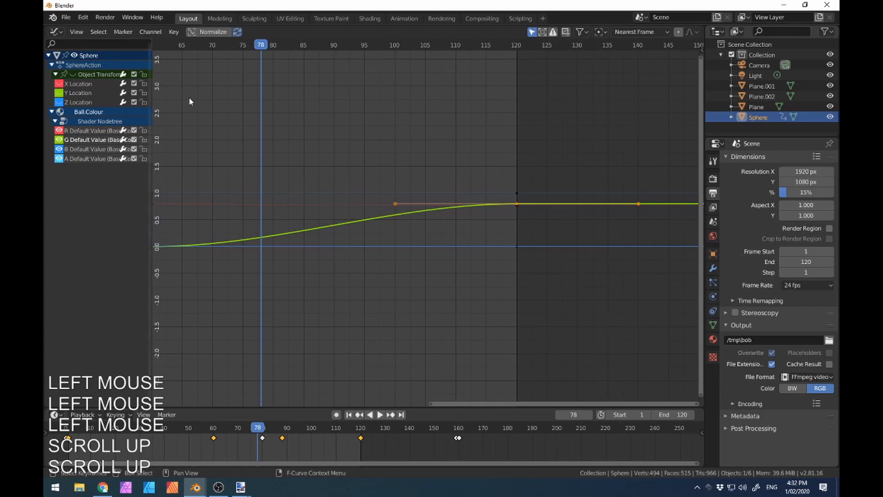
{"action": "left_click", "coordinate": [174, 31]}
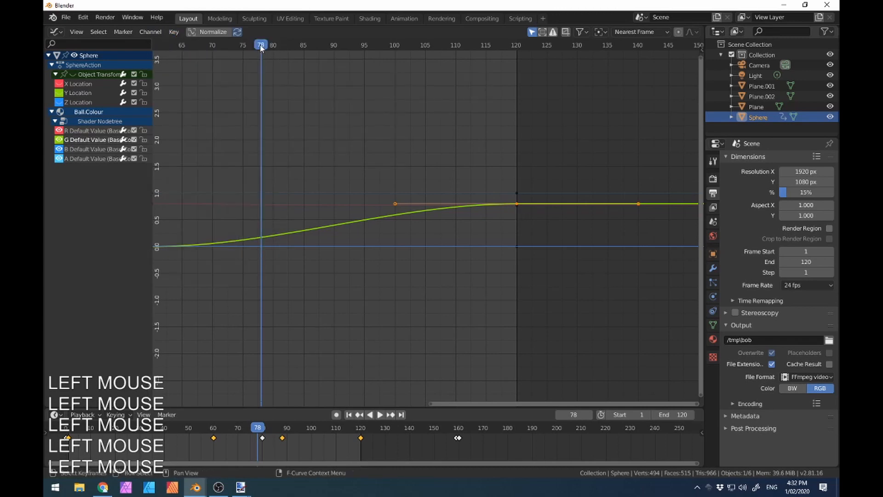
{"action": "left_click_drag", "start_coordinate": [261, 48], "coordinate": [512, 51]}
{"action": "scroll", "coordinate": [545, 206], "scroll_direction": "up", "scroll_amount": 4}
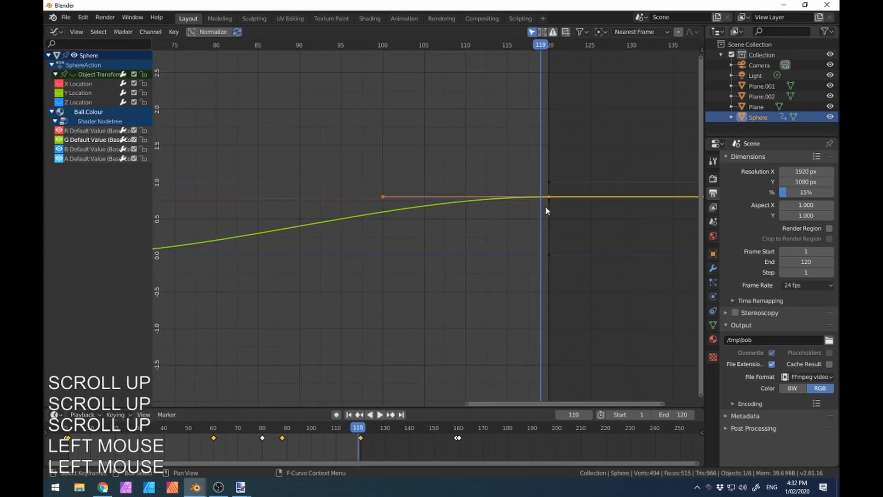
{"action": "left_click", "coordinate": [174, 31]}
{"action": "mouse_move", "coordinate": [209, 82]}
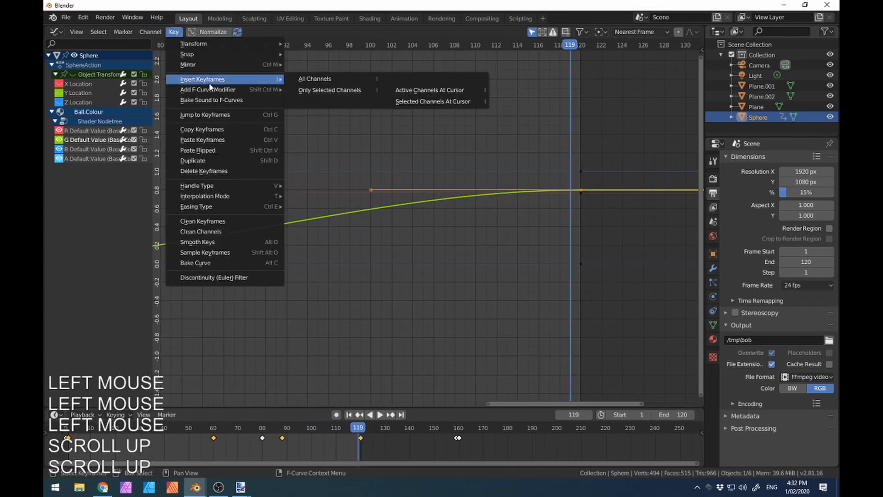
{"action": "left_click", "coordinate": [324, 92]}
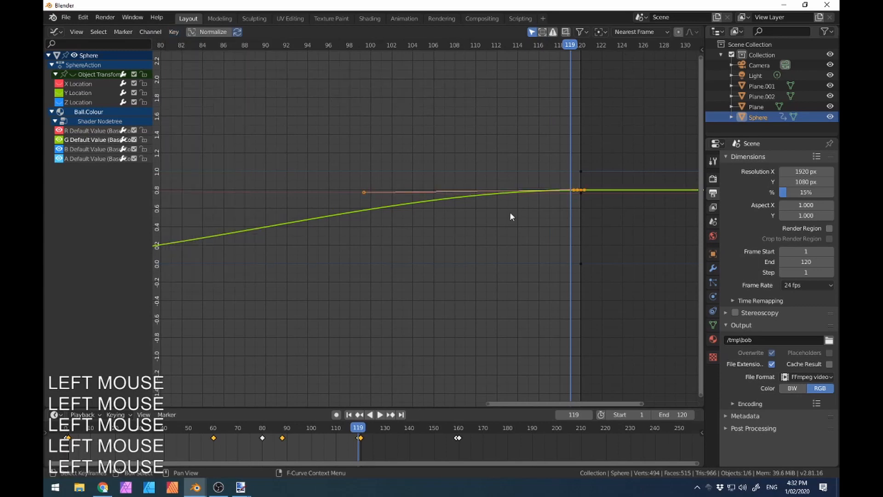
Step: Lower the green curve's frame 119 keyframe to a value of about 0 for an abrupt rise at frame 120
{"action": "scroll", "coordinate": [603, 217], "scroll_direction": "up", "scroll_amount": 4}
{"action": "middle_click_drag", "start_coordinate": [596, 200], "coordinate": [378, 188], "text": "shift"}
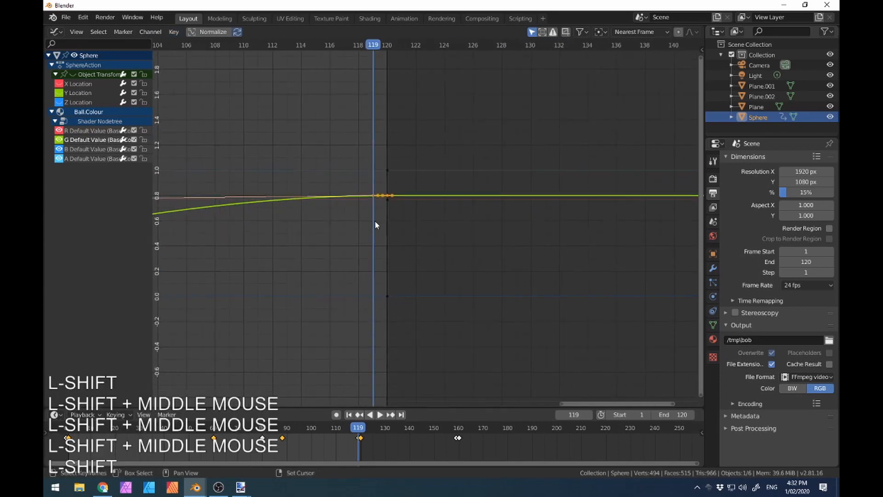
{"action": "left_click", "coordinate": [380, 193]}
{"action": "left_click", "coordinate": [380, 197]}
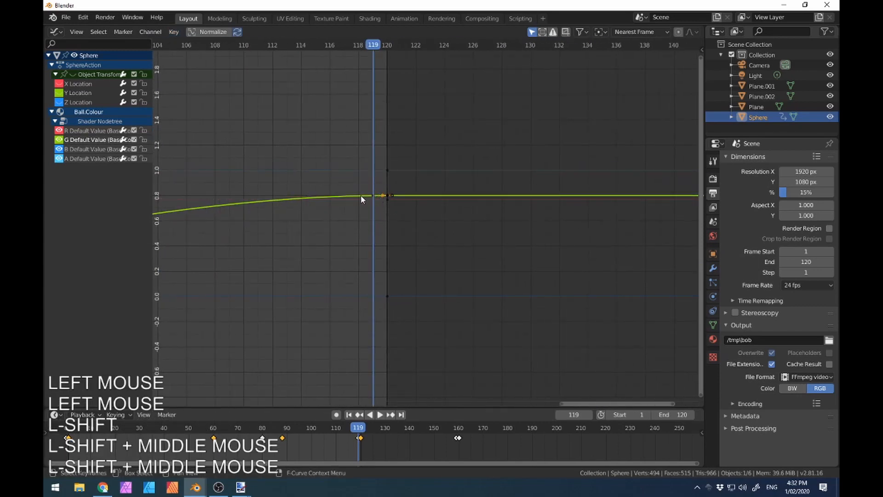
{"action": "key", "text": "g"}
{"action": "right_click", "coordinate": [376, 207]}
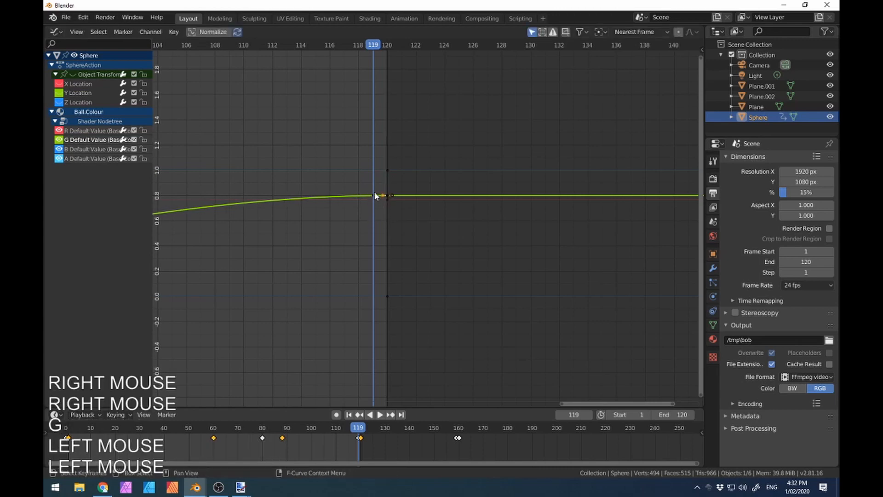
{"action": "left_click", "coordinate": [374, 194]}
{"action": "key", "text": "g"}
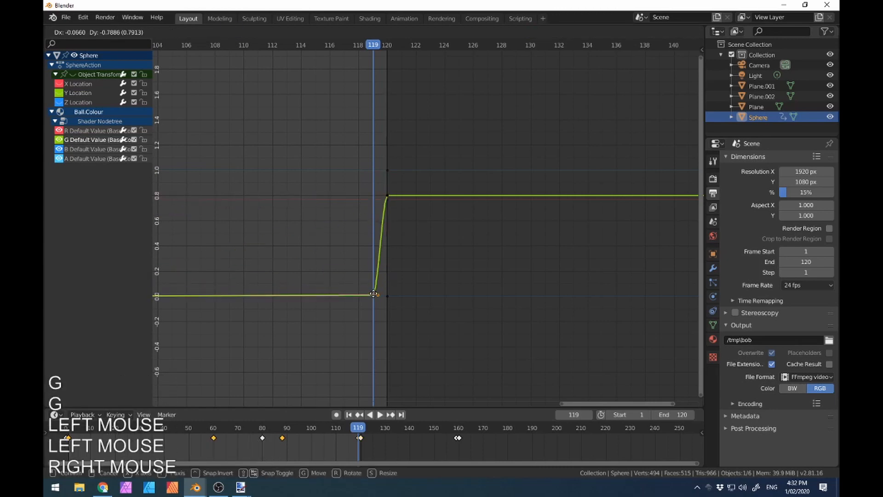
{"action": "left_click", "coordinate": [374, 294]}
{"action": "left_click", "coordinate": [386, 194]}
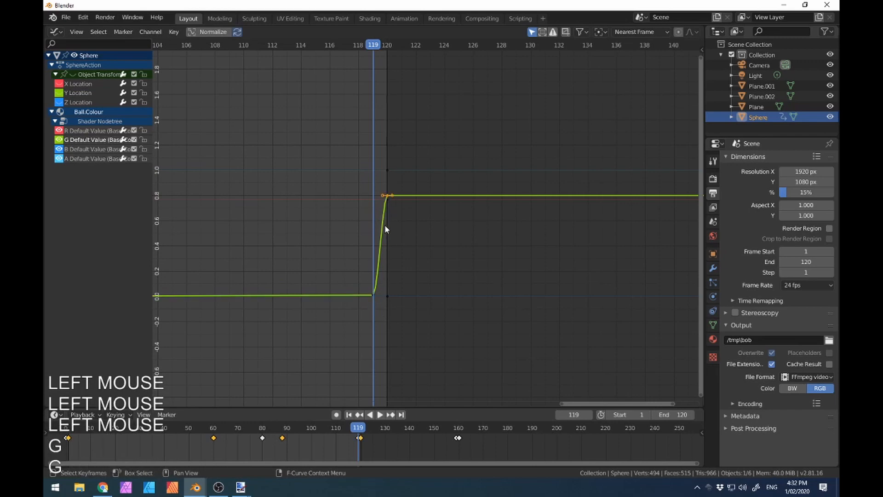
Step: Return the Graph Editor area to the 3D Viewport and scrub from the start through frame 120 to check the ball's color changes
{"action": "left_click", "coordinate": [56, 32]}
{"action": "left_click", "coordinate": [60, 71]}
{"action": "scroll", "coordinate": [278, 288], "scroll_direction": "down", "scroll_amount": 4}
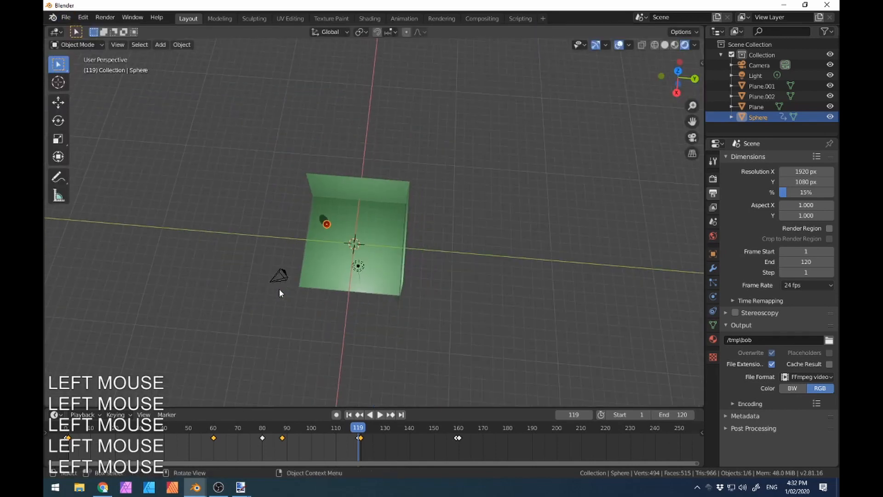
{"action": "scroll", "coordinate": [325, 270], "scroll_direction": "up", "scroll_amount": 5}
{"action": "middle_click_drag", "start_coordinate": [324, 269], "coordinate": [316, 327]}
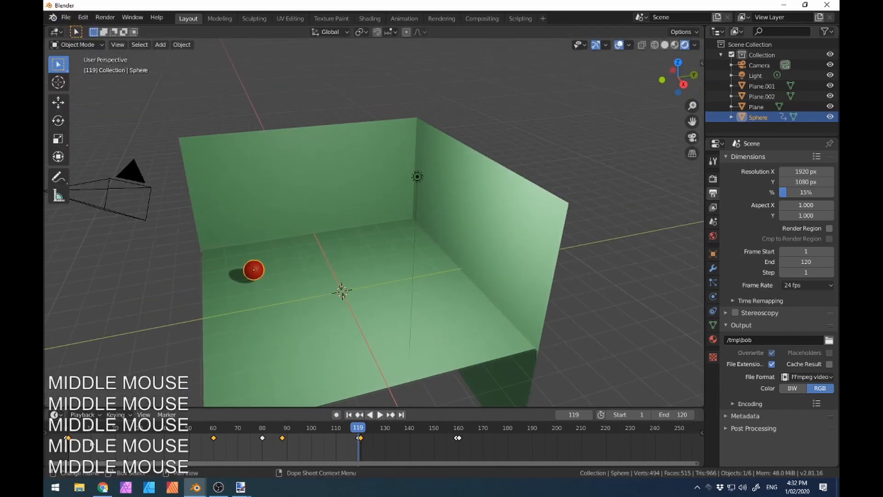
{"action": "left_click", "coordinate": [63, 428]}
{"action": "left_click_drag", "start_coordinate": [63, 428], "coordinate": [362, 413]}
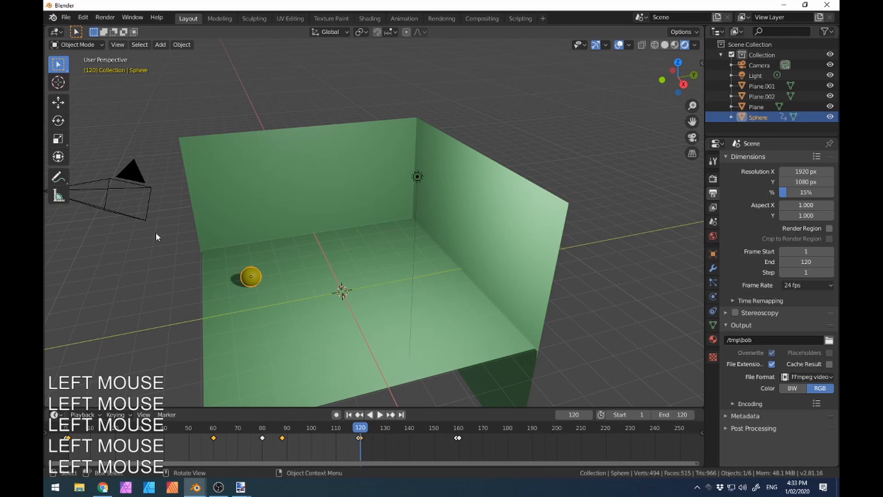
Step: Examine the surface settings of the Ball.Colour material, from the base color down to emission and alpha
{"action": "left_click", "coordinate": [56, 32]}
{"action": "left_click", "coordinate": [713, 339]}
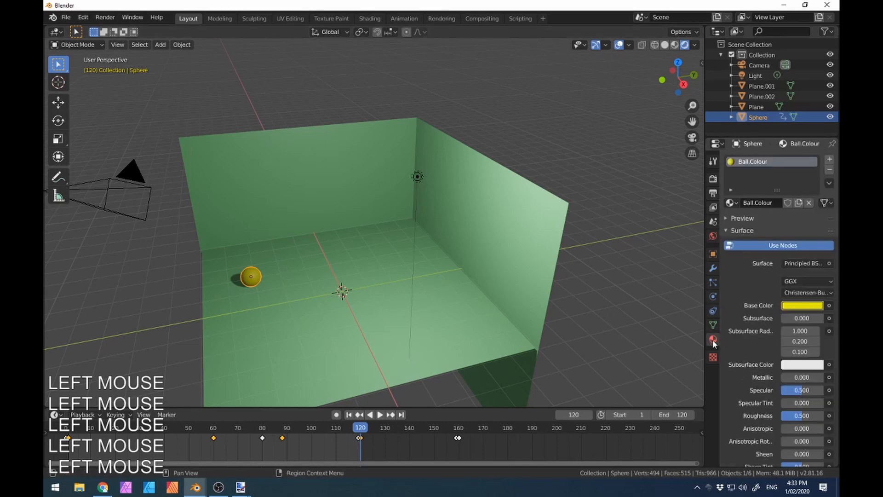
{"action": "left_click", "coordinate": [799, 305]}
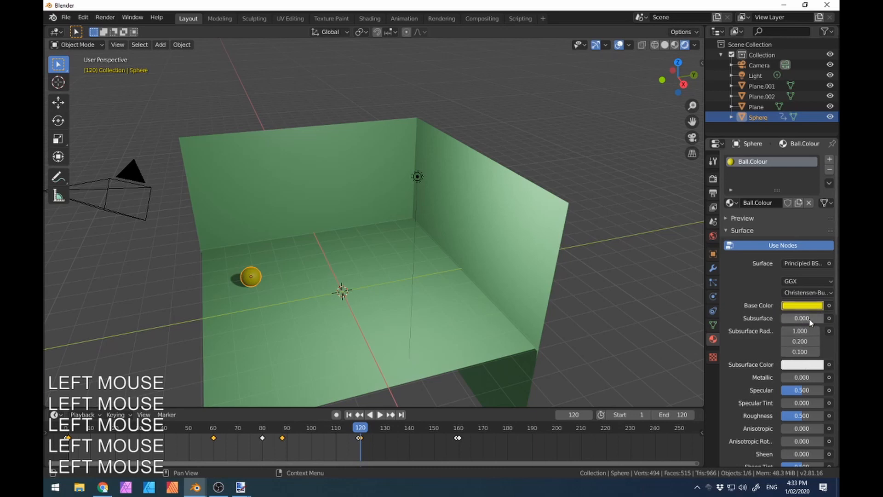
{"action": "scroll", "coordinate": [753, 358], "scroll_direction": "down", "scroll_amount": 10}
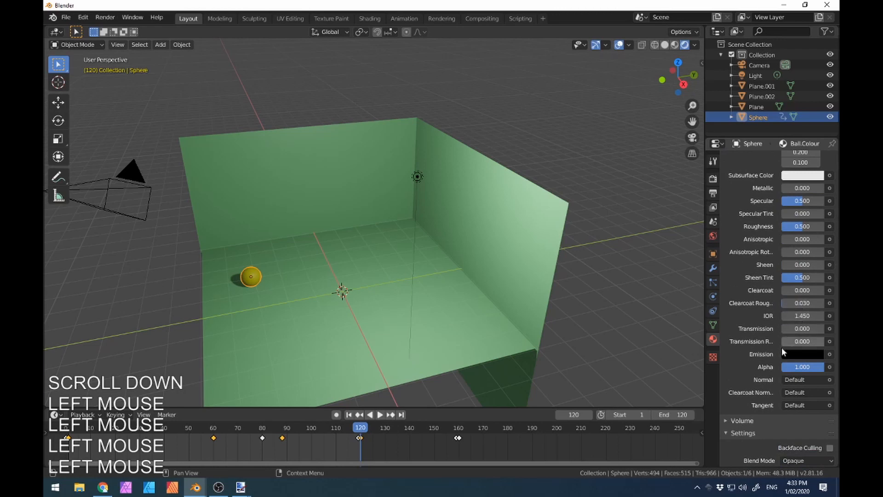
{"action": "scroll", "coordinate": [758, 356], "scroll_direction": "up", "scroll_amount": 10}
{"action": "scroll", "coordinate": [760, 361], "scroll_direction": "down", "scroll_amount": 4}
{"action": "scroll", "coordinate": [760, 362], "scroll_direction": "up", "scroll_amount": 5}
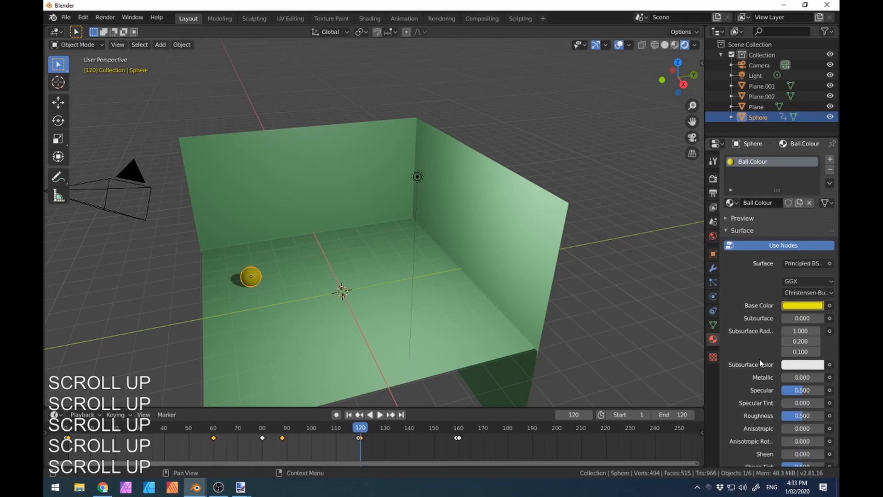
Step: View the bouncing ball scene from slightly above and scrub the animation through to frame 207
{"action": "key", "text": "F9"}
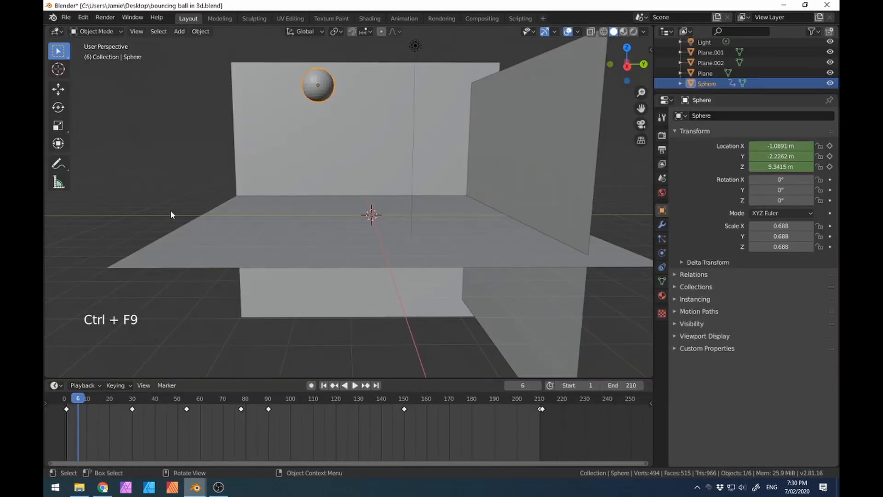
{"action": "middle_click_drag", "start_coordinate": [210, 207], "coordinate": [222, 228]}
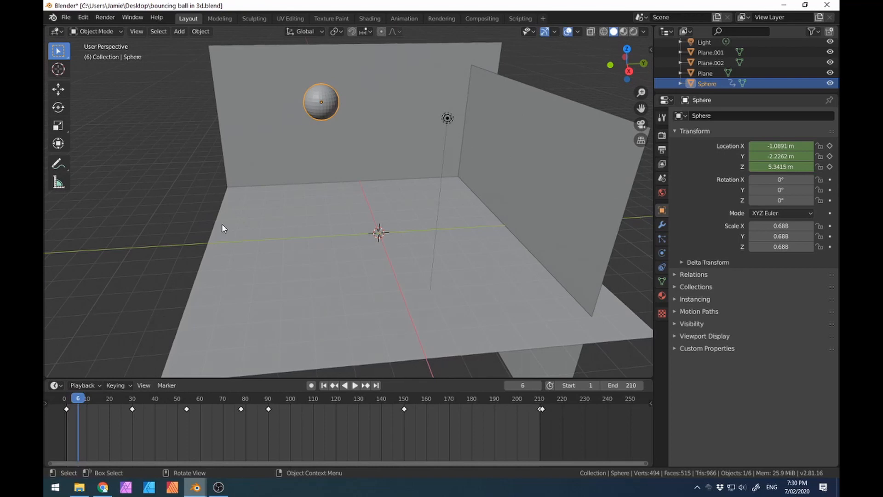
{"action": "left_click_drag", "start_coordinate": [71, 398], "coordinate": [533, 412]}
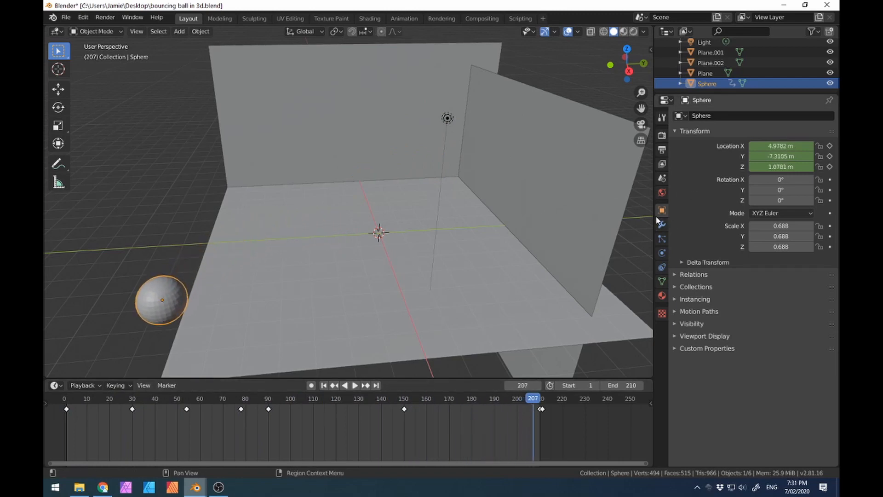
Step: Widen the side area, extend the Outliner downward, and turn it into a Graph Editor beside the viewport
{"action": "left_click_drag", "start_coordinate": [657, 221], "coordinate": [442, 216]}
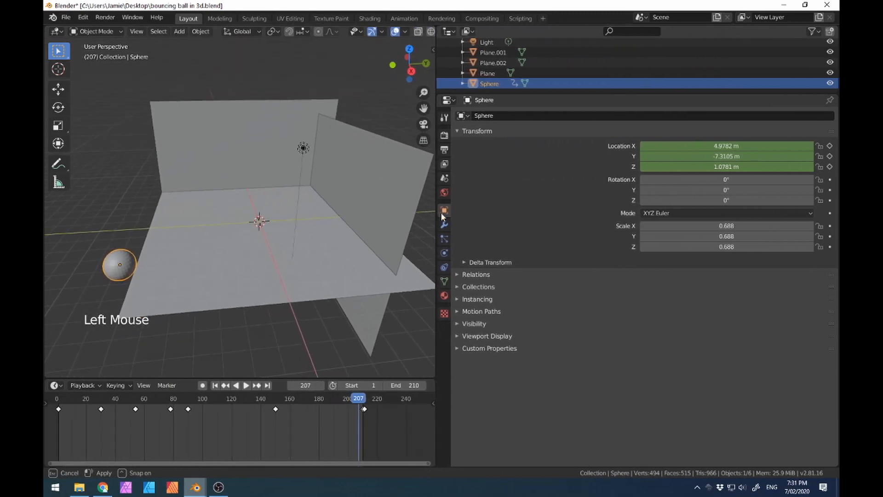
{"action": "left_click_drag", "start_coordinate": [621, 92], "coordinate": [611, 322]}
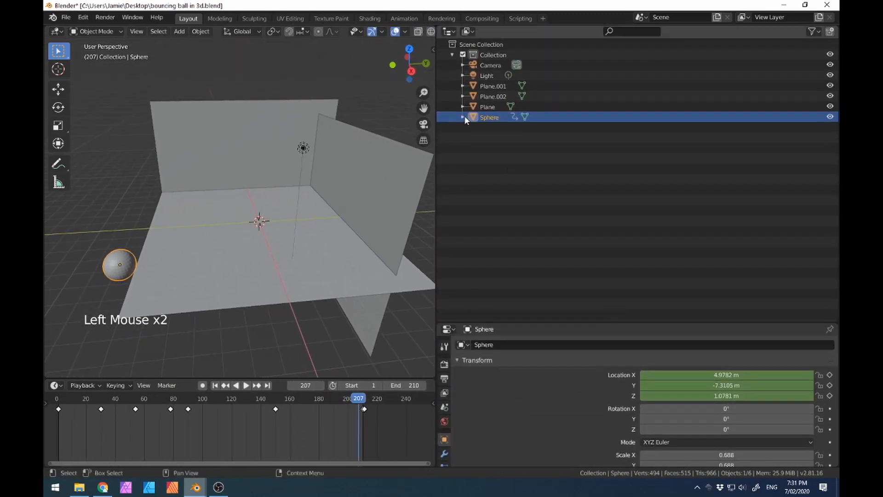
{"action": "left_click", "coordinate": [450, 32]}
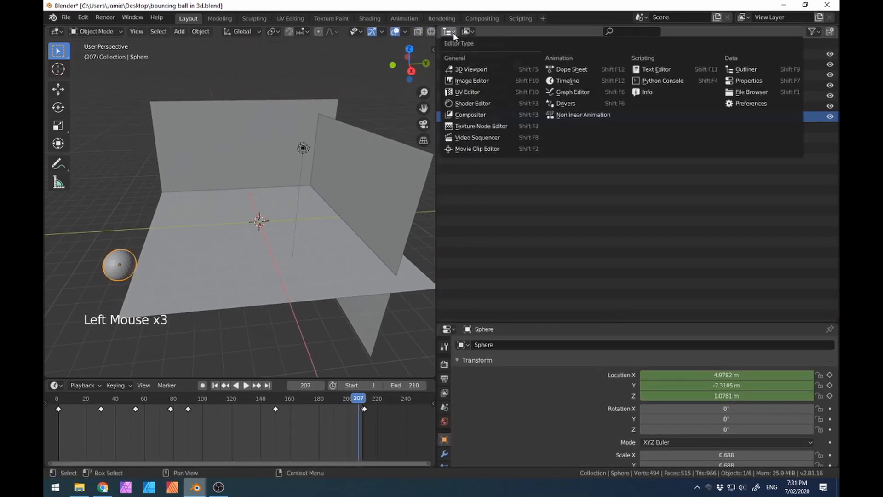
{"action": "left_click", "coordinate": [598, 93]}
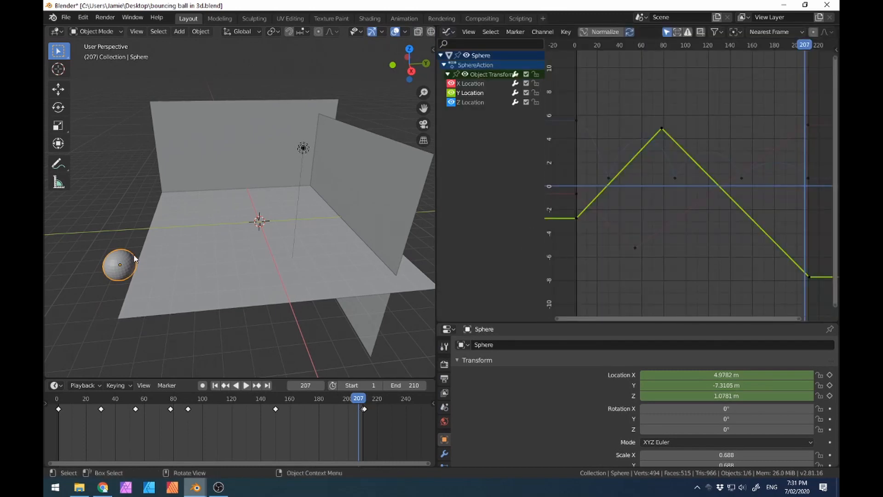
Step: Compare the sphere's Z Location curve with its bounce in a level side view, scrubbing through to frame 196
{"action": "left_click", "coordinate": [464, 104]}
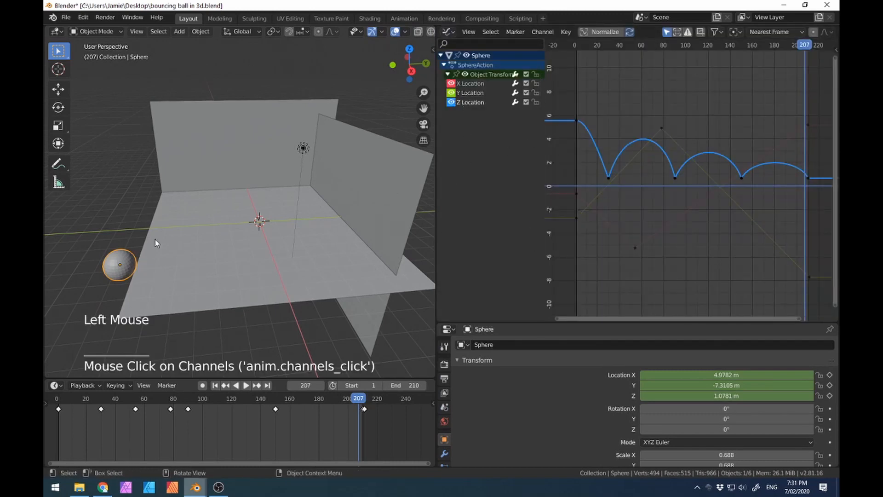
{"action": "middle_click_drag", "start_coordinate": [241, 274], "coordinate": [276, 264]}
{"action": "left_click_drag", "start_coordinate": [62, 403], "coordinate": [343, 412]}
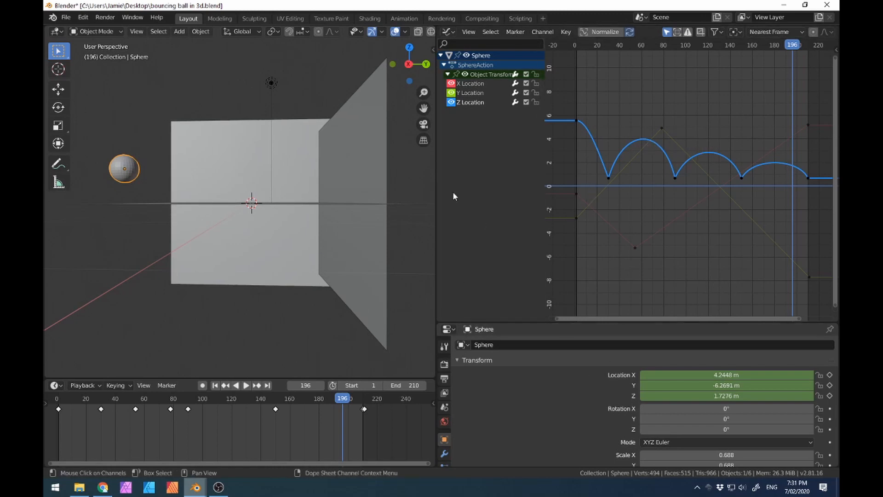
Step: Examine the sphere's X Location and Y Location curves alternately, finishing on X Location
{"action": "left_click", "coordinate": [473, 84]}
{"action": "left_click", "coordinate": [479, 93]}
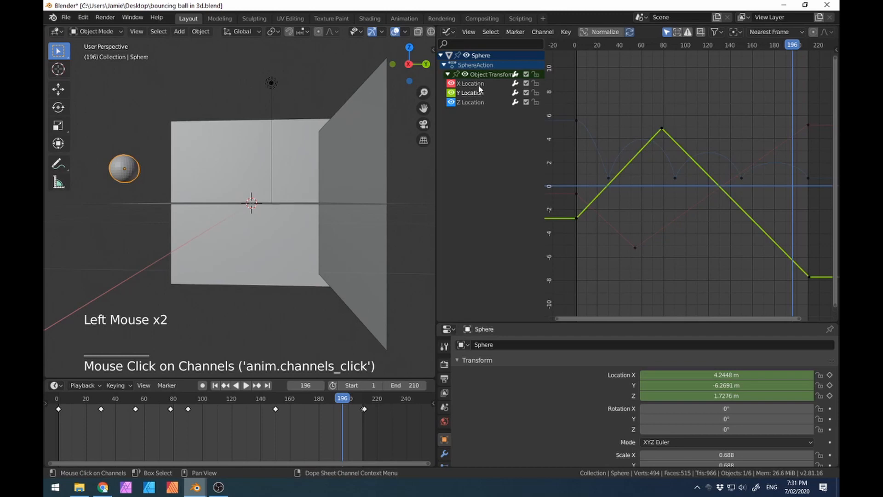
{"action": "left_click", "coordinate": [476, 83]}
{"action": "left_click", "coordinate": [478, 94]}
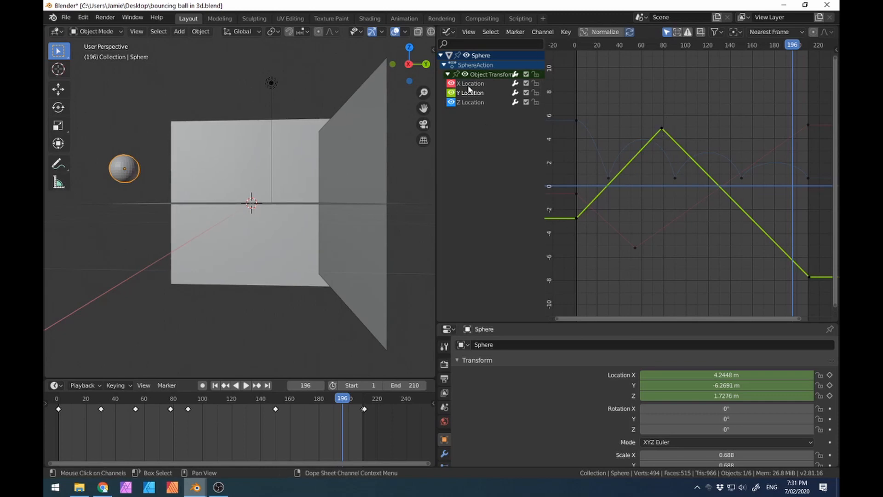
{"action": "left_click", "coordinate": [468, 85]}
Step: Follow the ball's horizontal path in a top orthographic view, scrubbing the animation from the start through to frame 165
{"action": "middle_click_drag", "start_coordinate": [206, 264], "coordinate": [230, 293]}
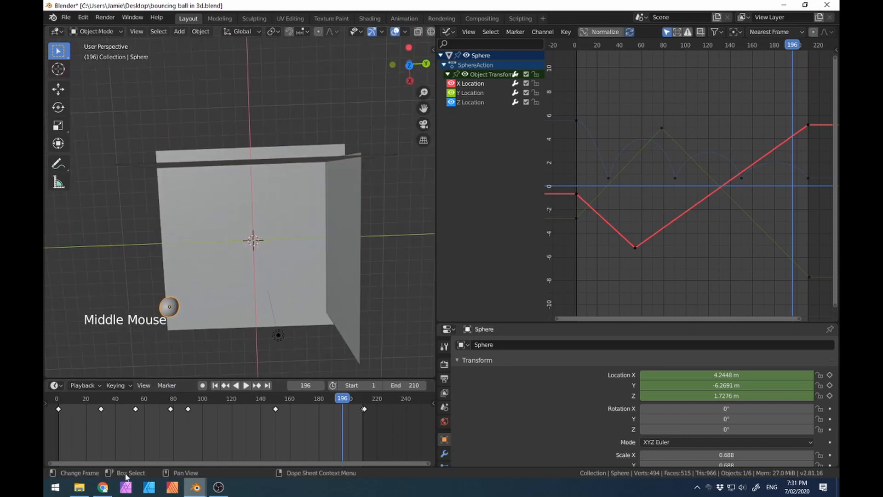
{"action": "left_click_drag", "start_coordinate": [90, 407], "coordinate": [209, 389]}
{"action": "scroll", "coordinate": [314, 227], "scroll_direction": "down", "scroll_amount": 4}
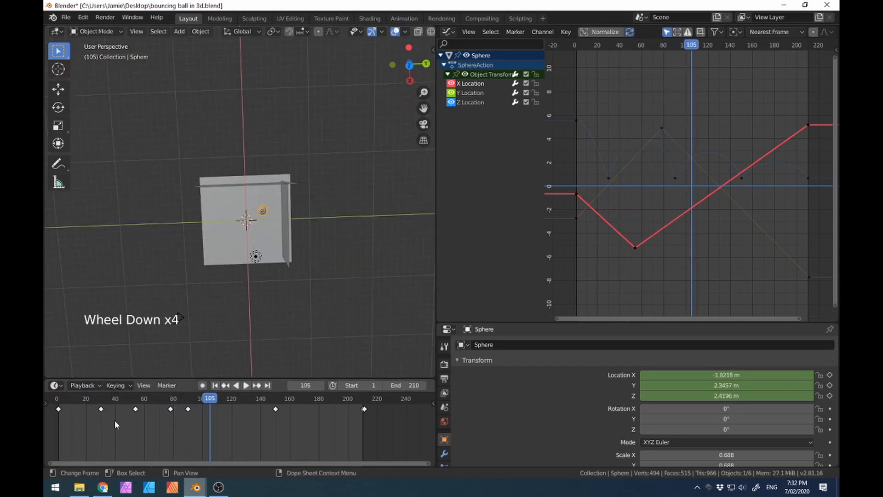
{"action": "left_click", "coordinate": [409, 66]}
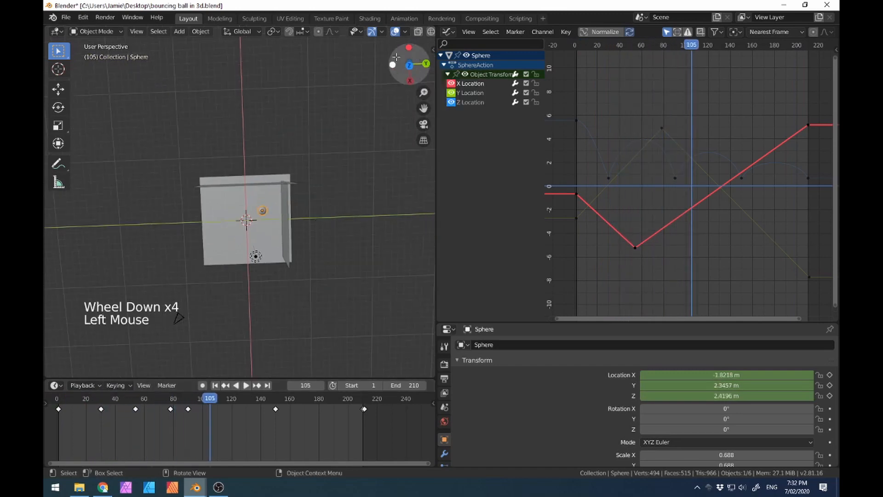
{"action": "left_click", "coordinate": [409, 66]}
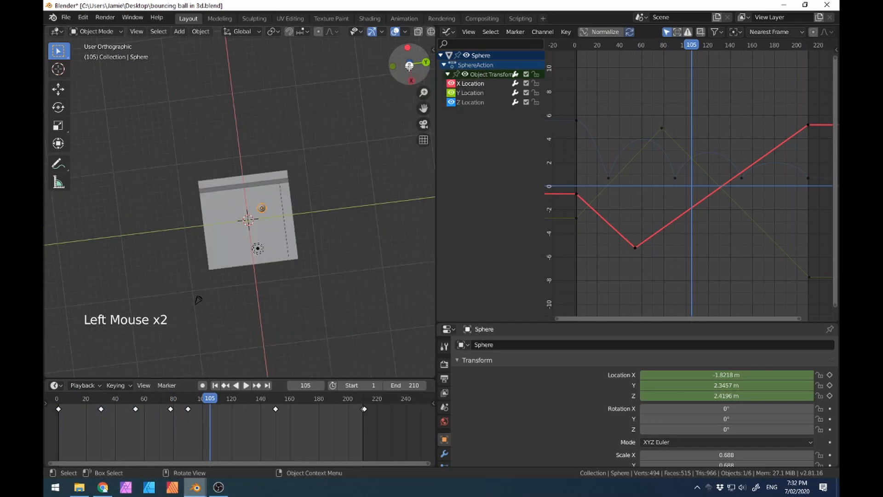
{"action": "left_click", "coordinate": [423, 139]}
{"action": "left_click", "coordinate": [424, 139]}
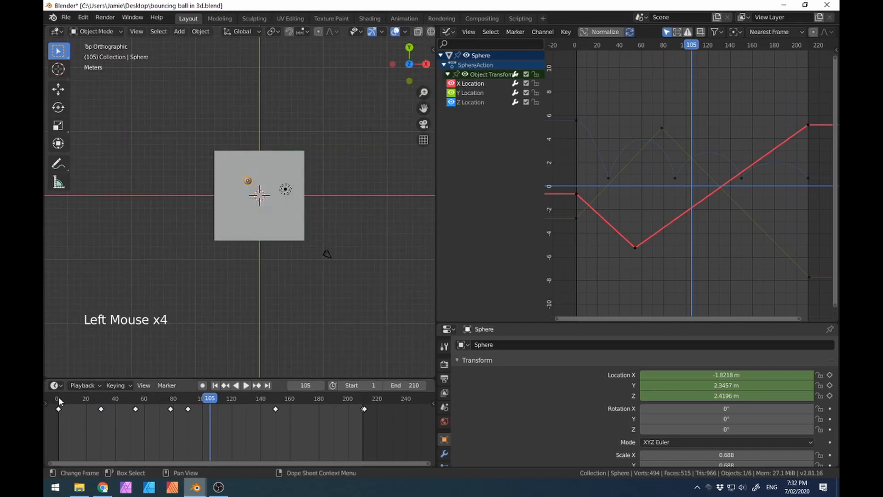
{"action": "left_click_drag", "start_coordinate": [59, 401], "coordinate": [296, 391]}
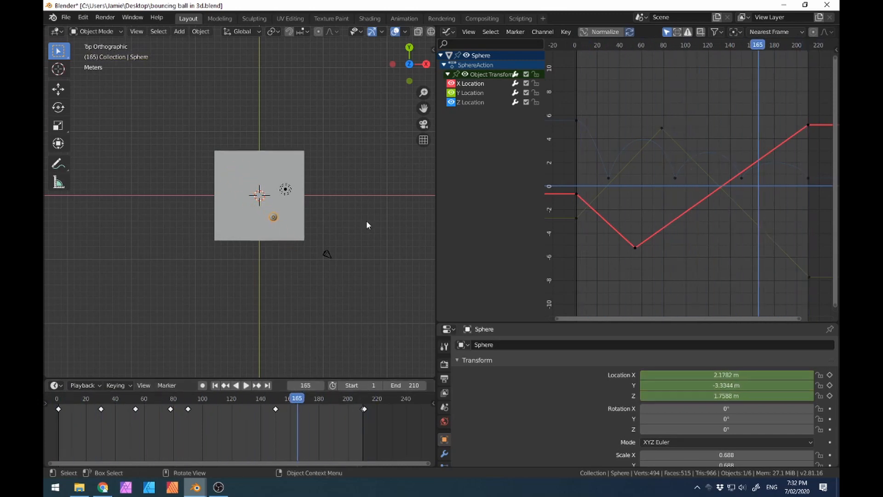
Step: Switch the top view to perspective and scrub the animation from the start through to frame 185
{"action": "left_click", "coordinate": [423, 140]}
{"action": "scroll", "coordinate": [262, 177], "scroll_direction": "up", "scroll_amount": 1}
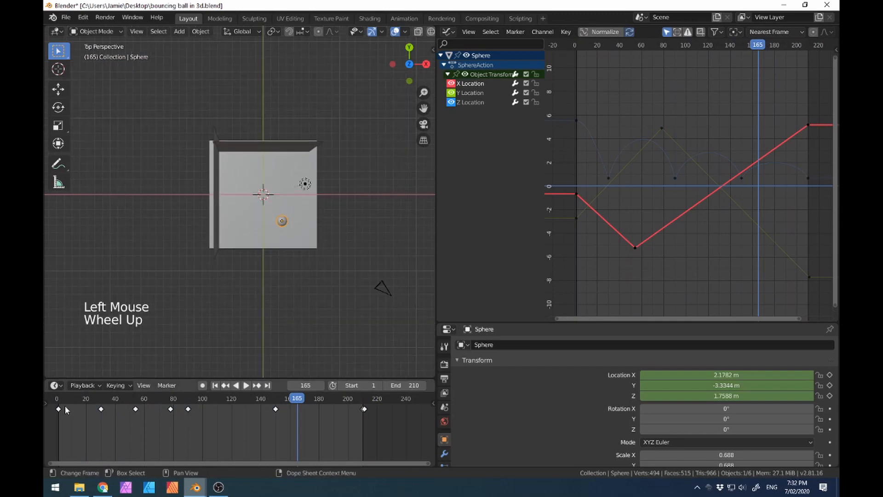
{"action": "left_click_drag", "start_coordinate": [63, 399], "coordinate": [326, 399]}
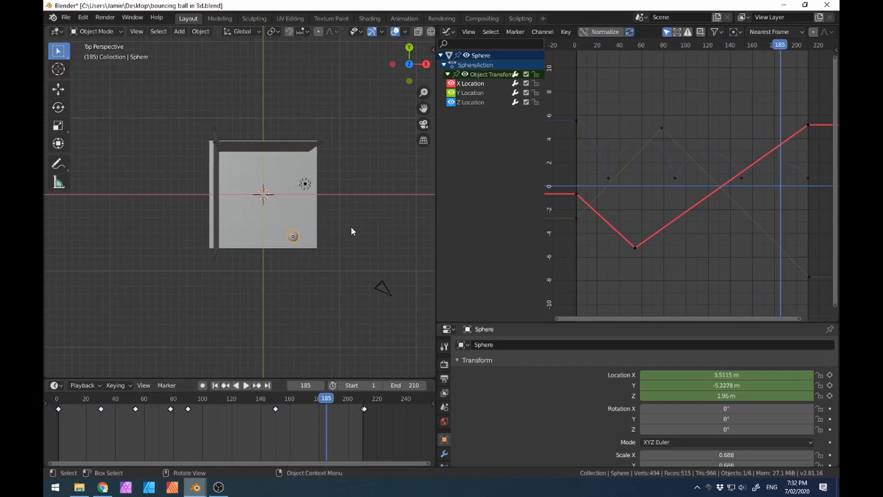